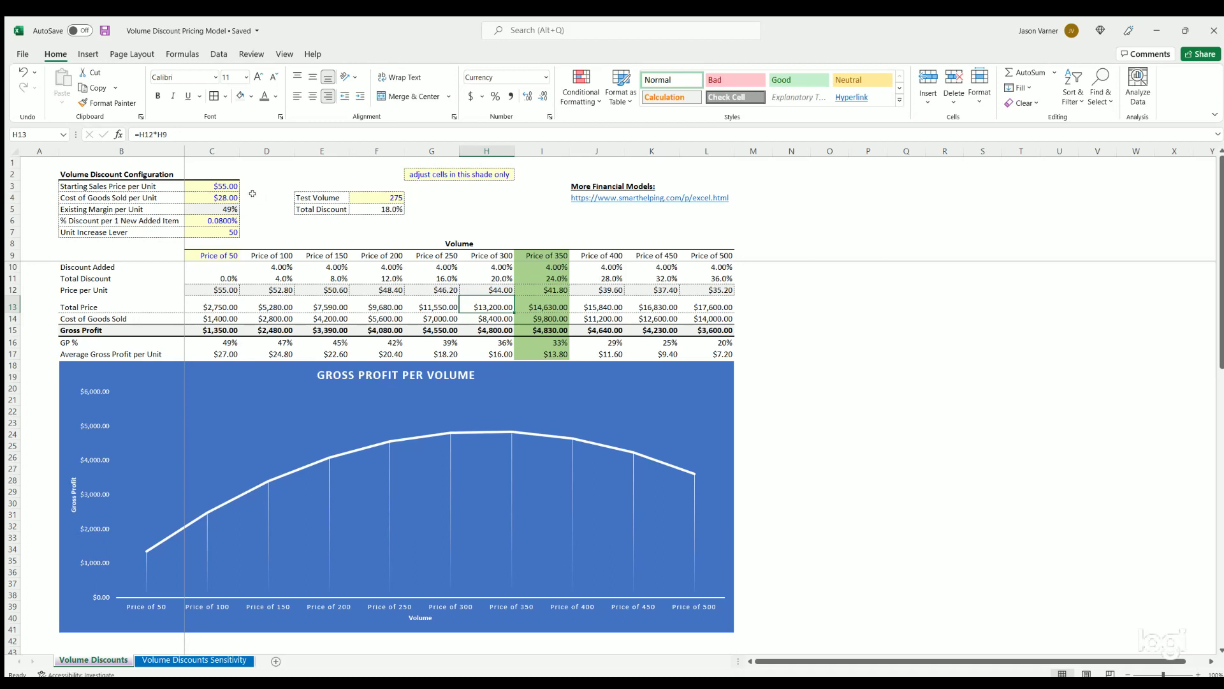
Step: Examine the starting sales price, cost of goods sold and existing margin per unit in the Volume Discount Configuration
click(214, 184)
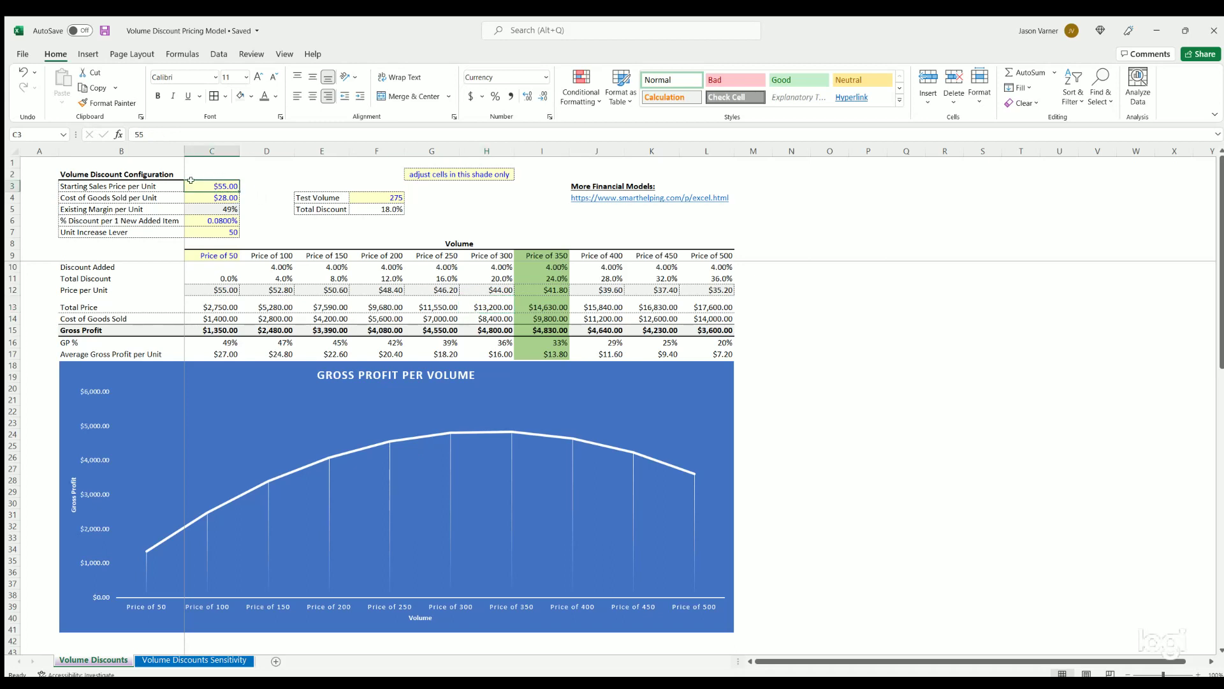
click(135, 197)
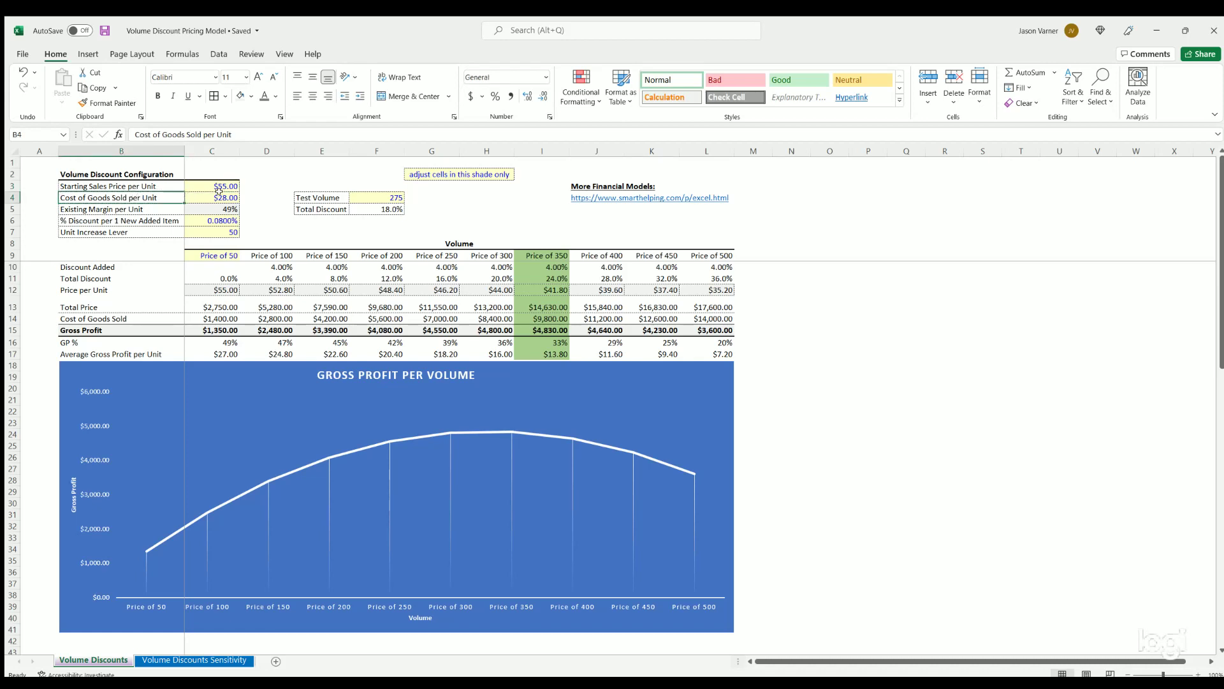
click(218, 195)
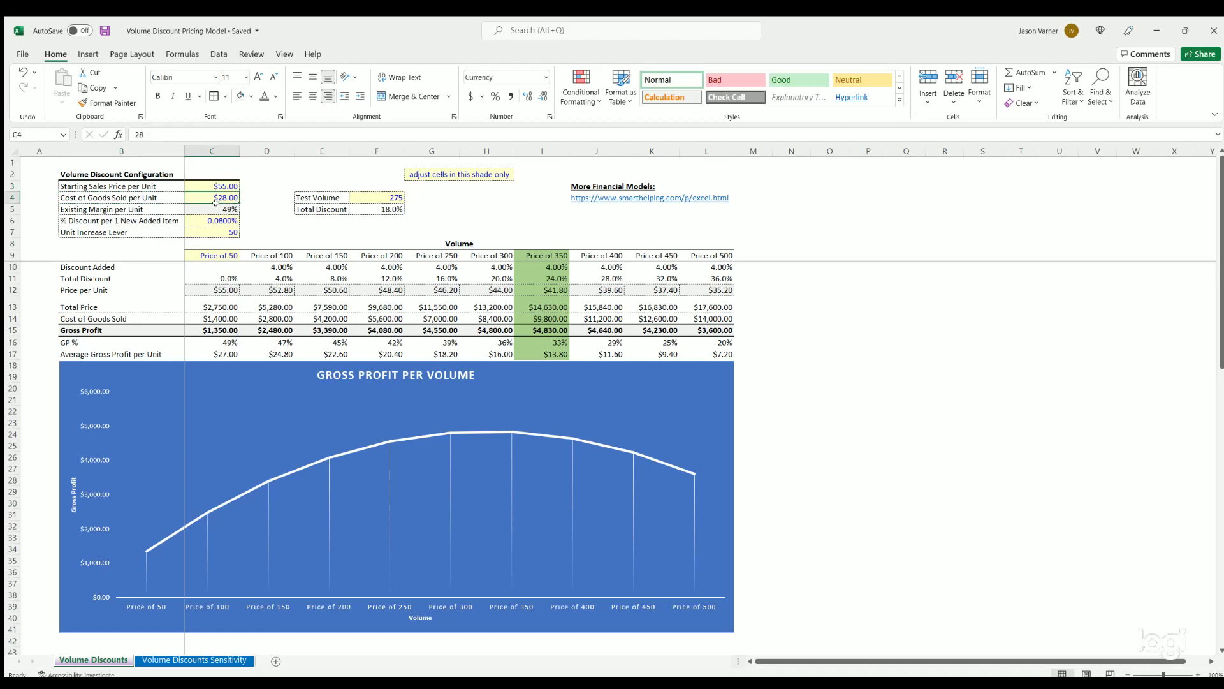
click(215, 207)
click(218, 186)
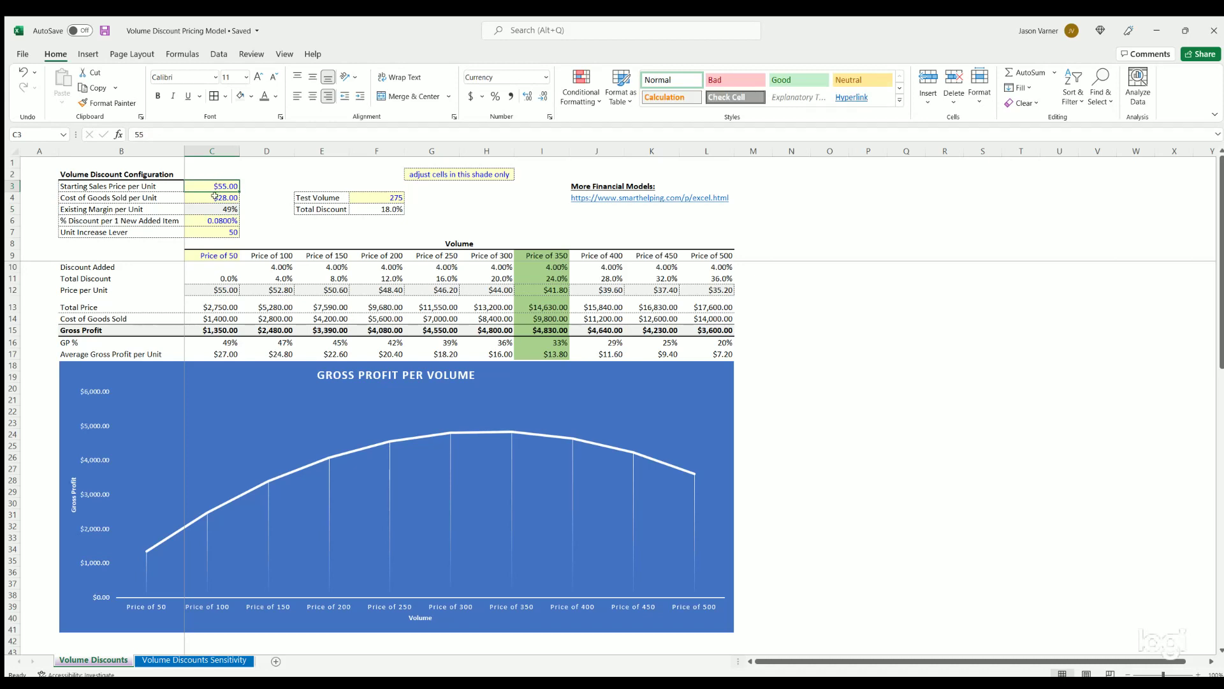
click(215, 195)
click(224, 185)
click(213, 195)
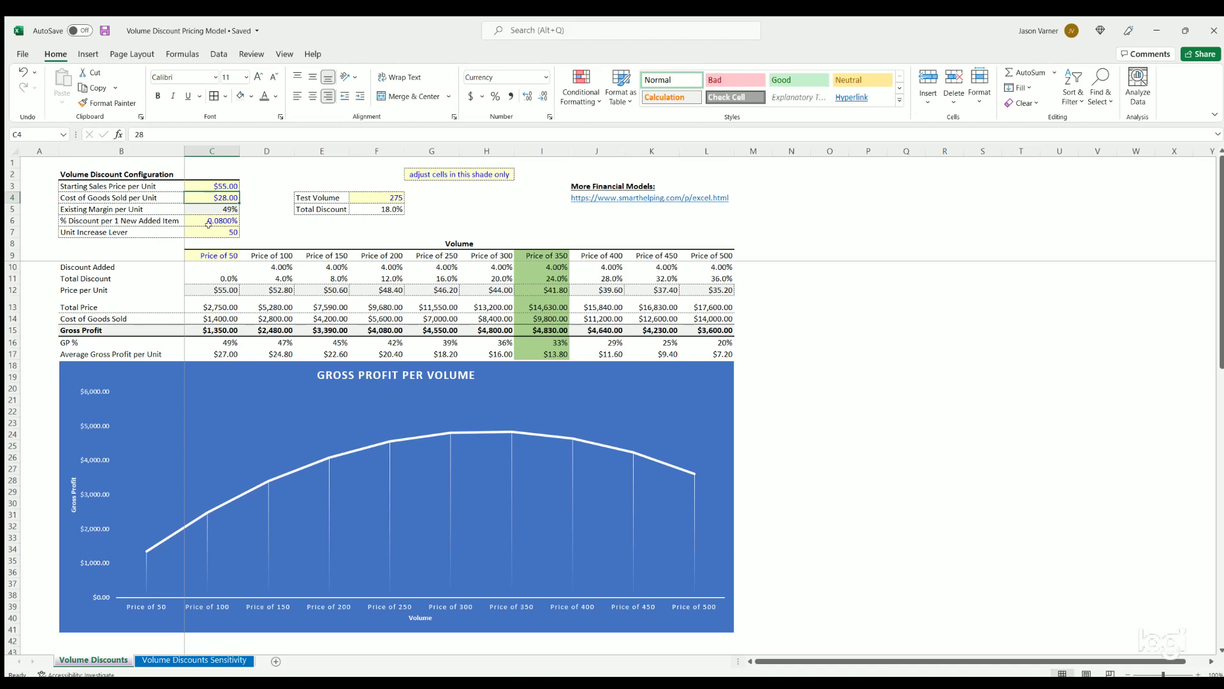
Step: Examine the volume tier headings in row 9, from the 50-unit tier across to the 500-unit tier
drag(209, 255, 708, 256)
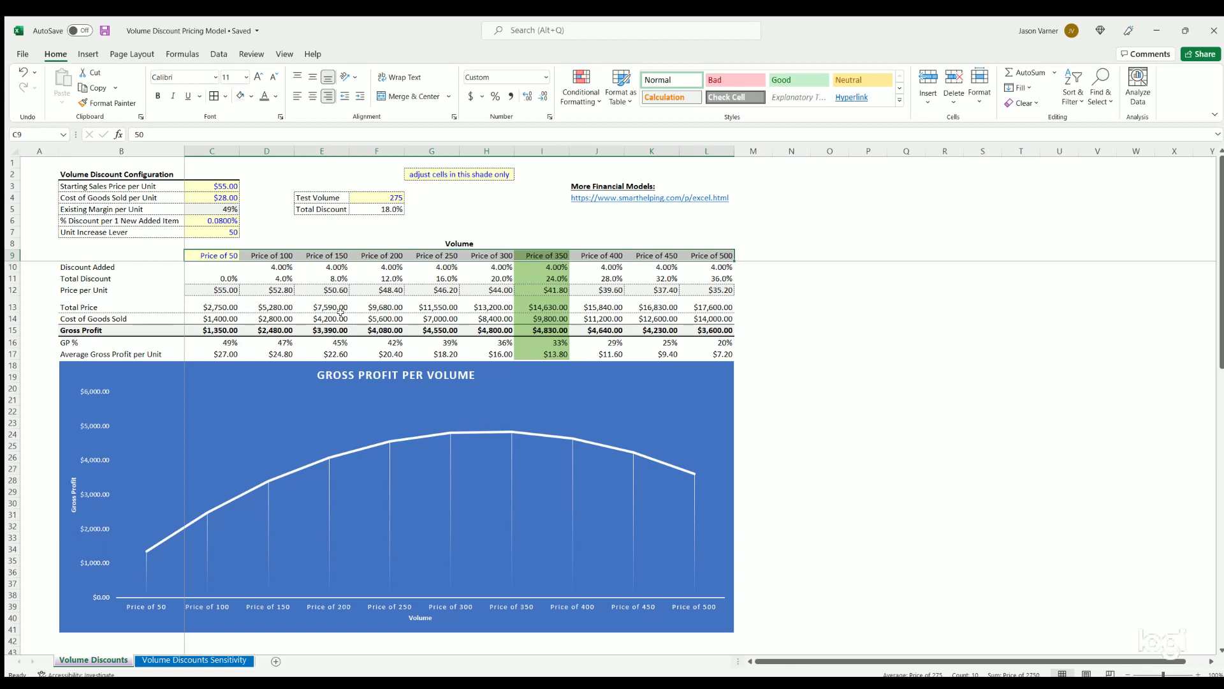
click(222, 253)
click(264, 252)
click(302, 252)
click(377, 252)
click(432, 252)
click(485, 254)
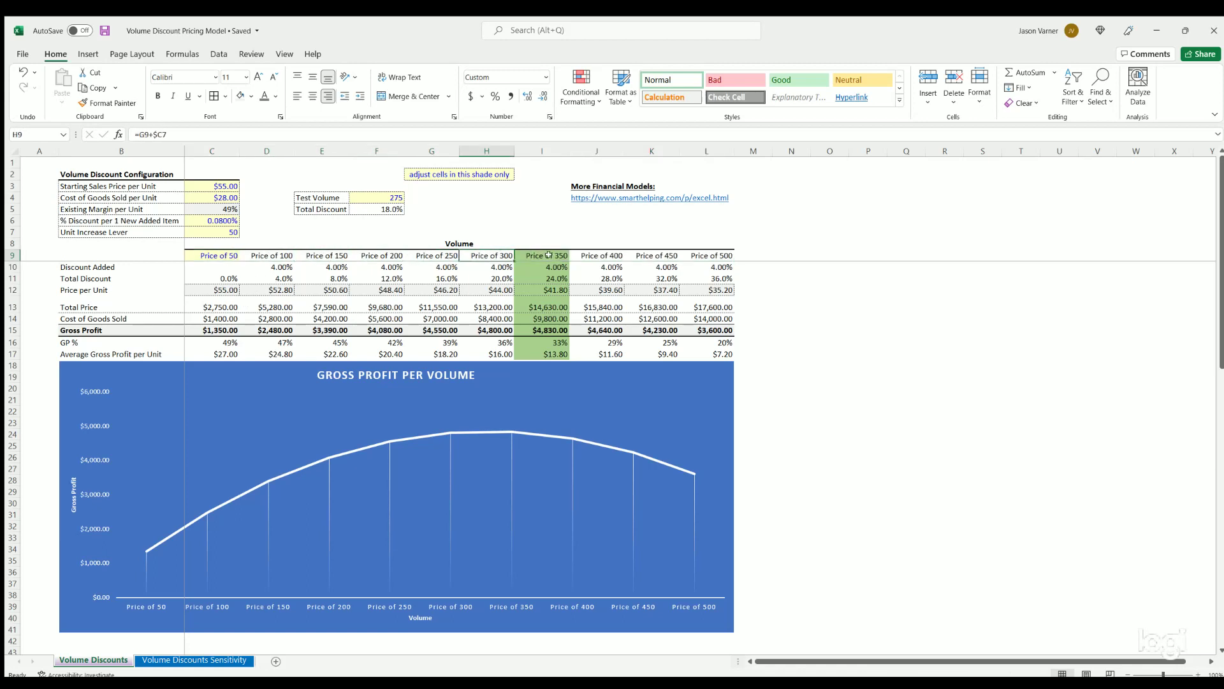
Step: Inspect the % Discount per 1 New Added Item assumption together with the first volume tier it builds on
click(202, 220)
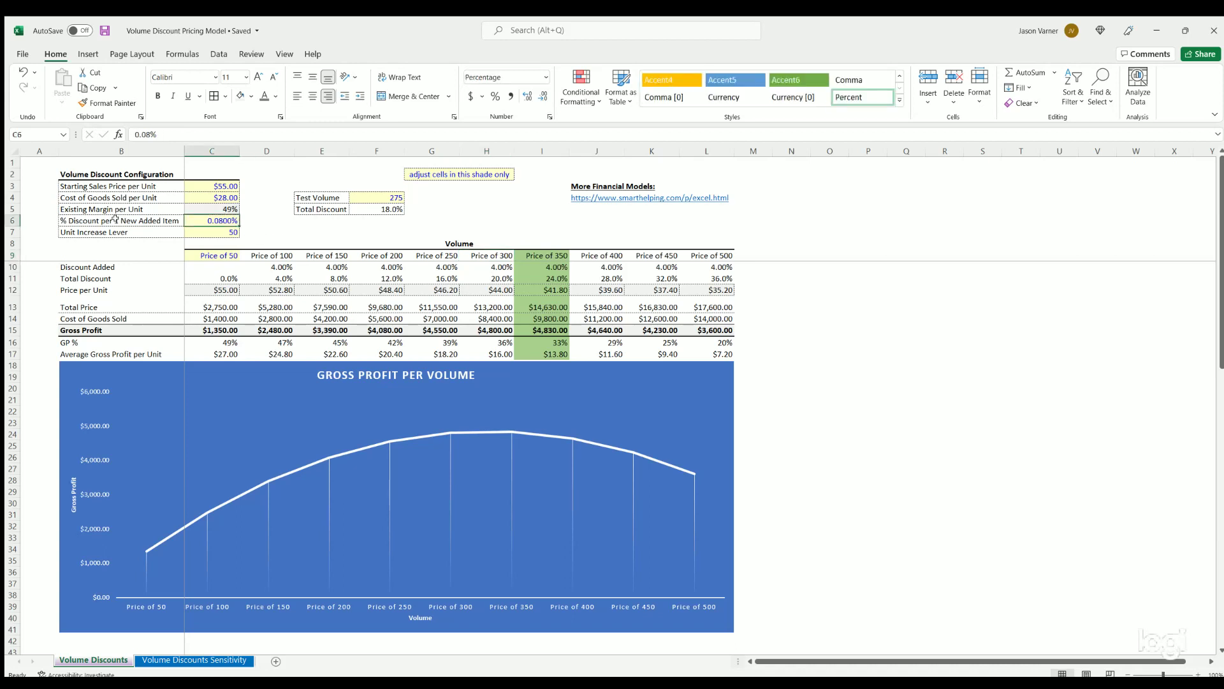
click(117, 219)
drag(215, 219, 140, 222)
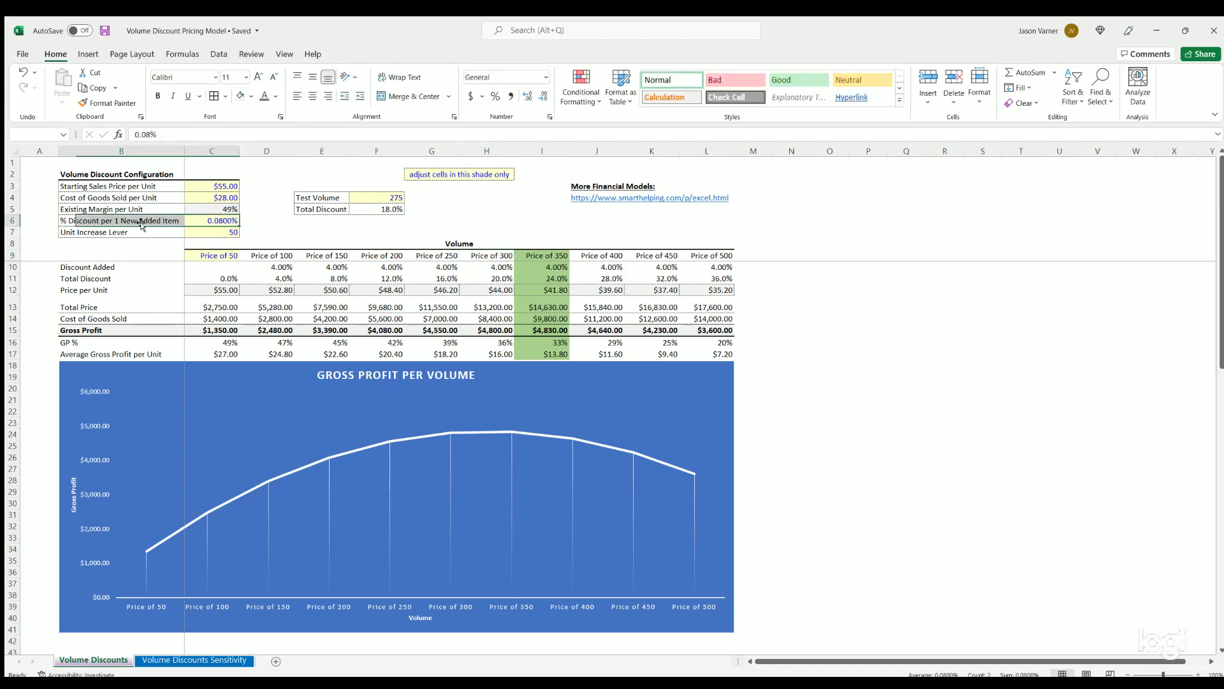
click(208, 223)
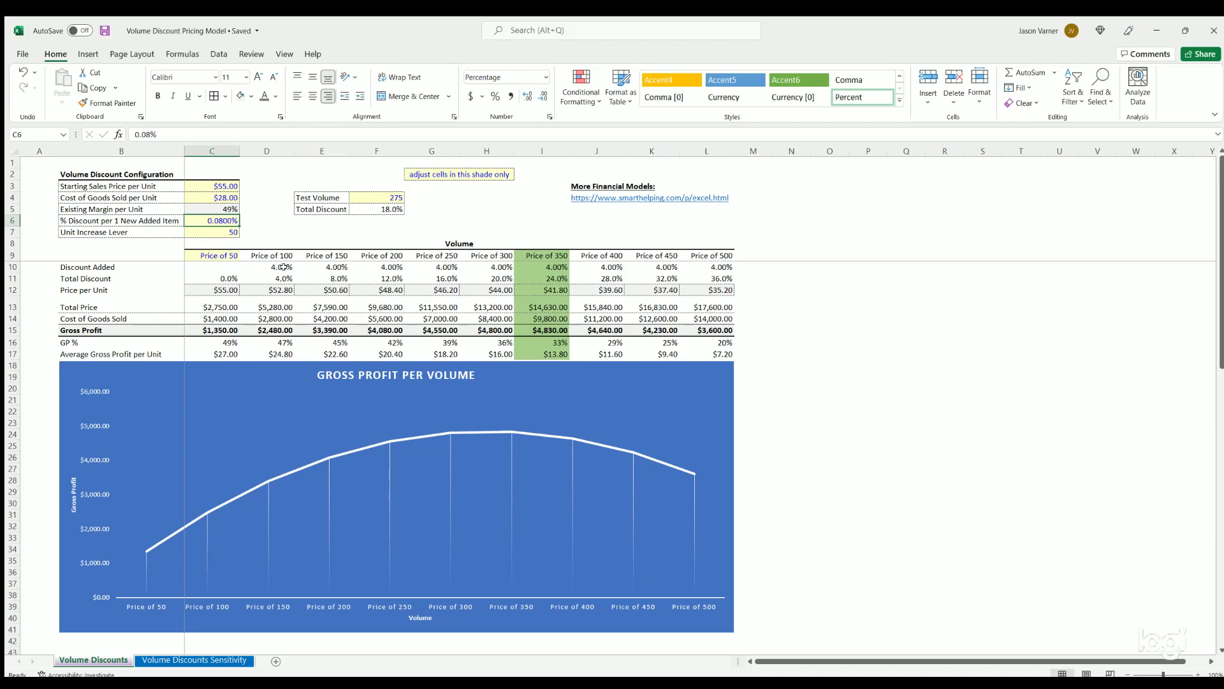
click(212, 253)
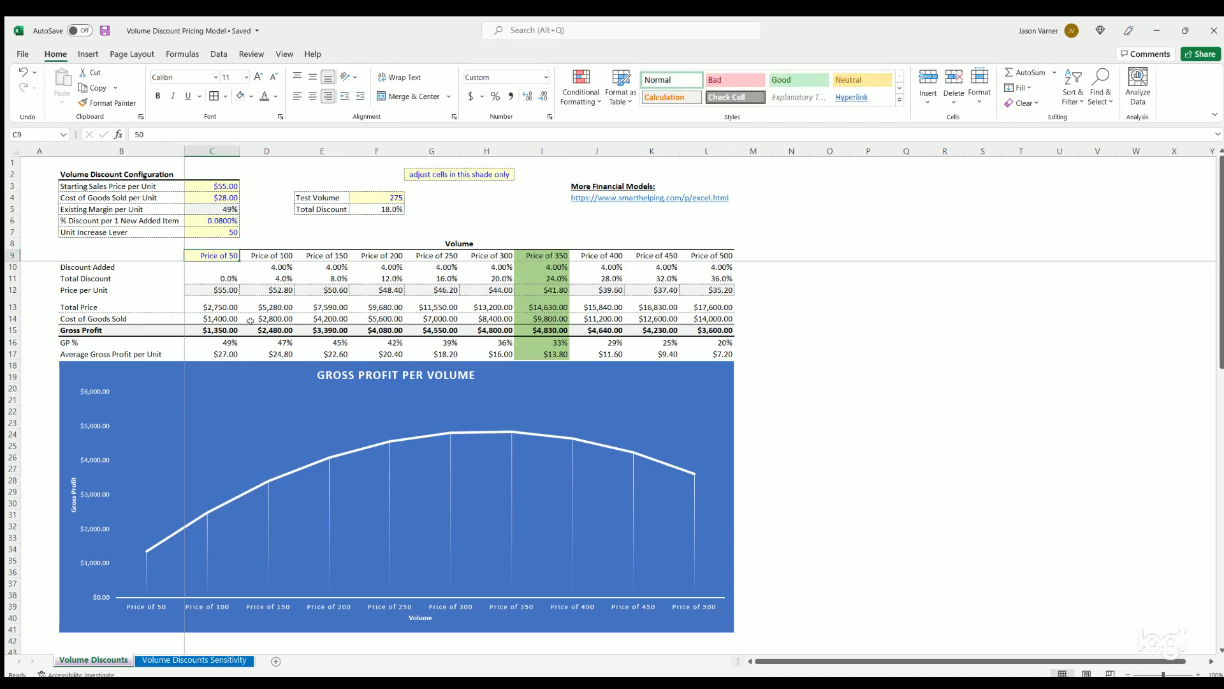
click(218, 222)
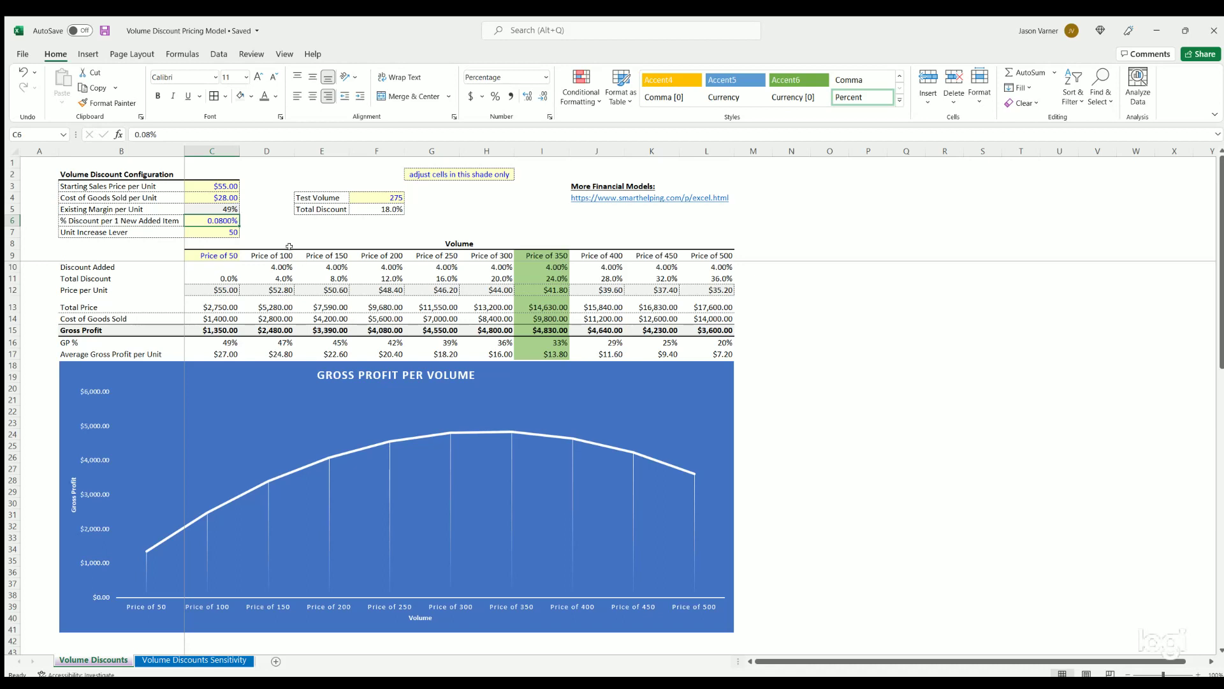
Step: Inspect the Test Volume input and the Total Discount formula, along with the per-item discount it references
click(382, 207)
click(364, 195)
click(379, 205)
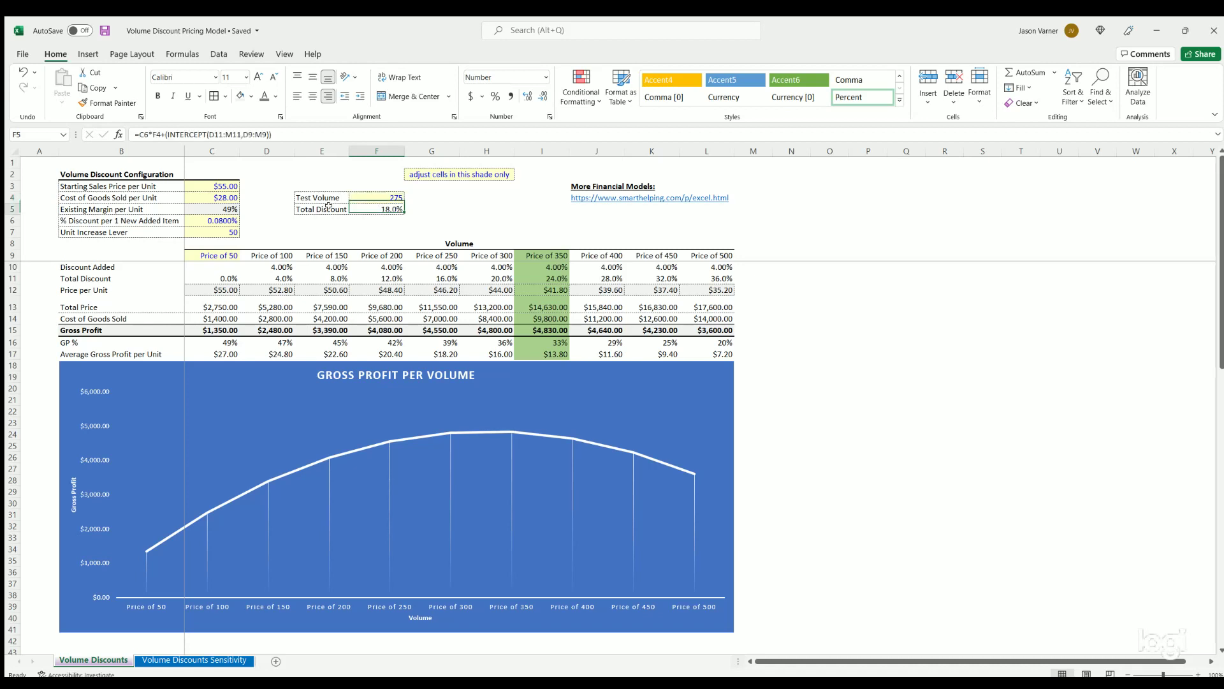
click(211, 217)
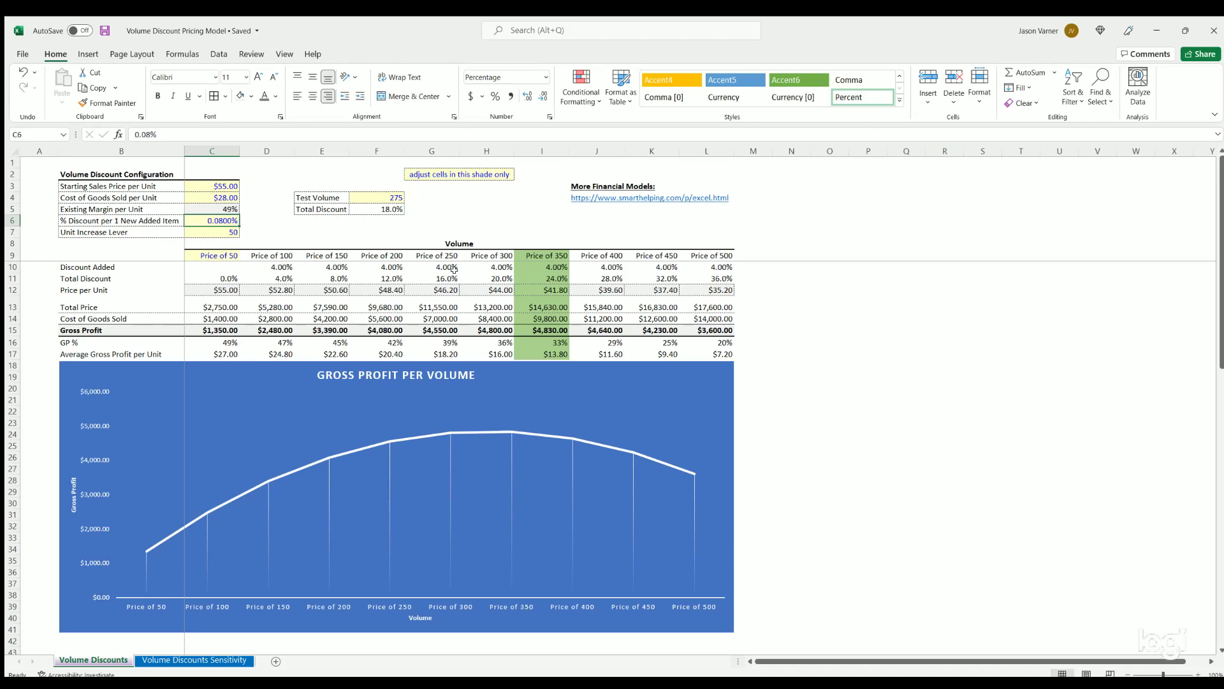
Step: Check how the Unit Increase Lever drives the first three volume tier headings in row 9
click(220, 233)
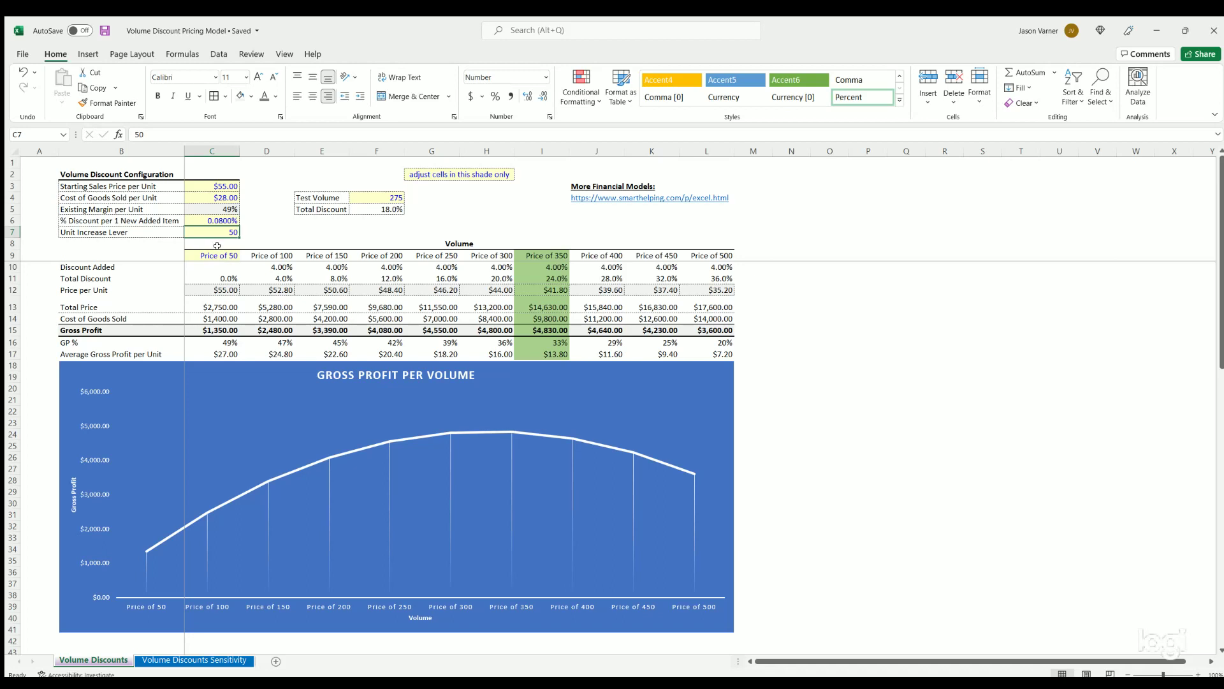
click(233, 251)
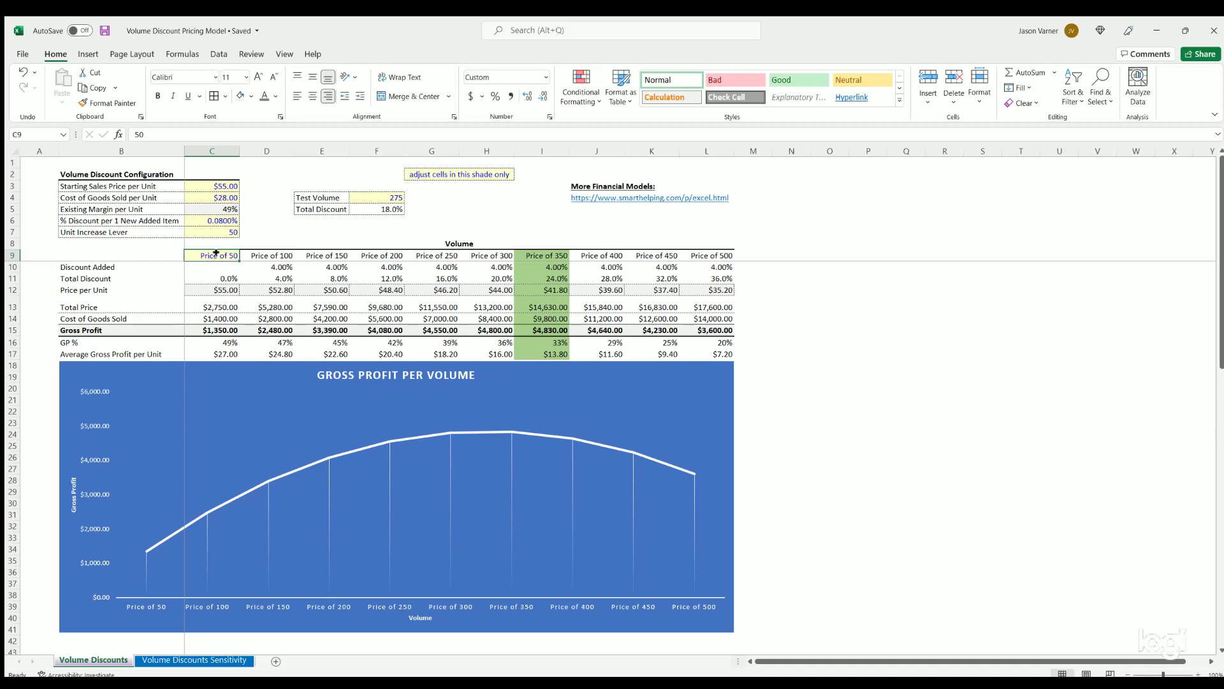
click(270, 252)
click(337, 252)
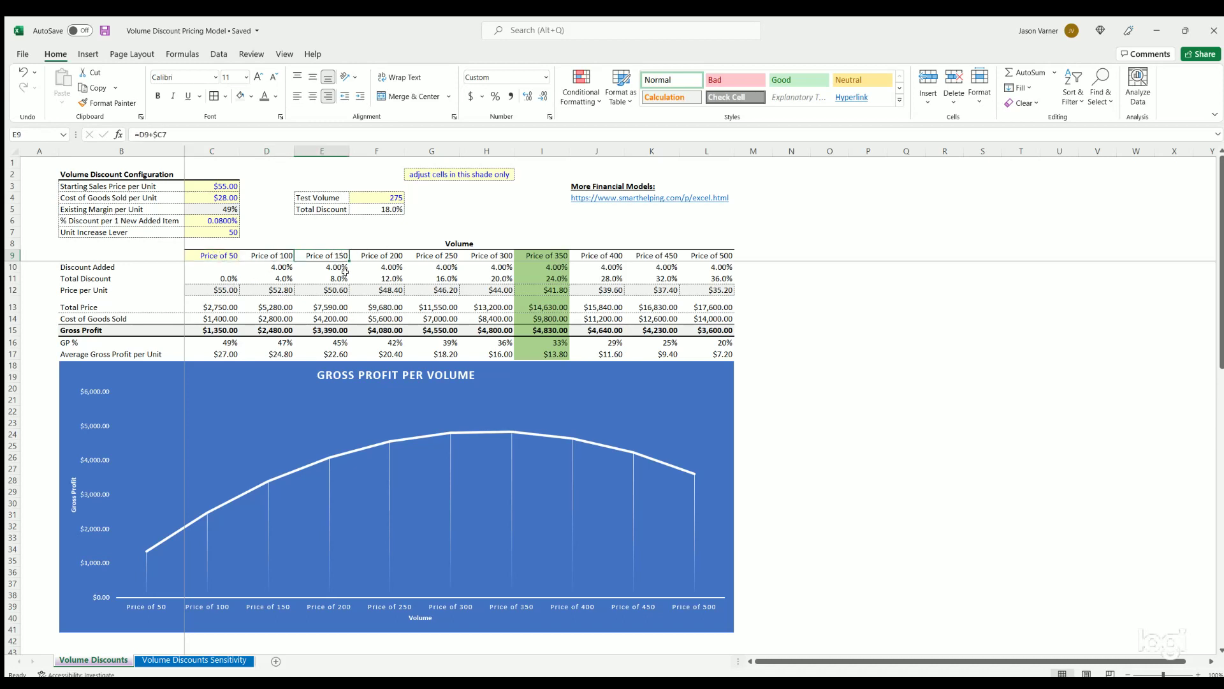
Step: Examine the Total Discount formulas in row 11 for each tier from 50 to 350 units
click(231, 277)
click(283, 274)
click(338, 275)
click(389, 274)
click(232, 276)
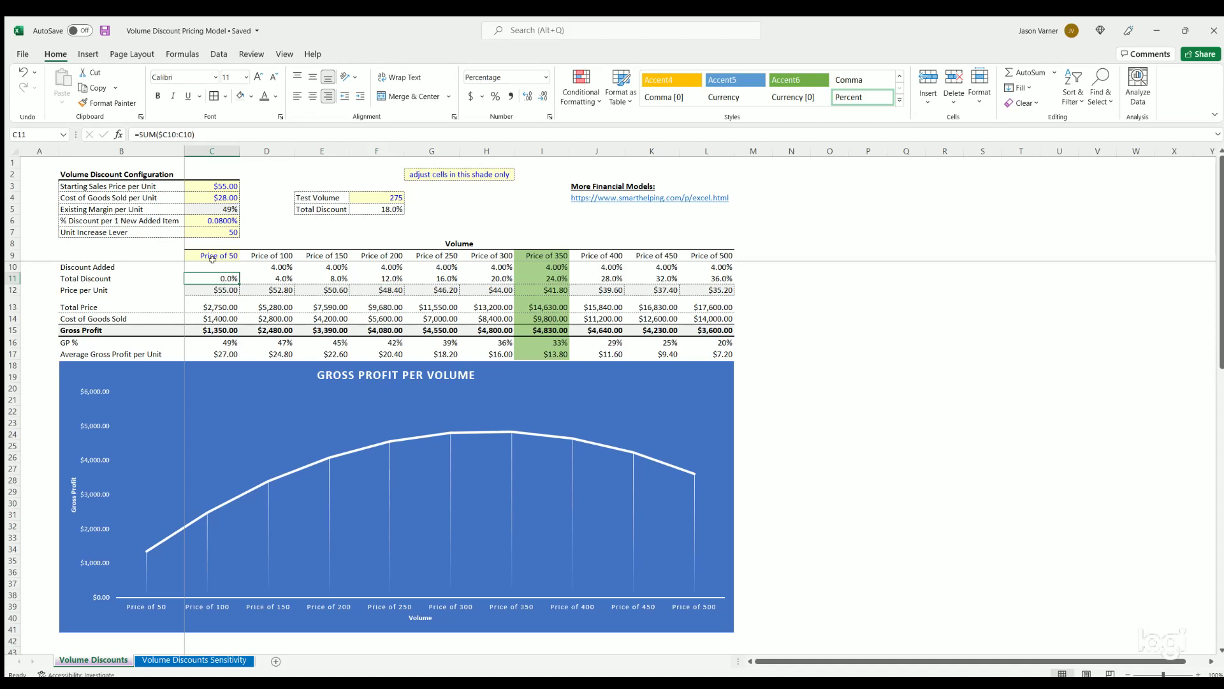
click(277, 277)
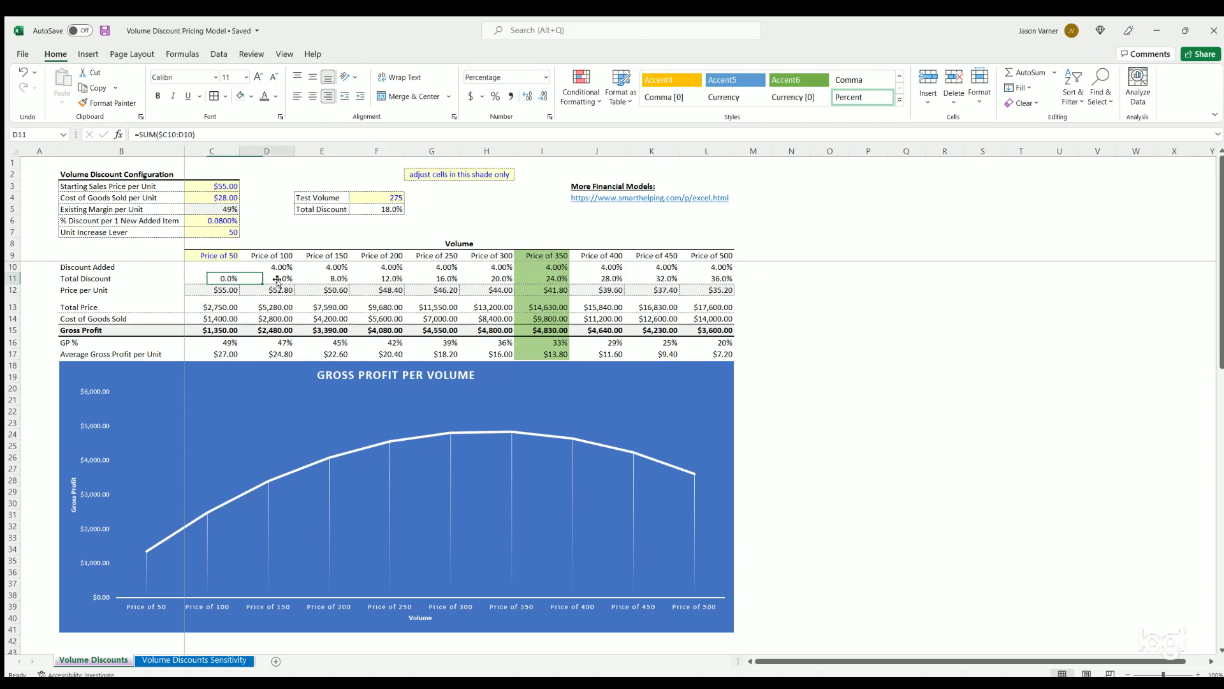
click(324, 275)
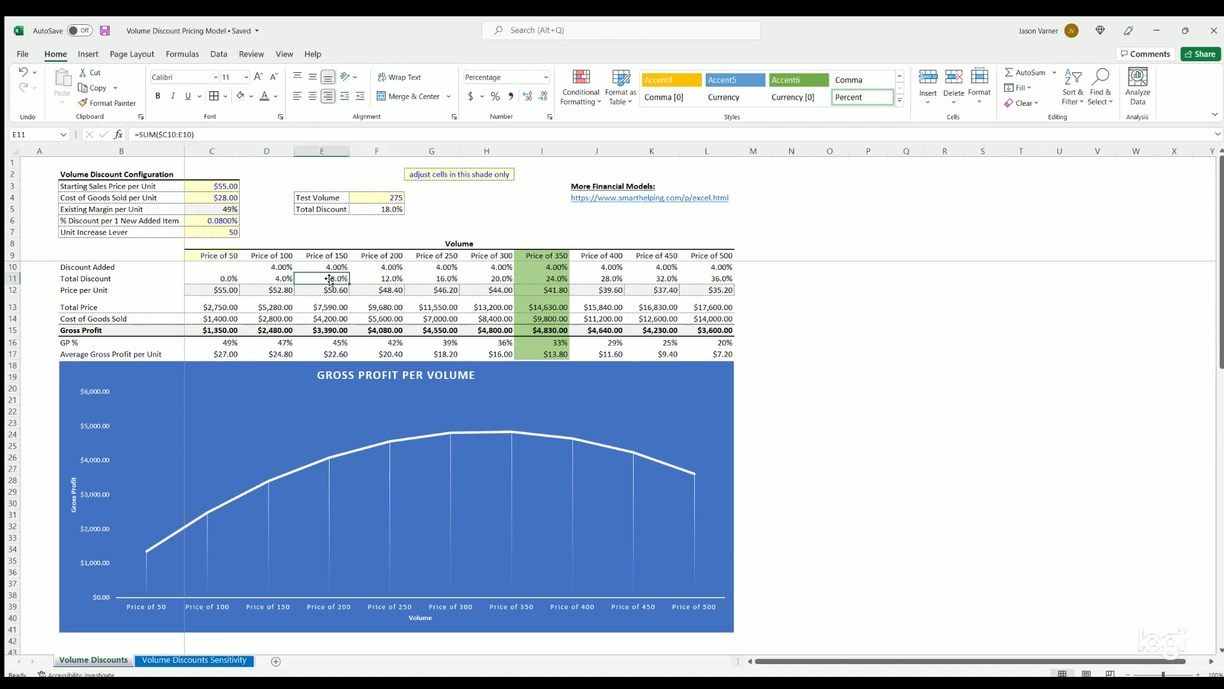
click(380, 277)
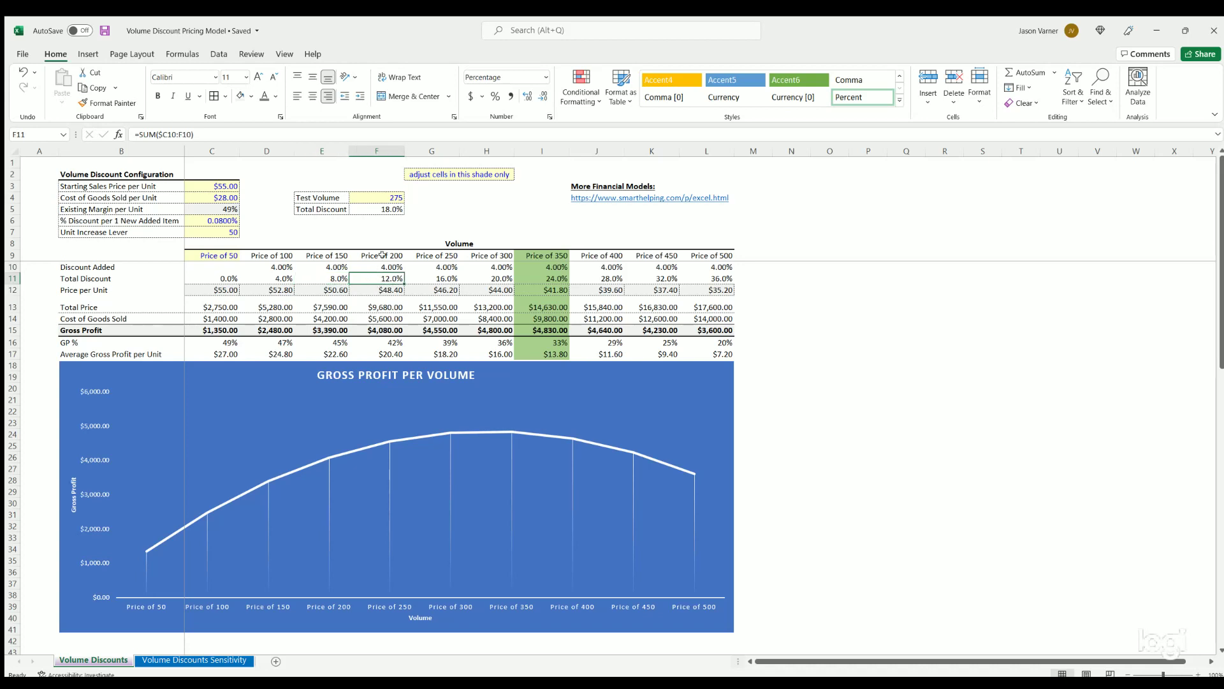
click(434, 276)
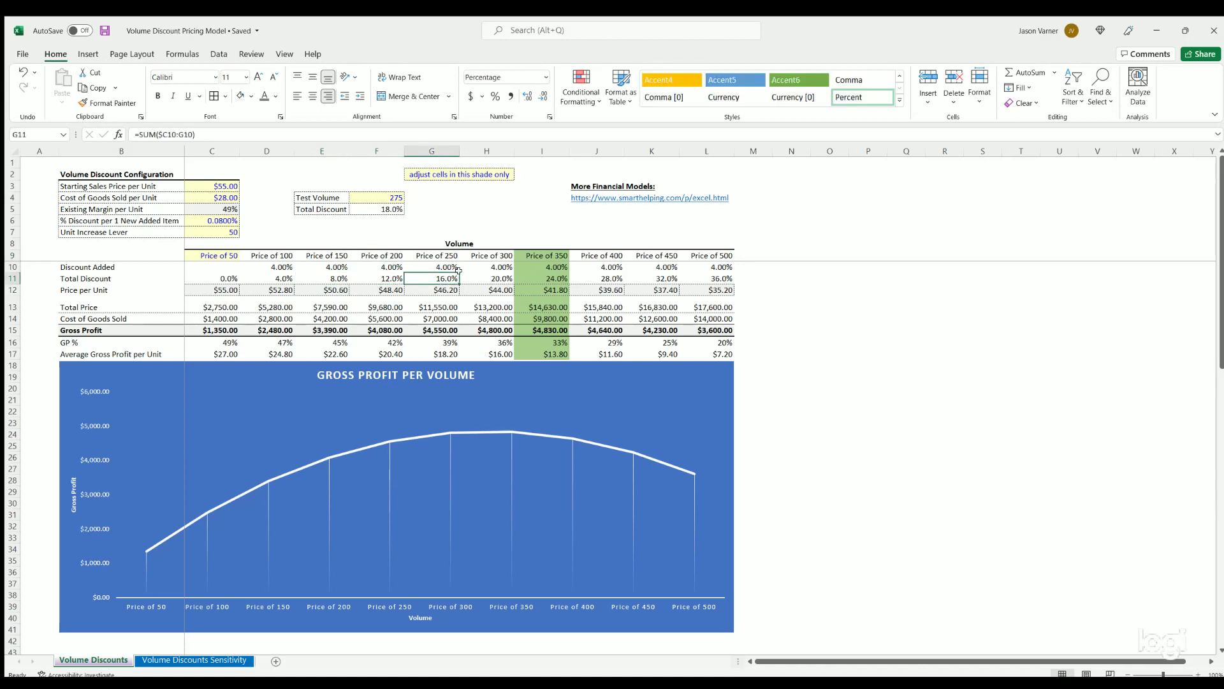
click(496, 275)
click(538, 274)
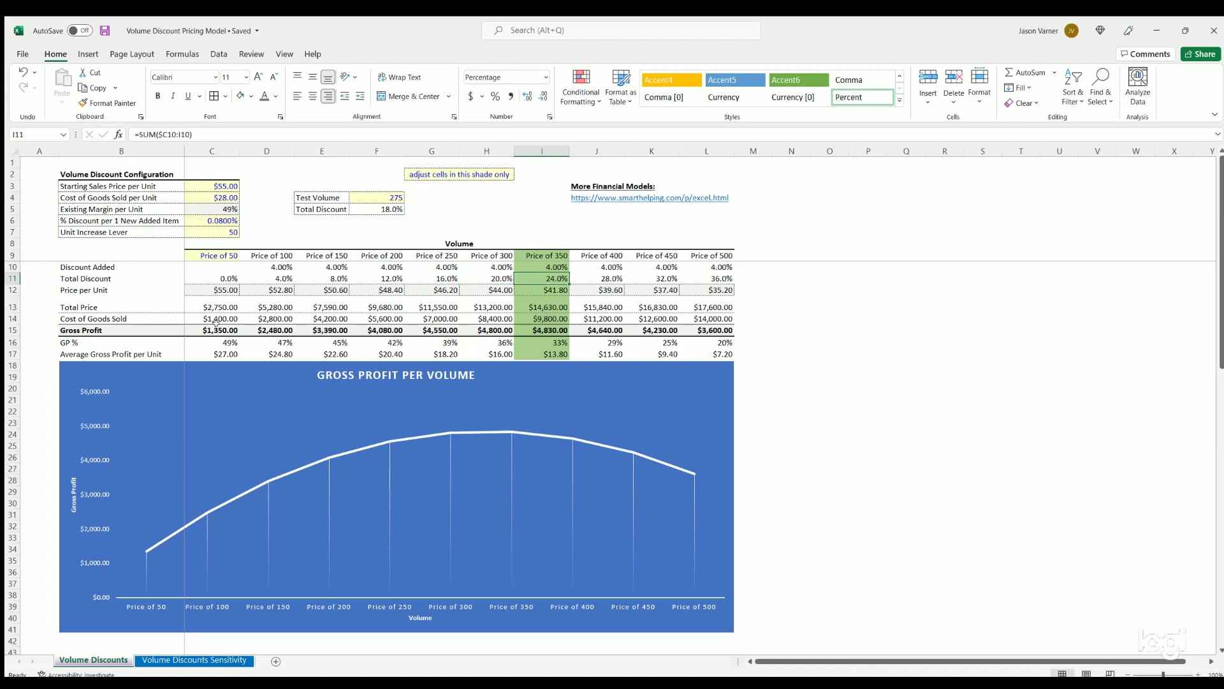
Step: Review the Gross Profit formula of the 50-unit tier and the whole highlighted 350-unit column
click(216, 327)
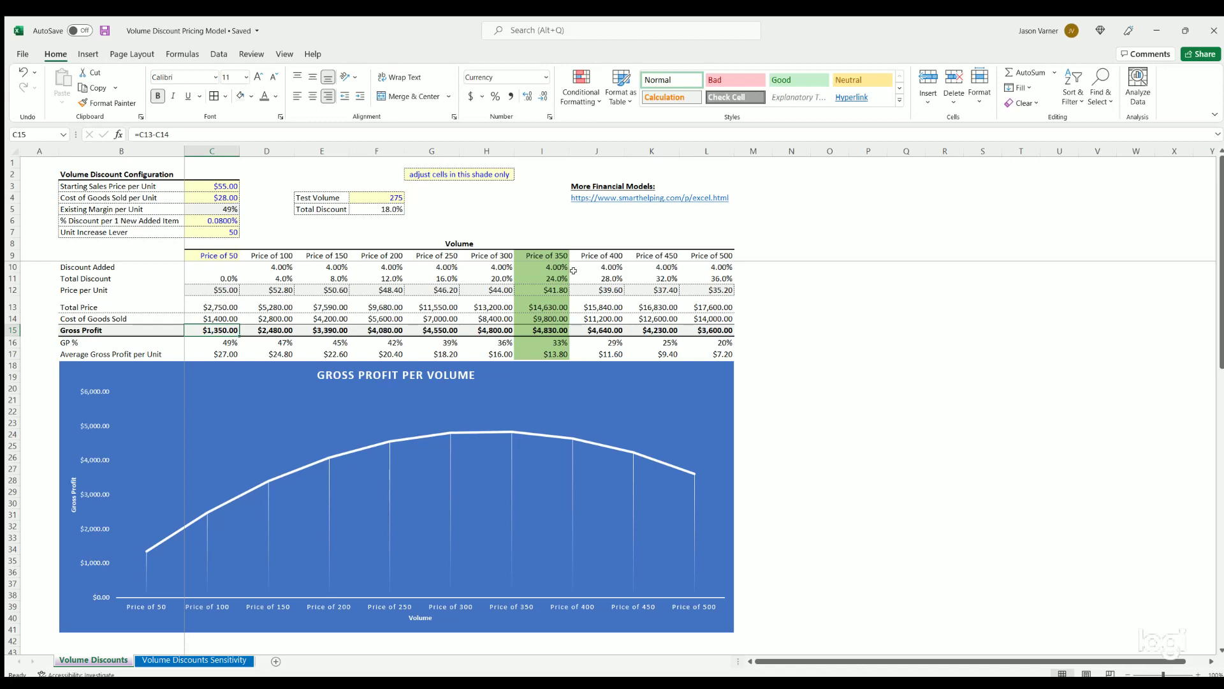
click(548, 255)
key(ctrl+shift+Down)
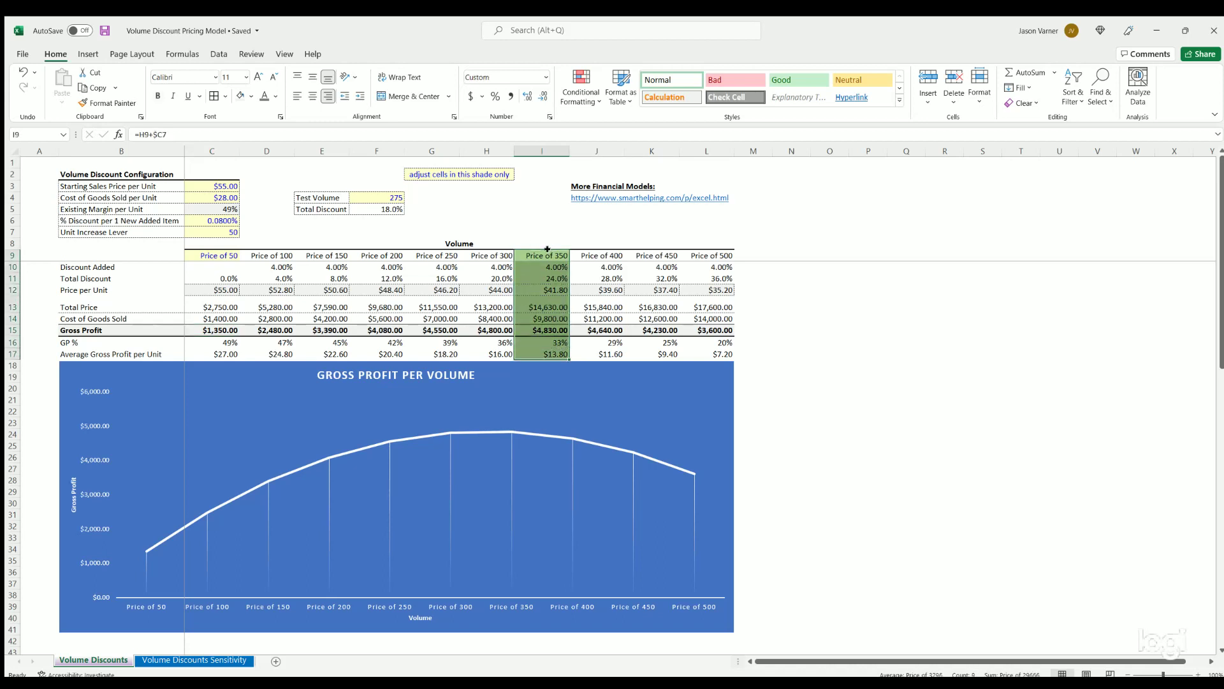
Step: Try a Cost of Goods Sold per Unit of $30.00, and undo the change
click(219, 197)
text(30)
key(Return)
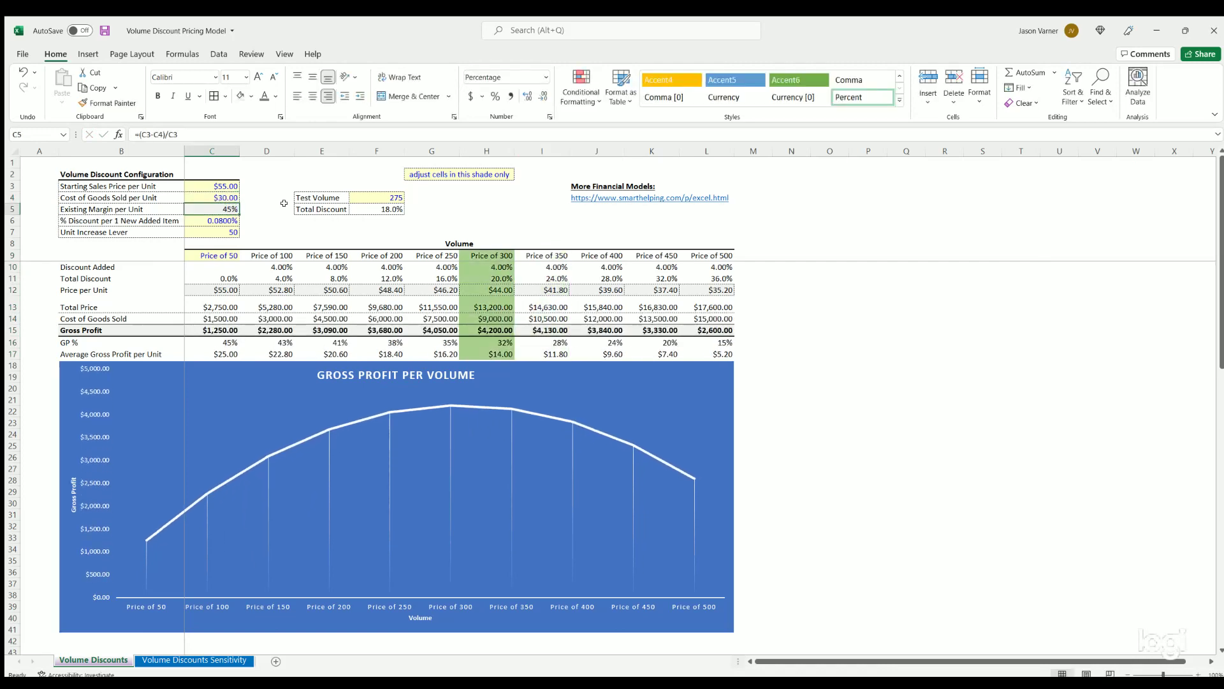
key(ctrl+z)
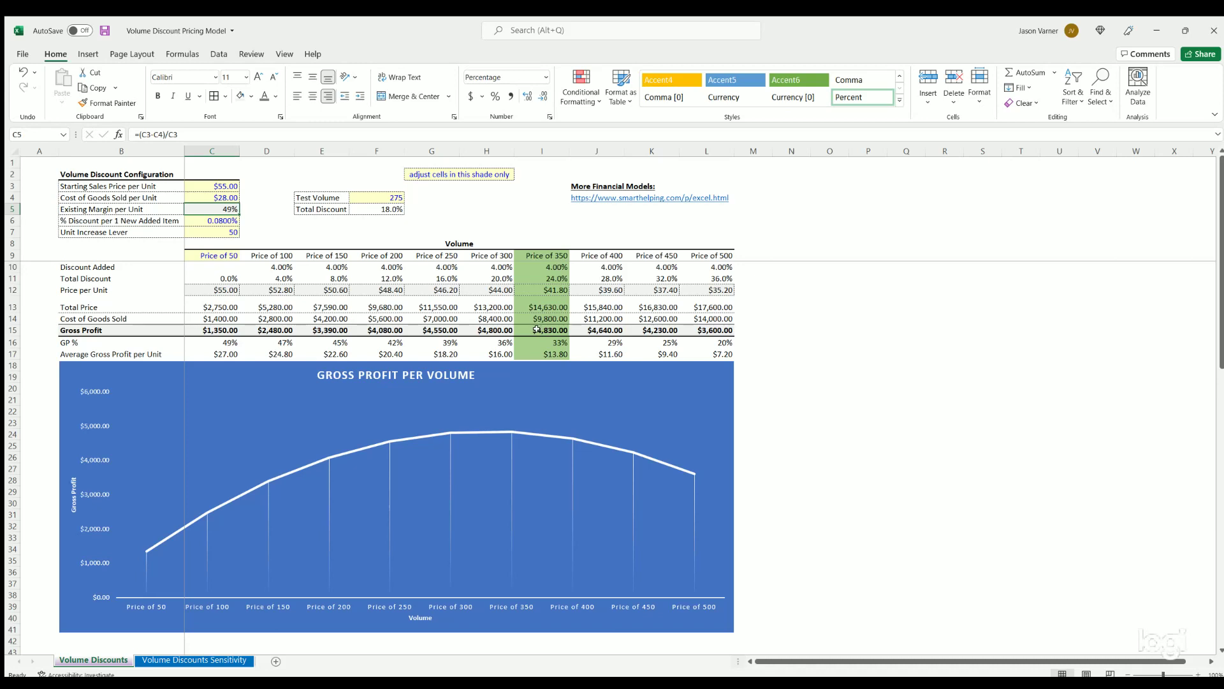
Step: Examine the 300-unit tier's discount, price, cost and gross profit formulas, and compare its gross profit and discount with the 350-unit tier
click(493, 256)
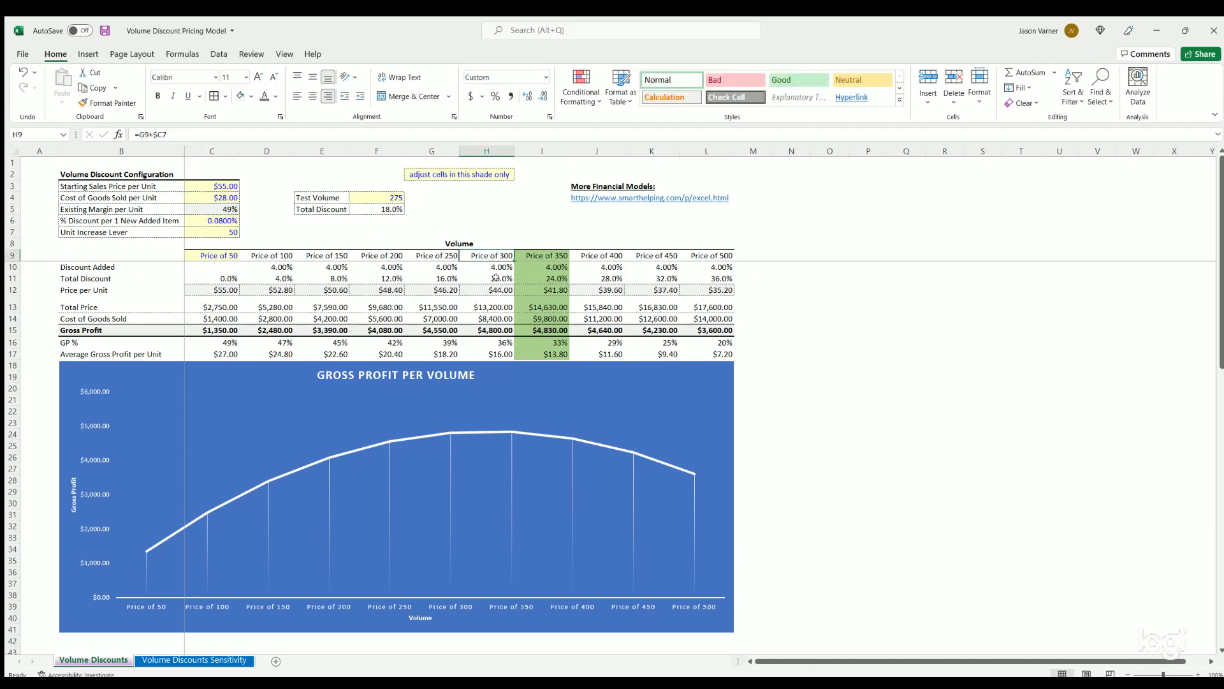
click(494, 274)
click(494, 290)
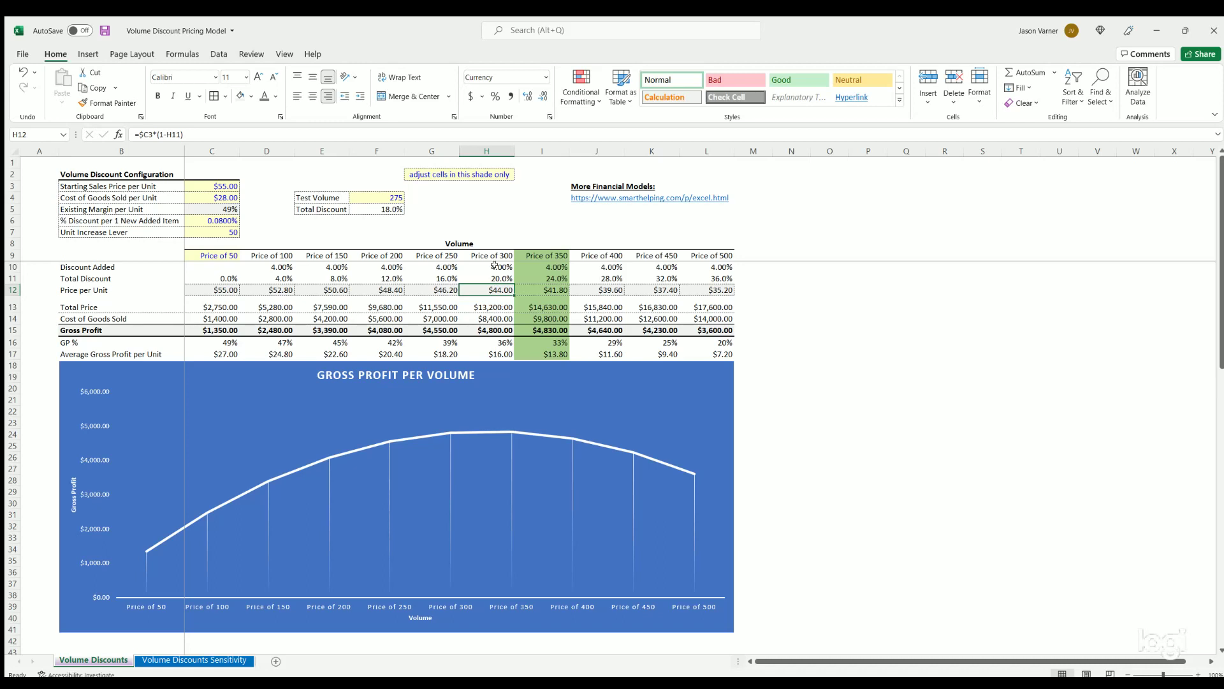
click(491, 329)
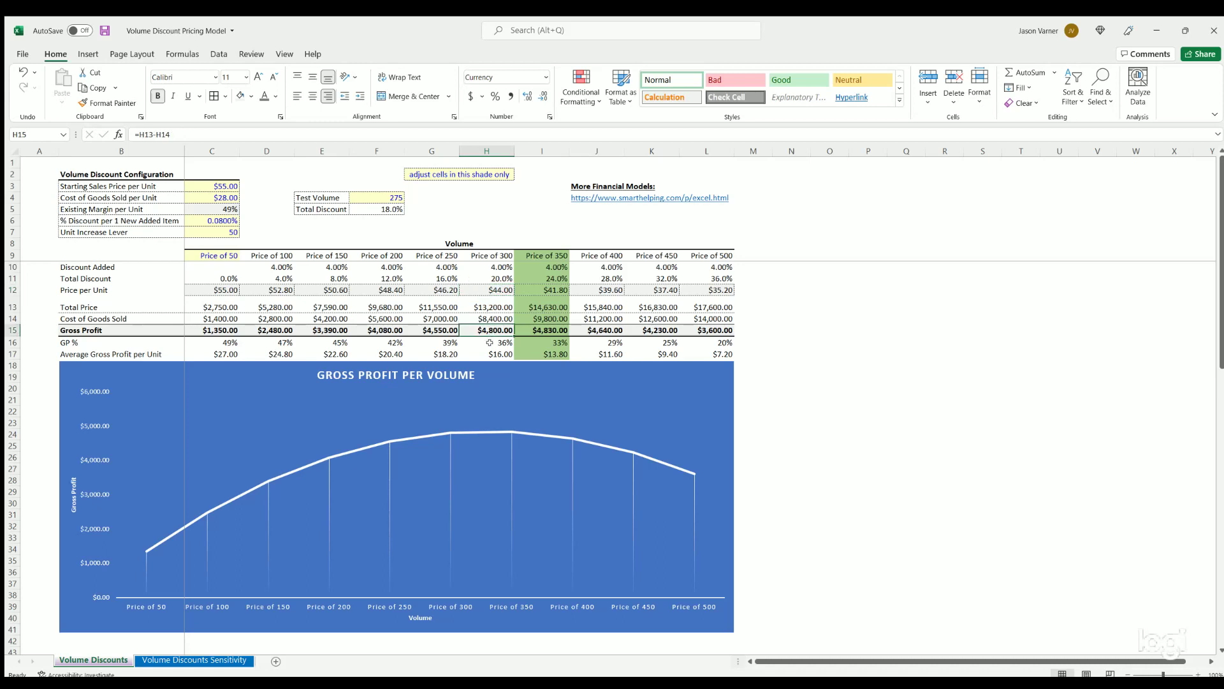
click(489, 304)
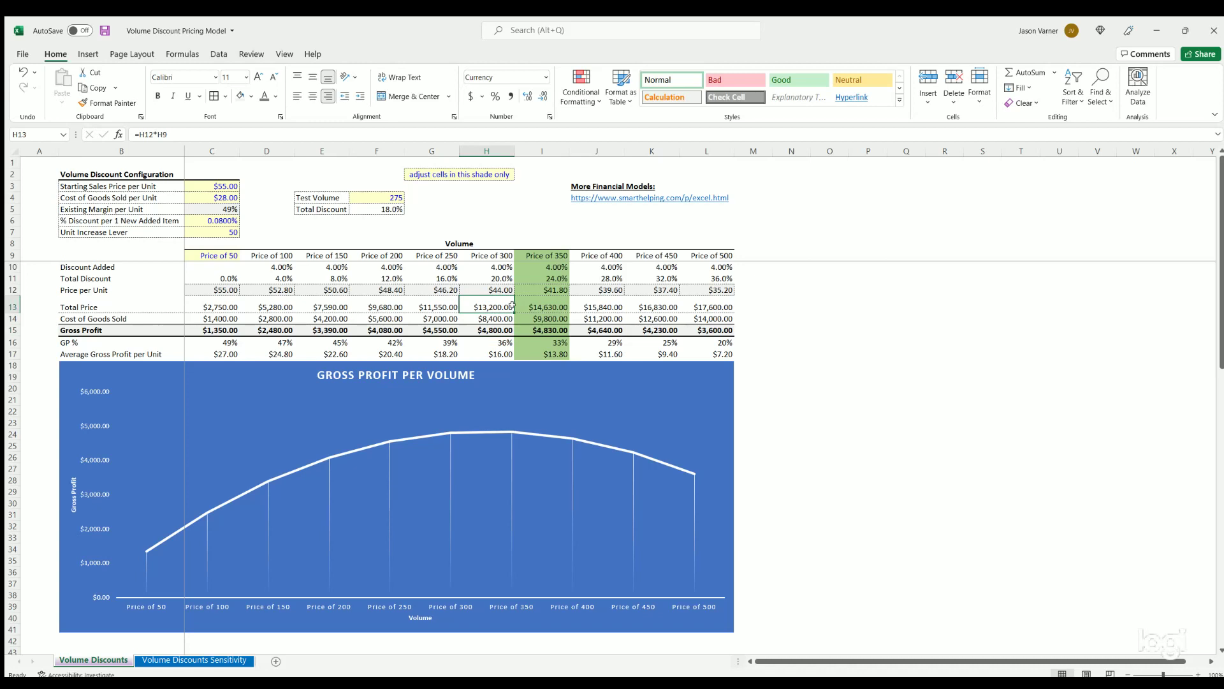
click(493, 317)
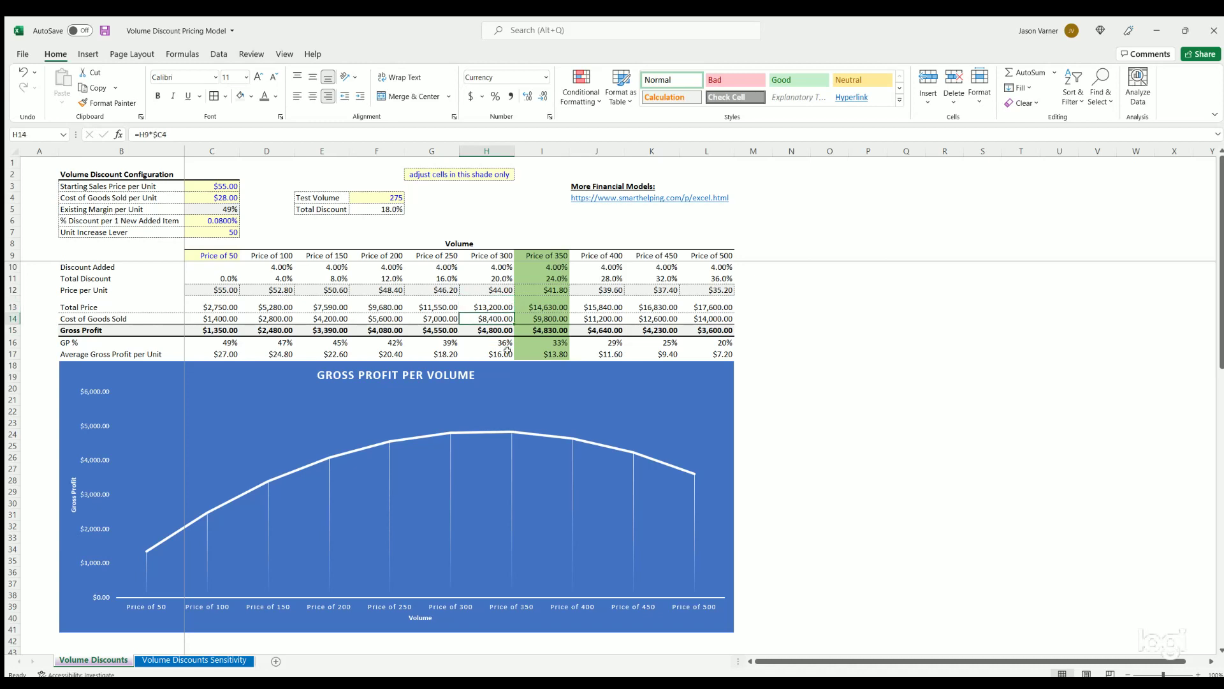
click(224, 195)
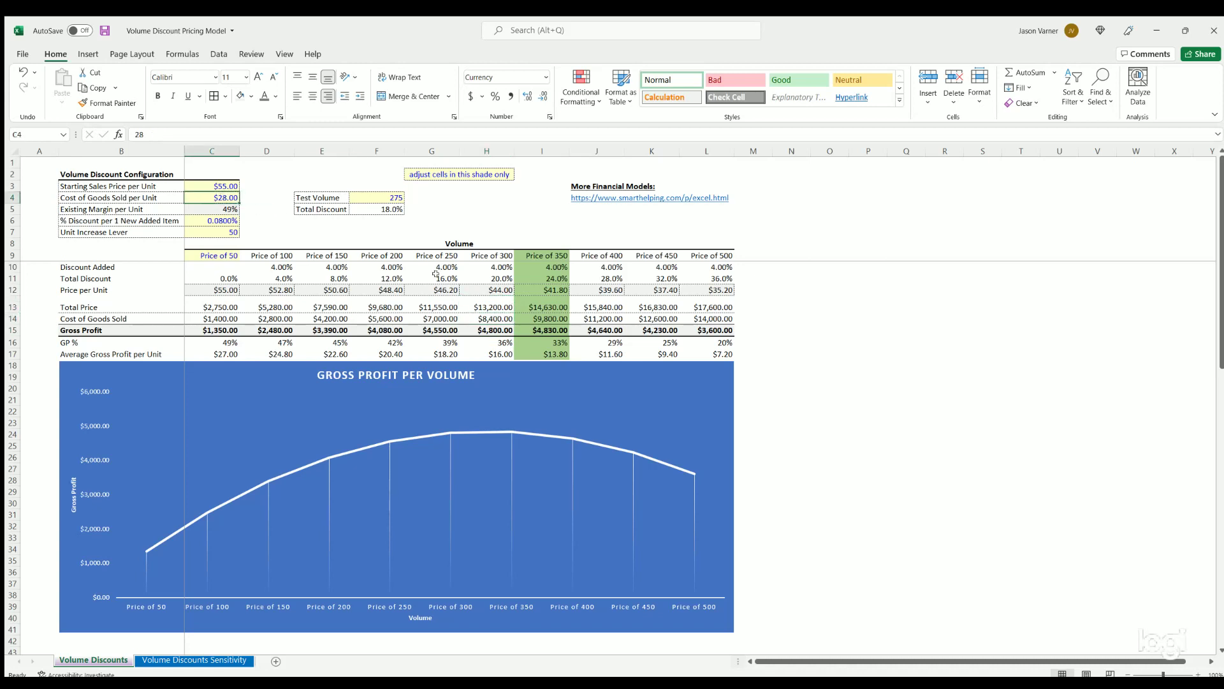
click(491, 323)
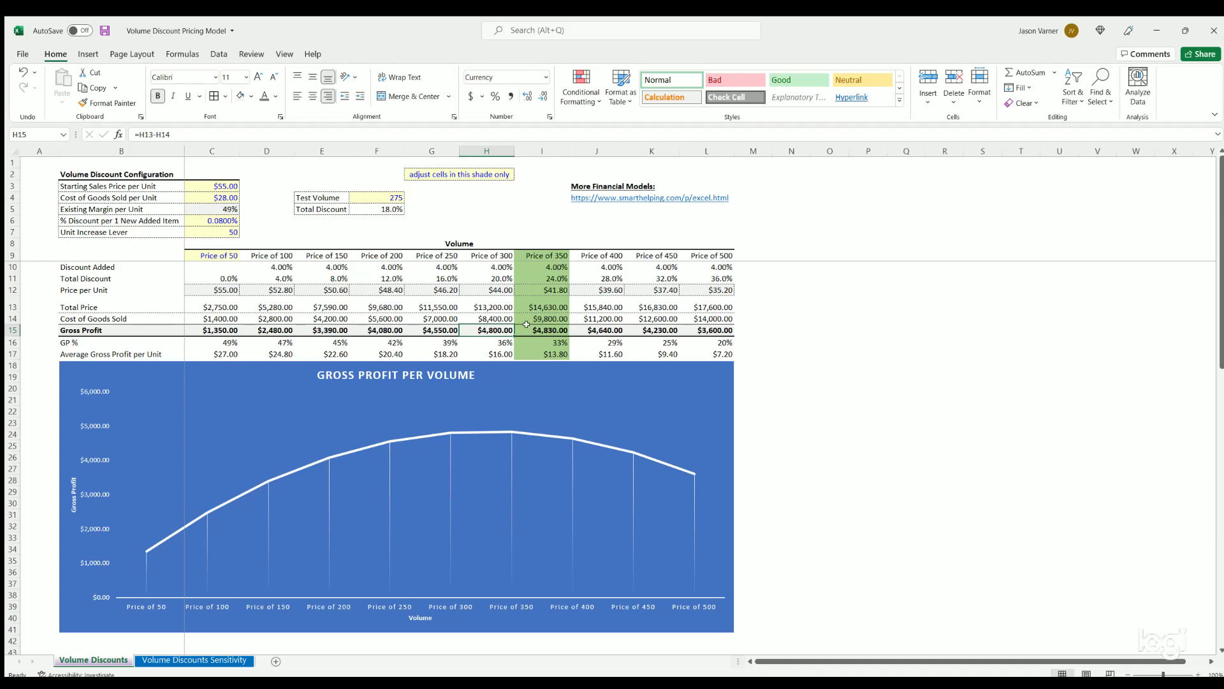
click(546, 278)
click(537, 326)
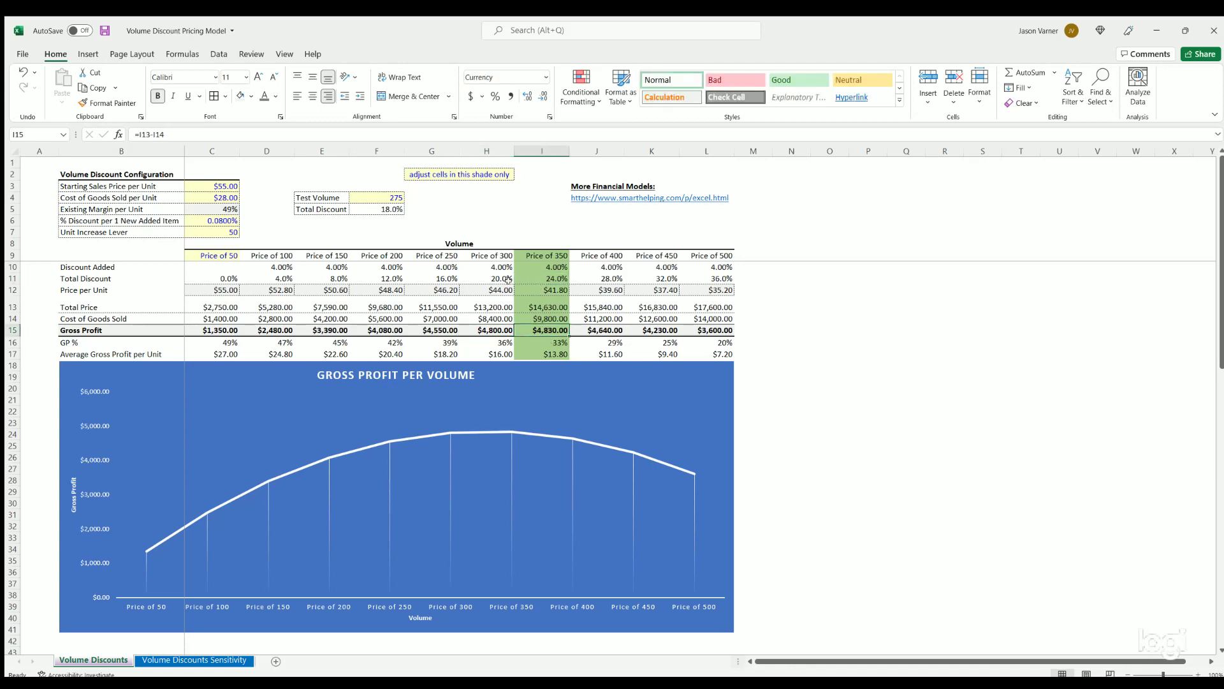
Step: Examine the 350-unit tier's total discount and gross profit, referring to the 300-unit tier's total discount and the whole 350-unit column
click(539, 278)
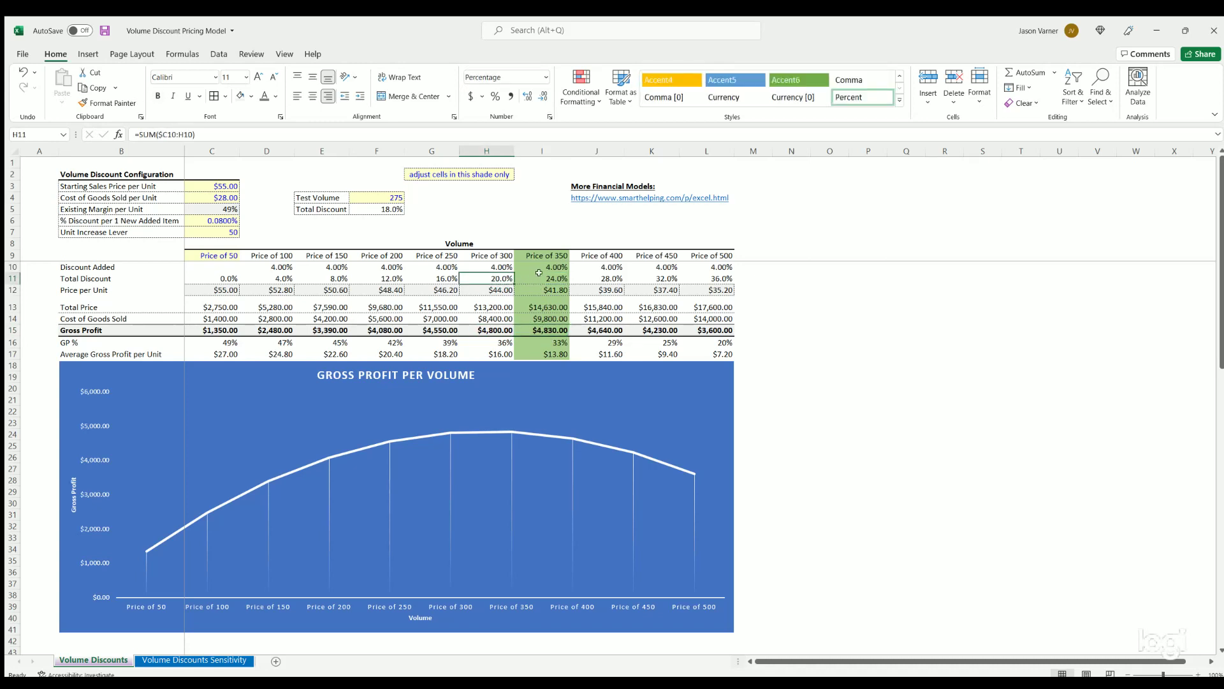
click(545, 328)
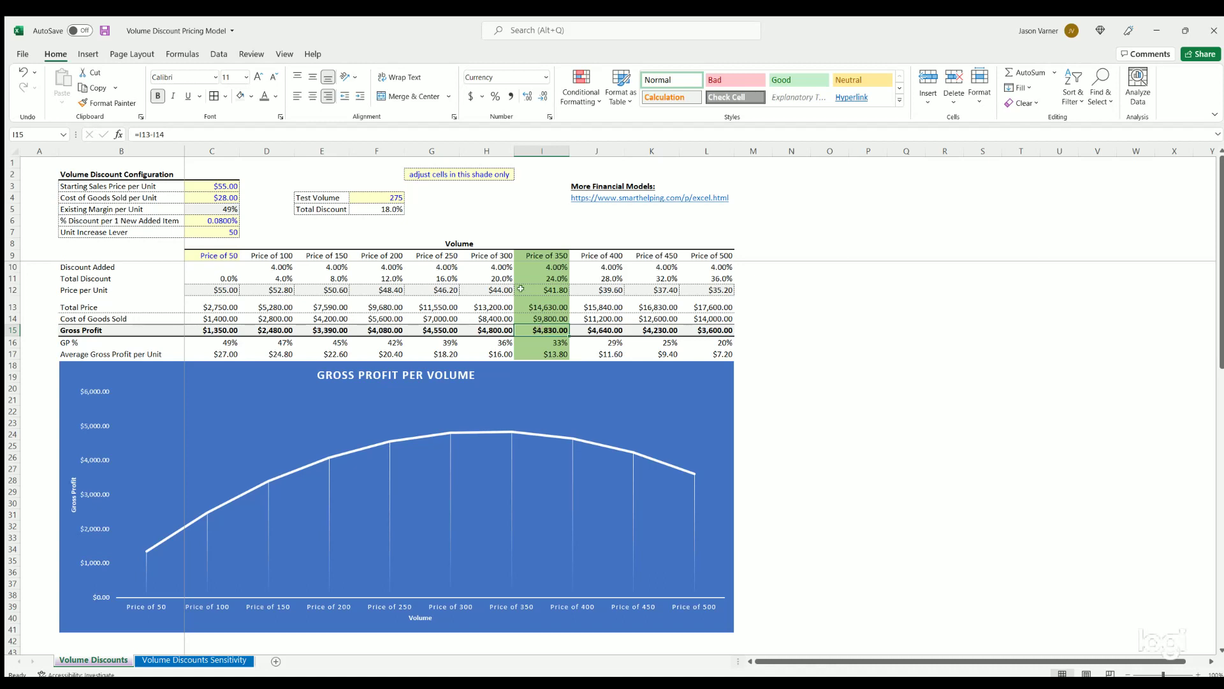
click(539, 272)
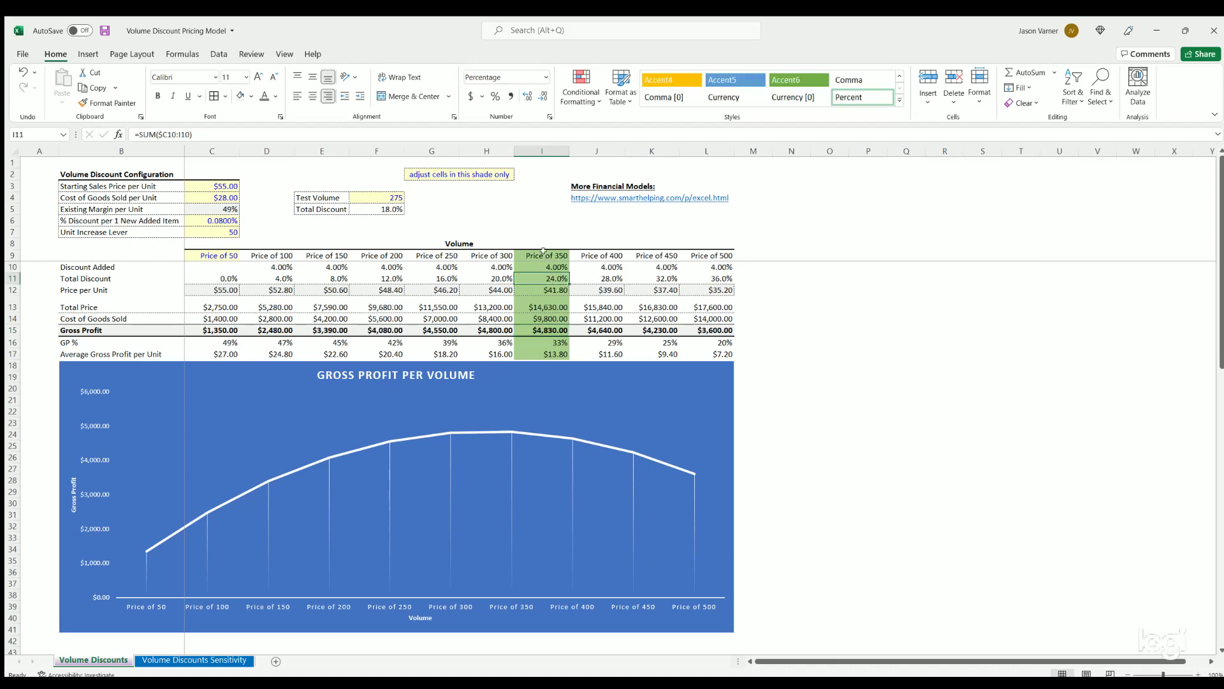
drag(542, 250, 546, 354)
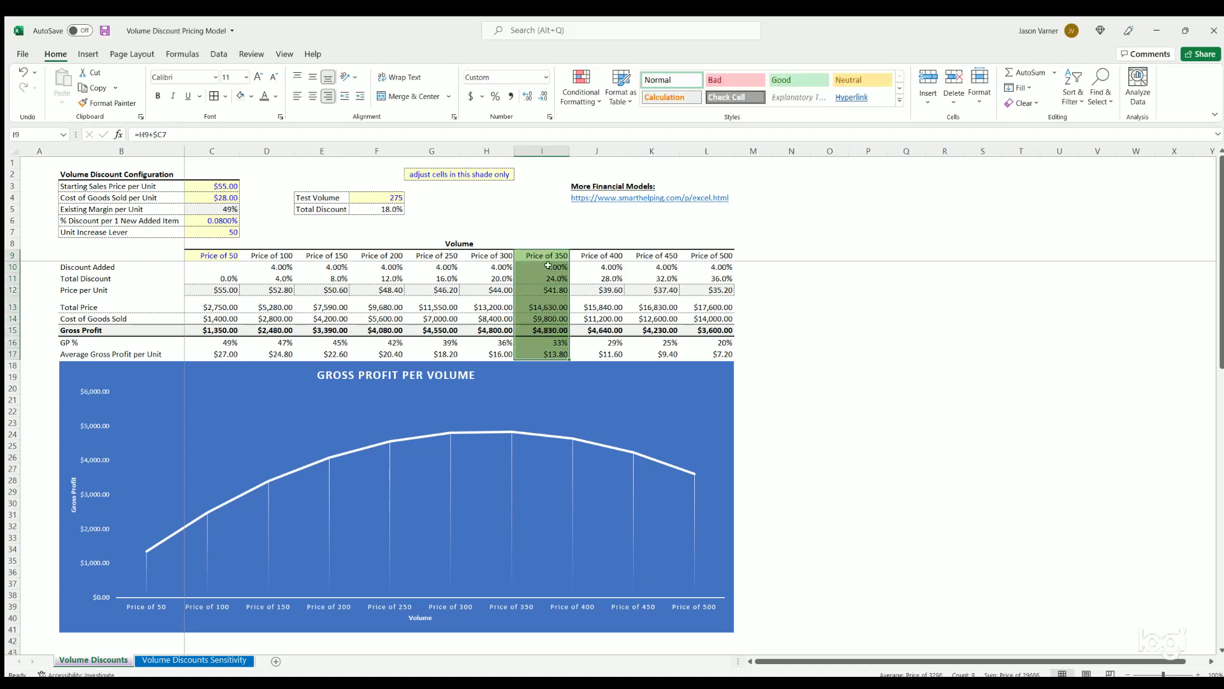
click(546, 279)
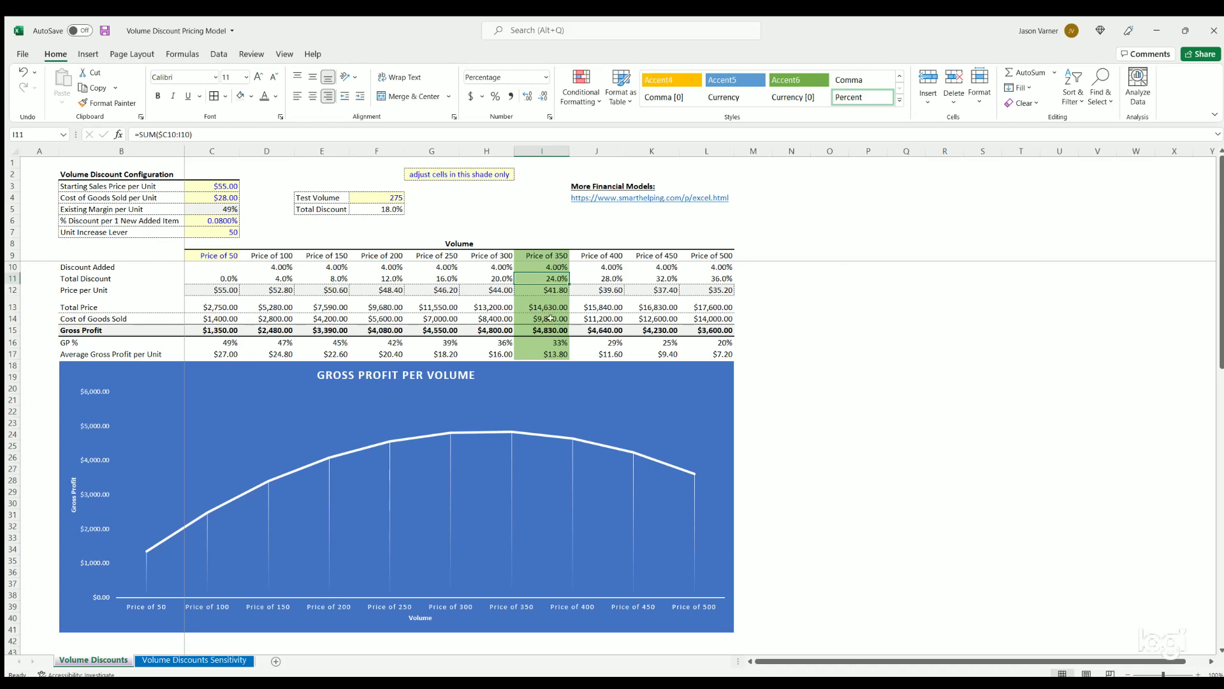
click(546, 328)
drag(543, 255, 545, 299)
click(547, 328)
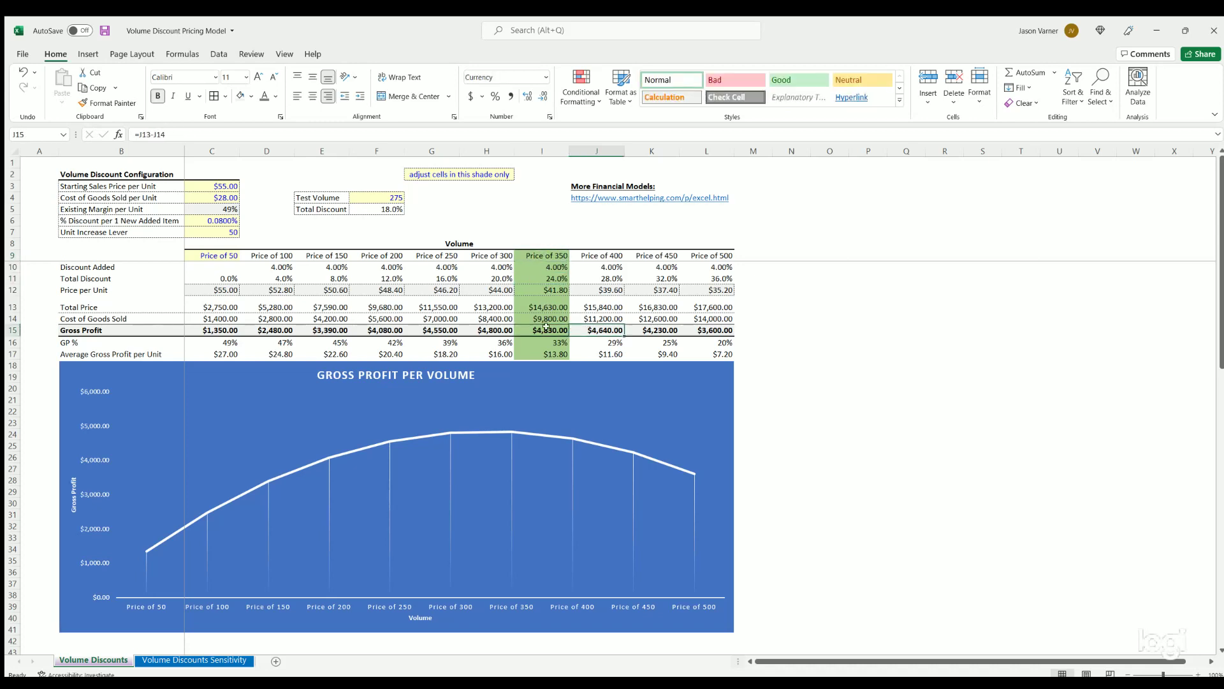
Step: Compare the gross profit of the 400-unit and 450-unit tiers with that of the 350-unit tier
click(589, 326)
click(655, 329)
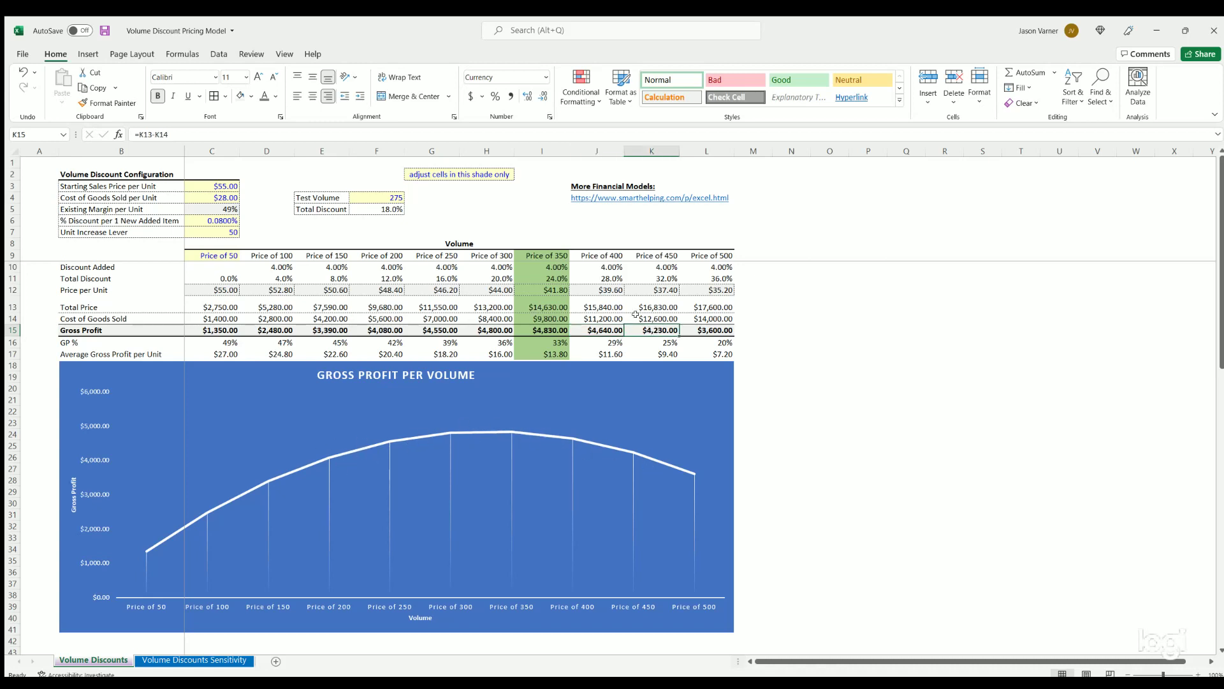
click(598, 255)
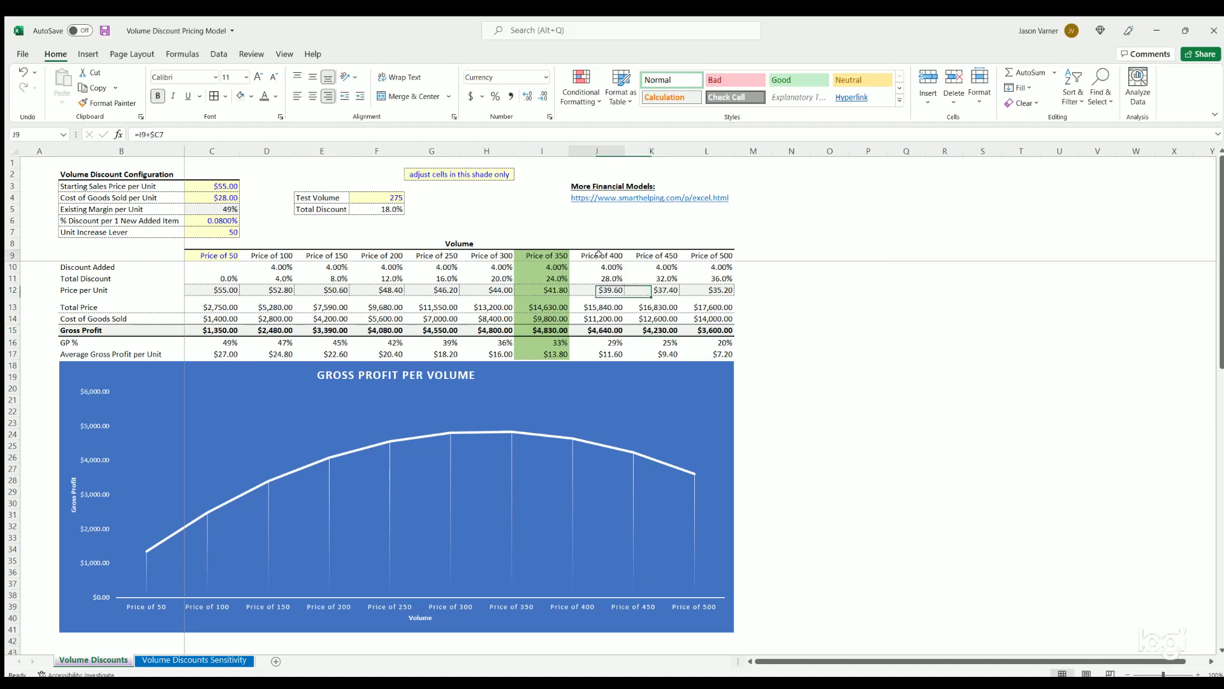
click(601, 330)
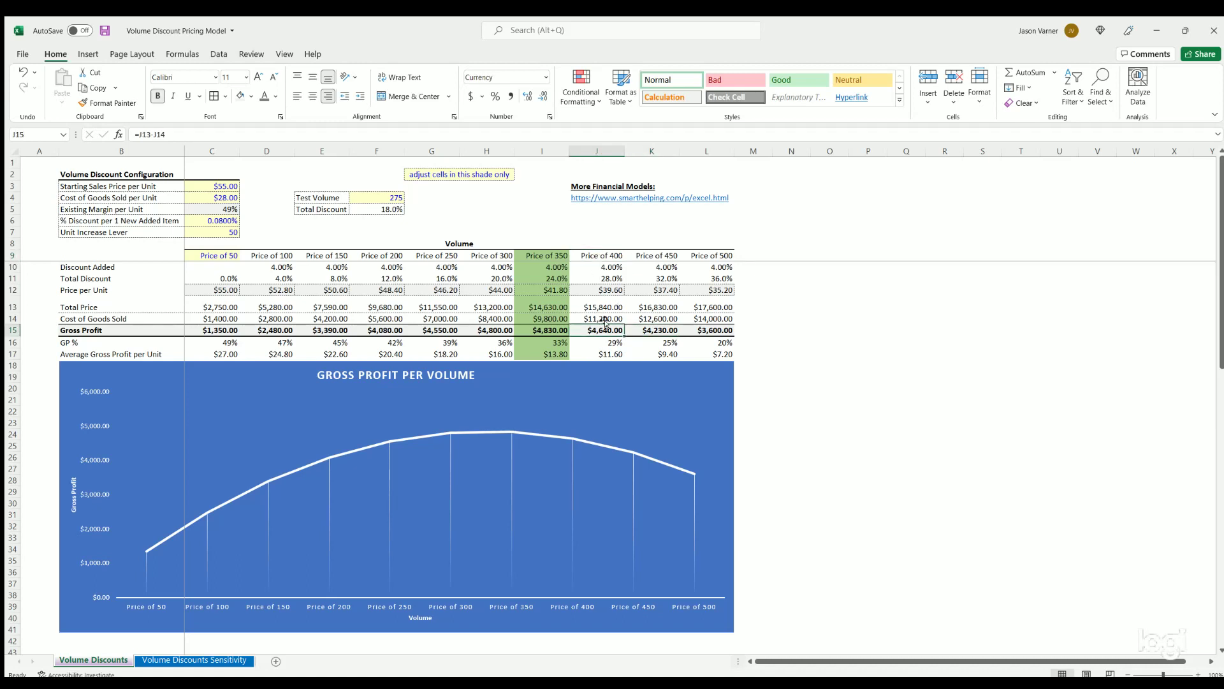
click(547, 253)
click(547, 328)
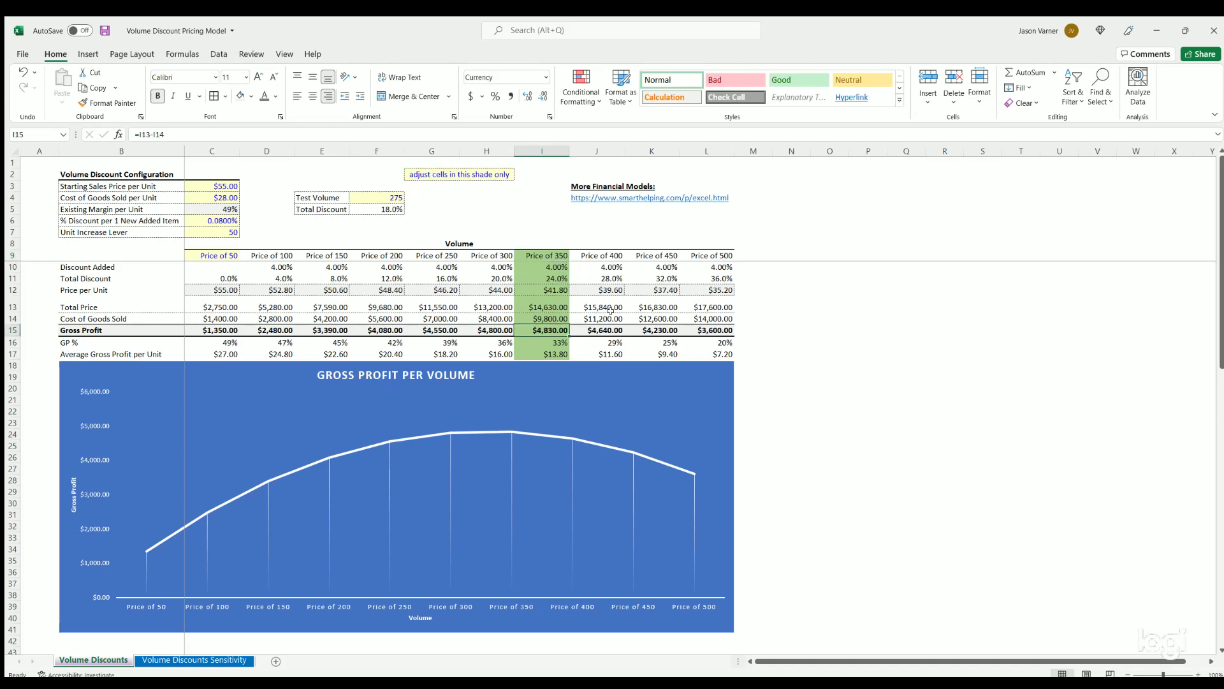
click(603, 330)
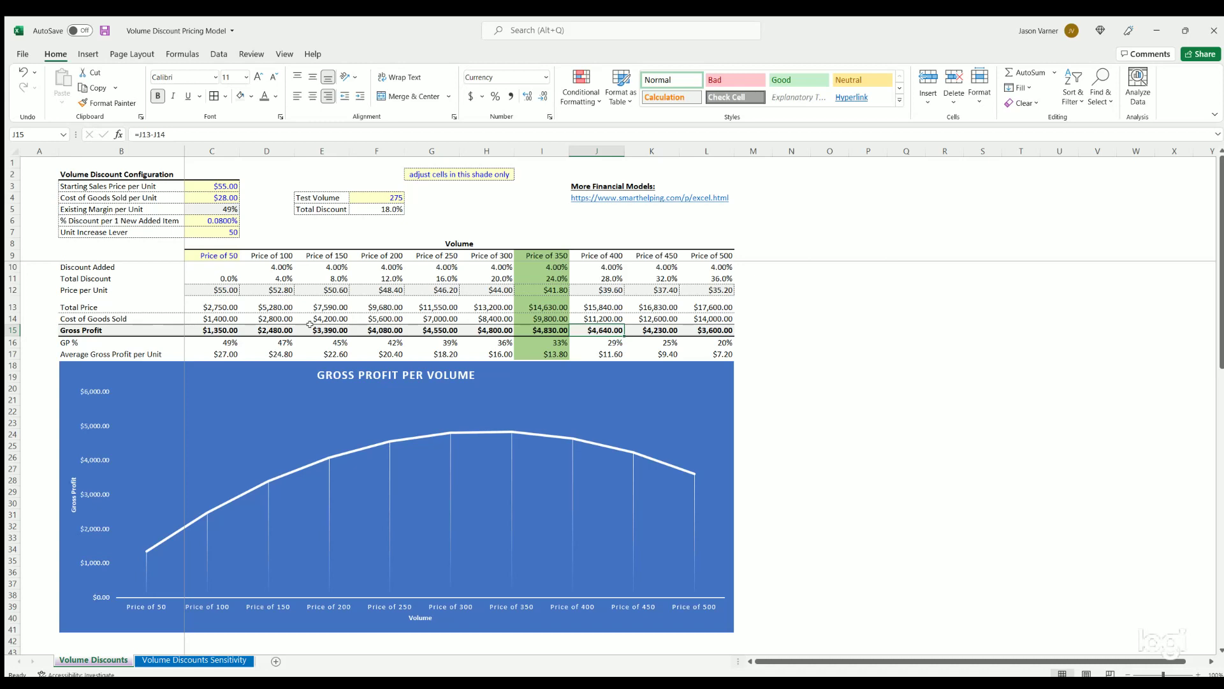
Step: Review the Gross Profit row tier by tier from 50 to 450 units
drag(206, 330, 542, 330)
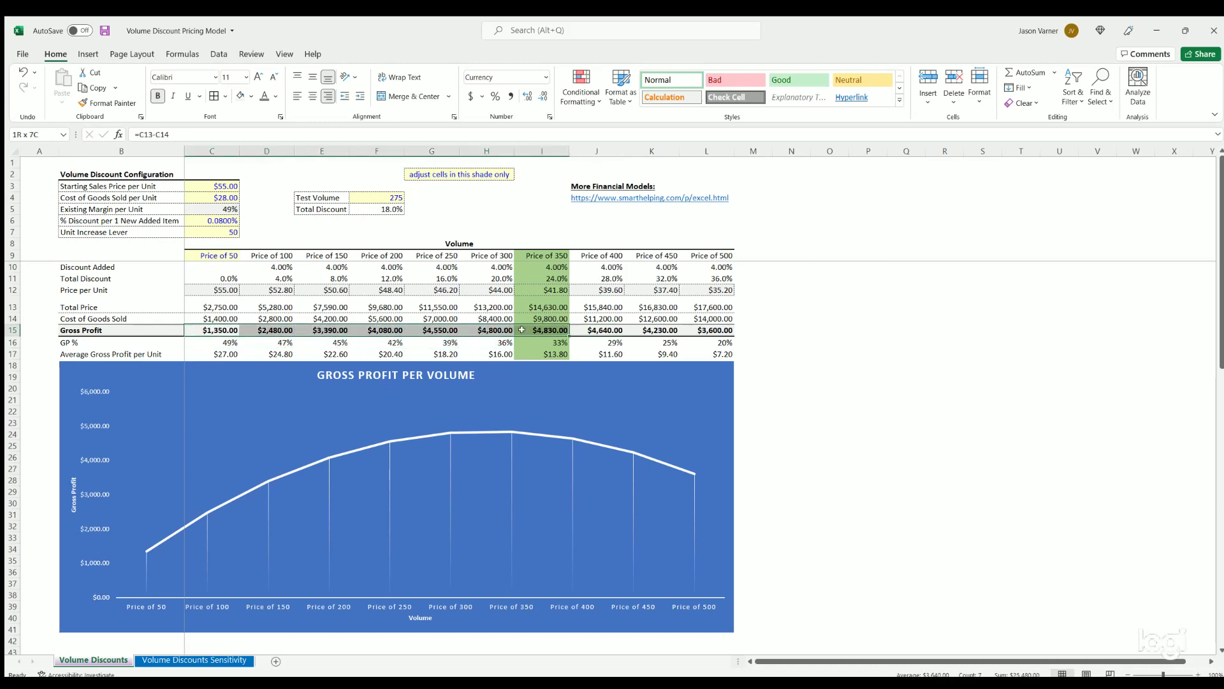
click(224, 328)
click(274, 328)
click(321, 327)
click(376, 328)
click(432, 329)
click(486, 330)
click(542, 330)
click(597, 330)
click(652, 329)
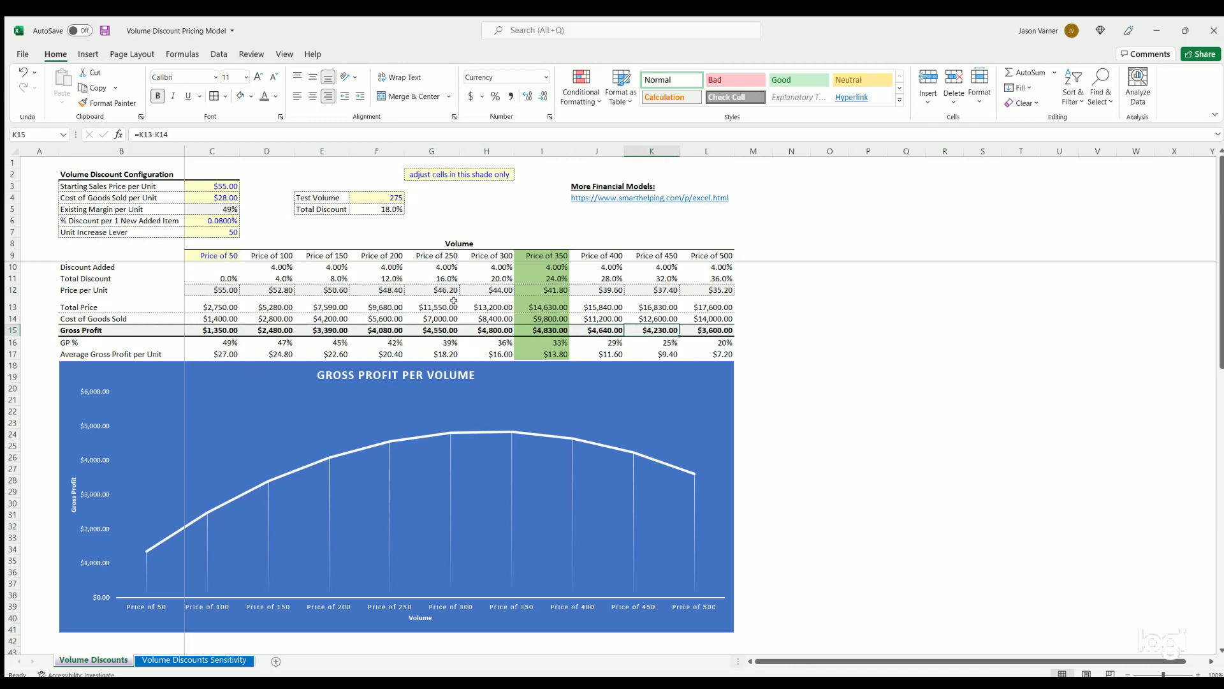
Step: Examine the Test Volume input and its Total Discount formula, along with the 350-unit tier's total discount
drag(381, 198, 338, 208)
click(380, 207)
click(375, 196)
click(378, 207)
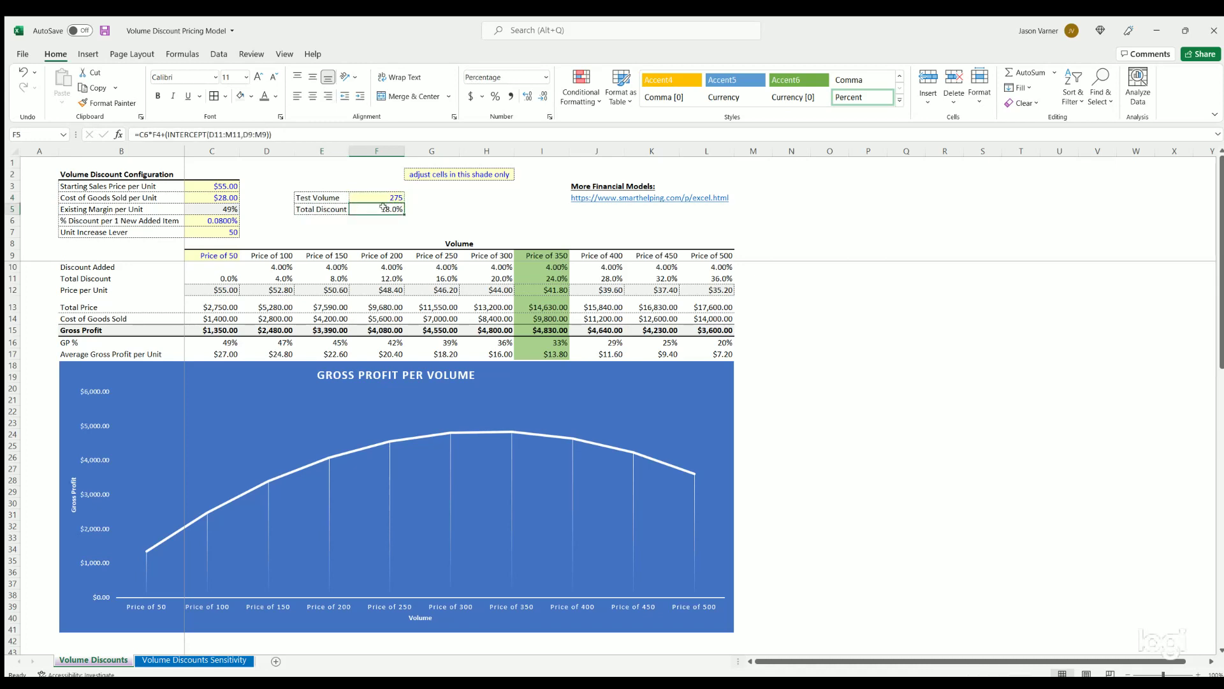
click(541, 277)
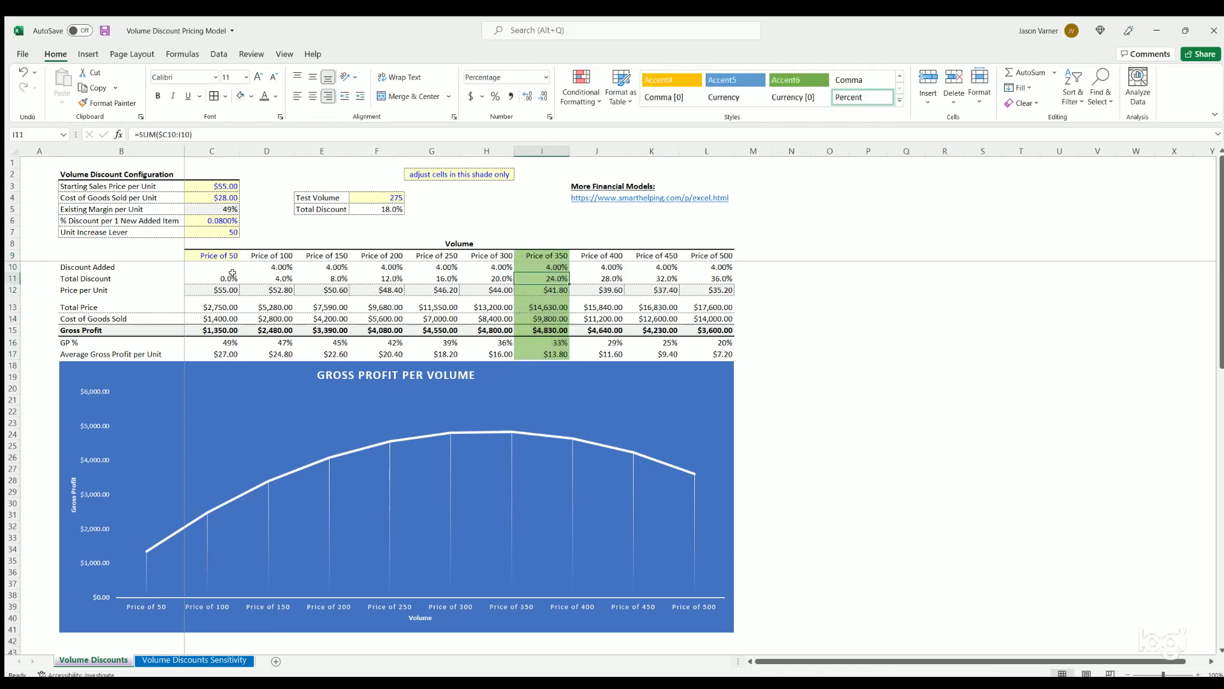
Step: Set the % Discount per 1 New Added Item to 0.05%
click(209, 218)
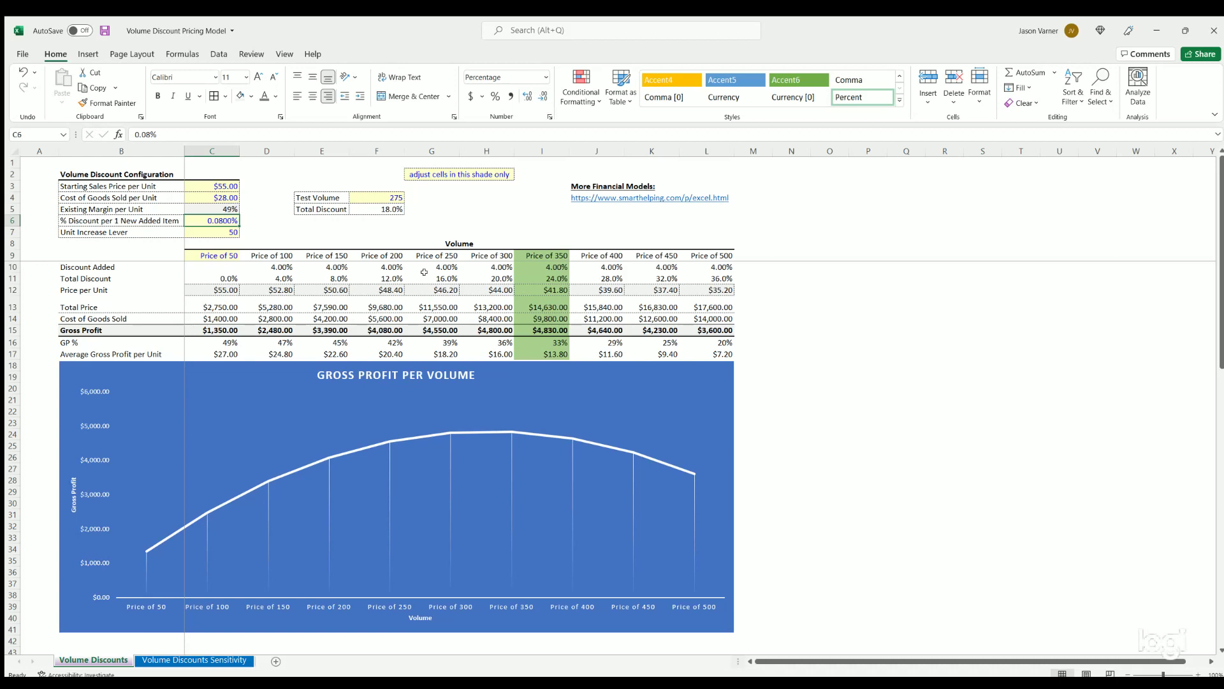
text(0.05)
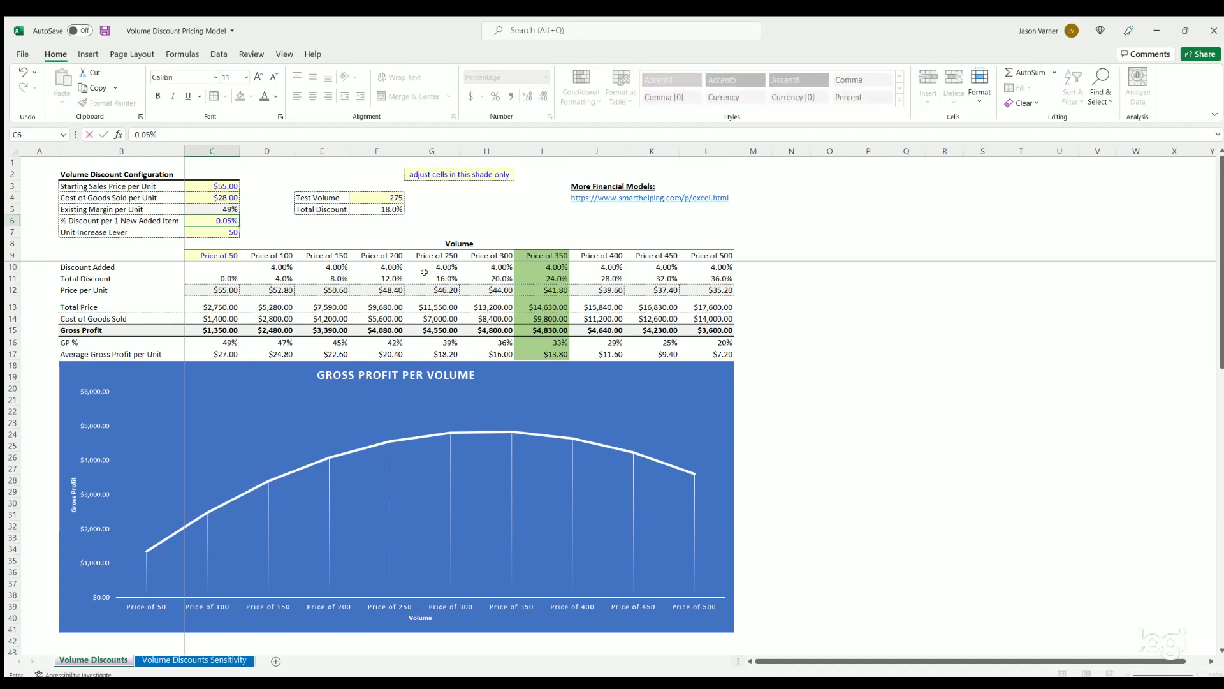
key(Return)
key(Up)
key(Up)
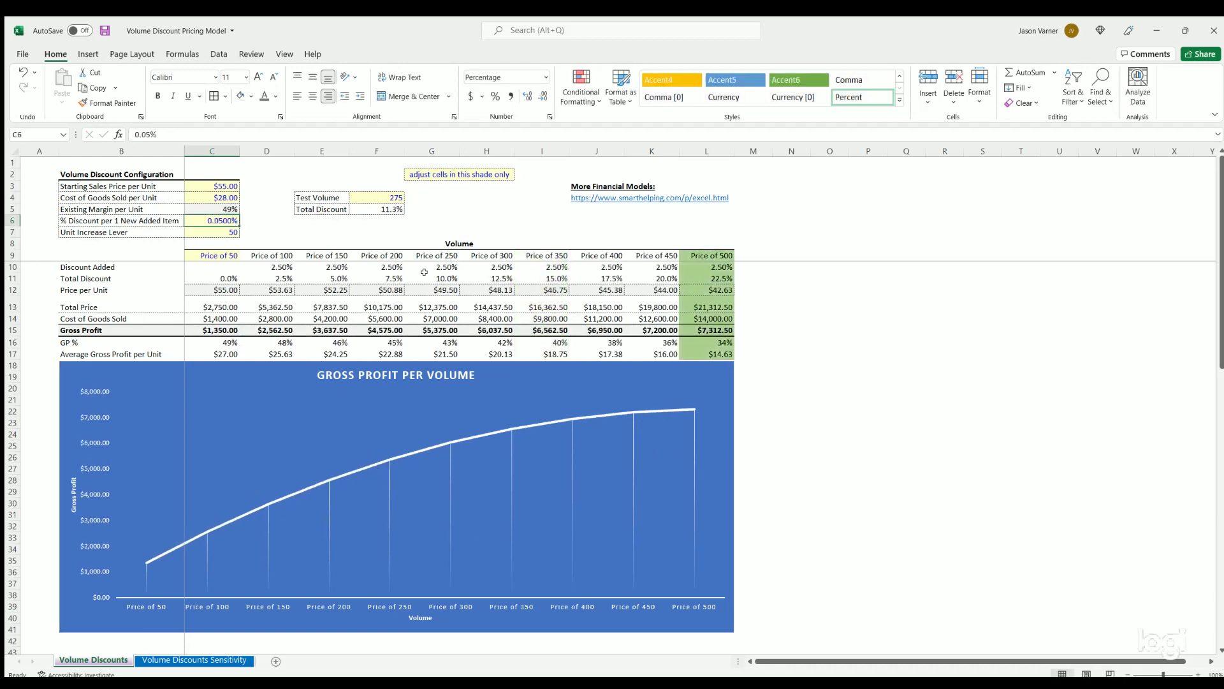
Step: Set the Unit Increase Lever to 1 and the first volume tier in row 9 to 1 unit
key(Down)
key(Down)
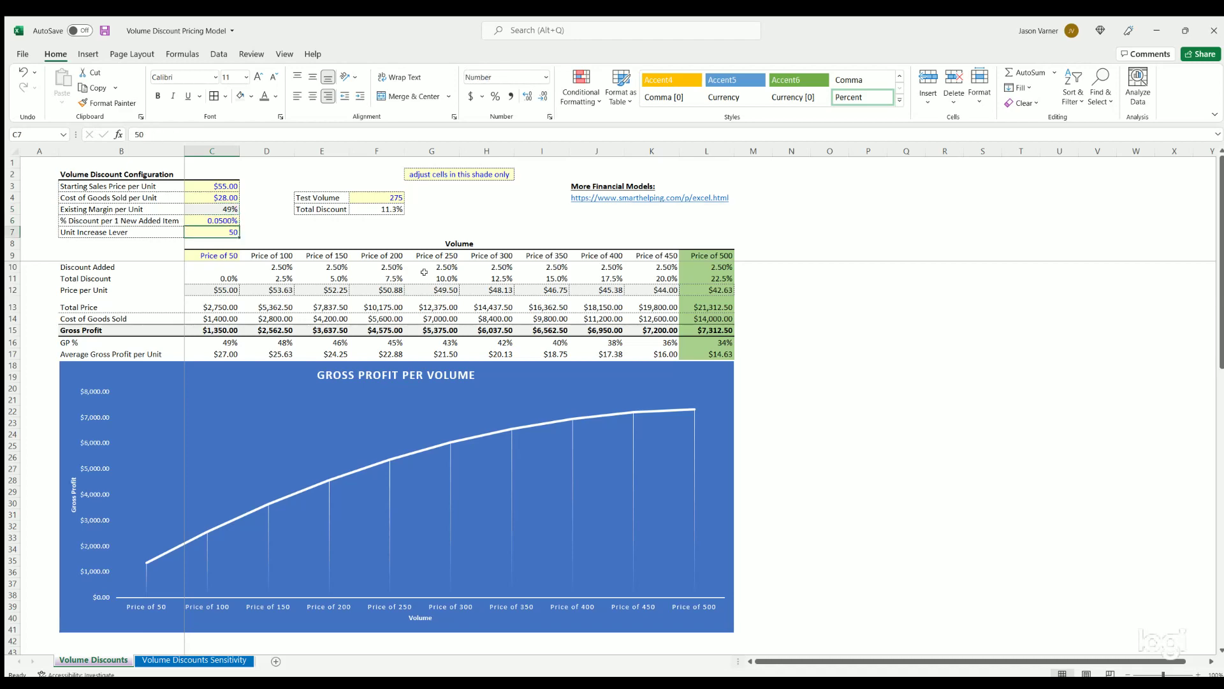
text(1)
key(Return)
key(Down)
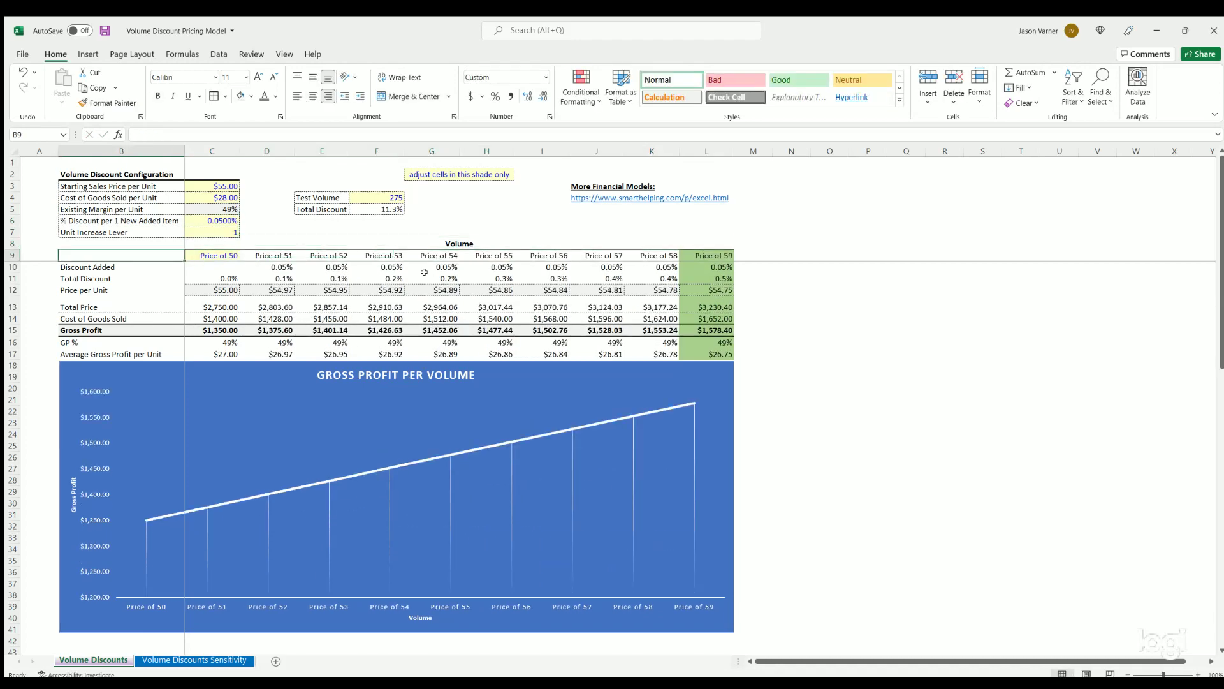
text(1)
key(Return)
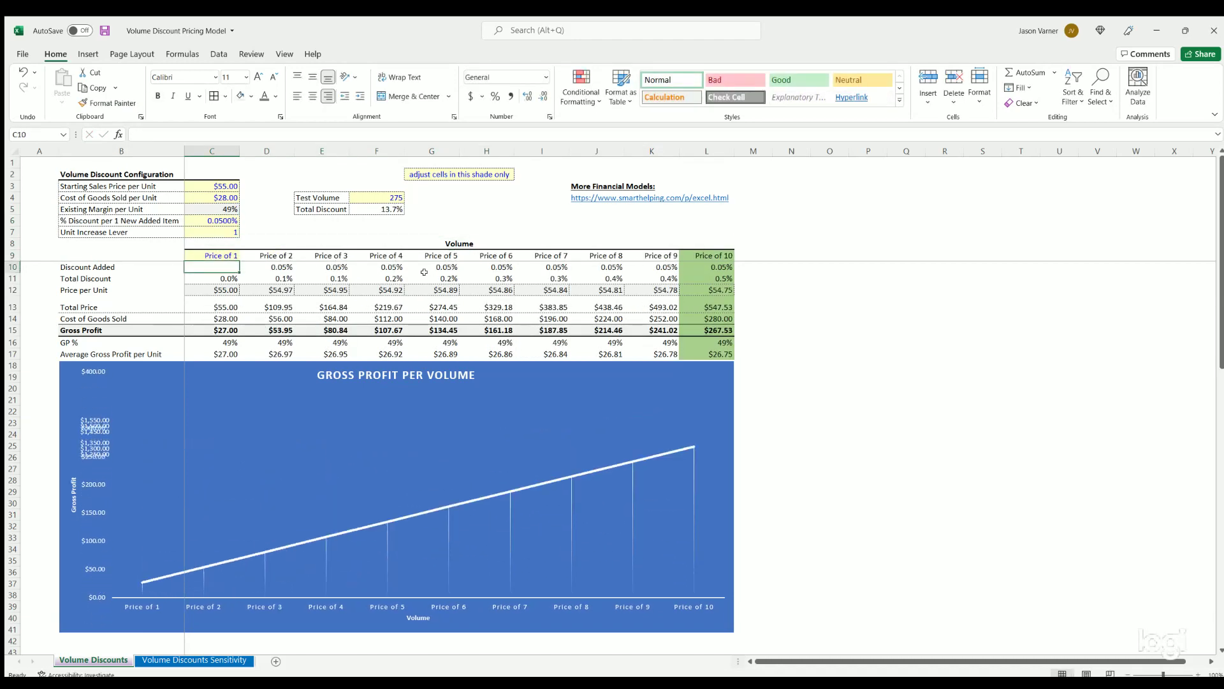
Step: Set the % Discount per 1 New Added Item to 5%
key(Up)
key(Up)
key(Up)
key(Up)
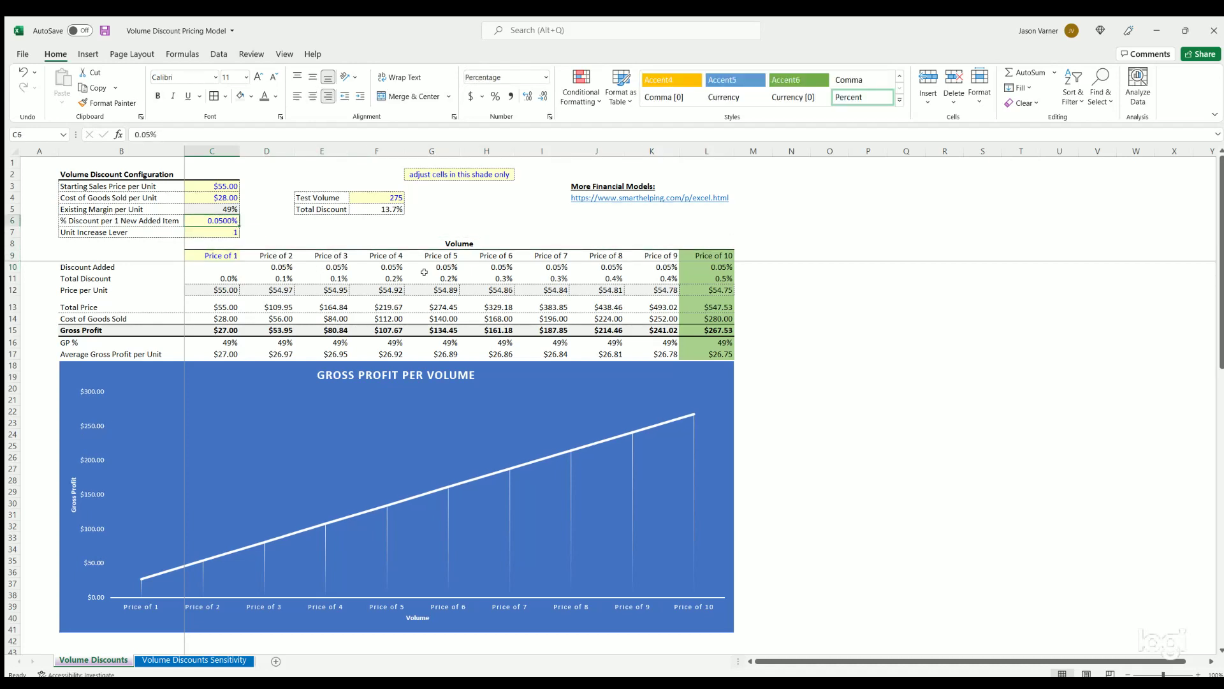
text(5)
key(Return)
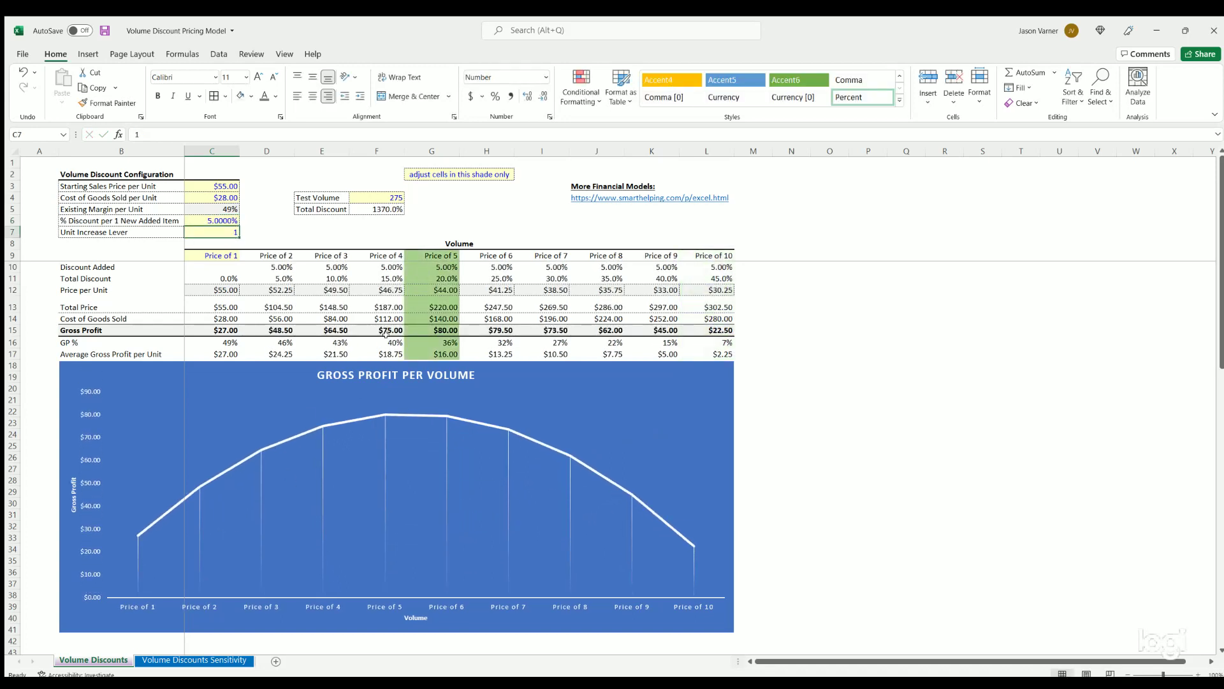
Step: Compare the 5-unit tier's volume, total discount and gross profit with the 6-unit tier's volume and gross profit
click(436, 254)
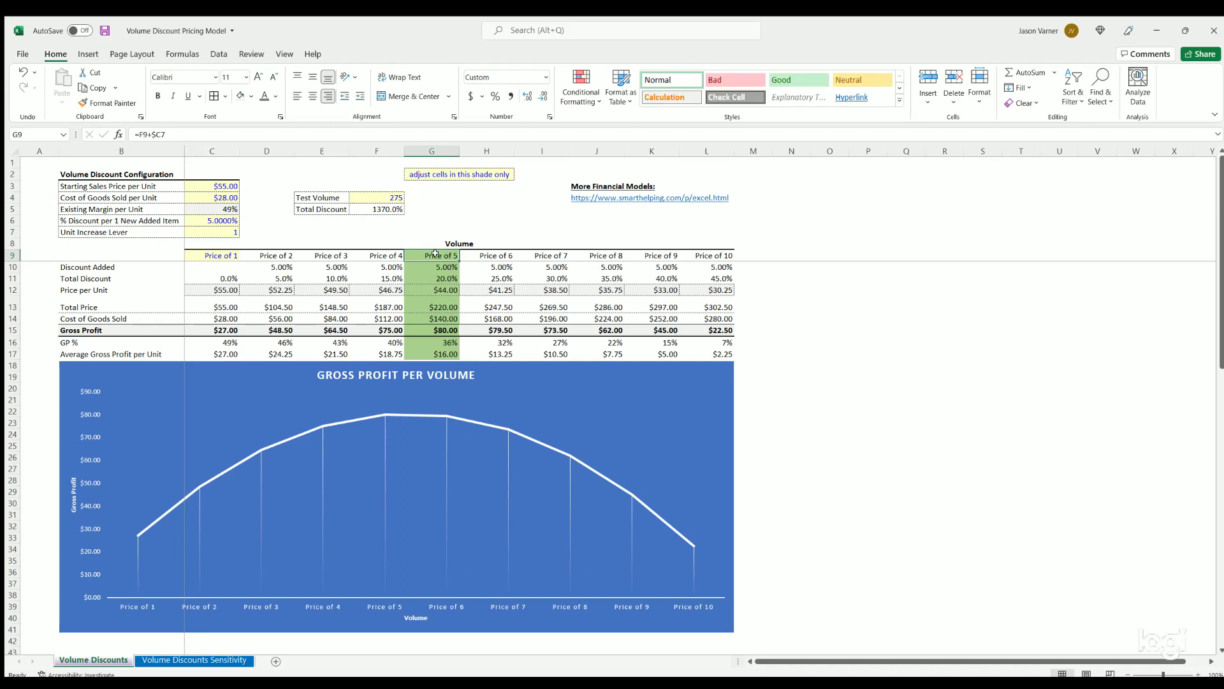
click(443, 273)
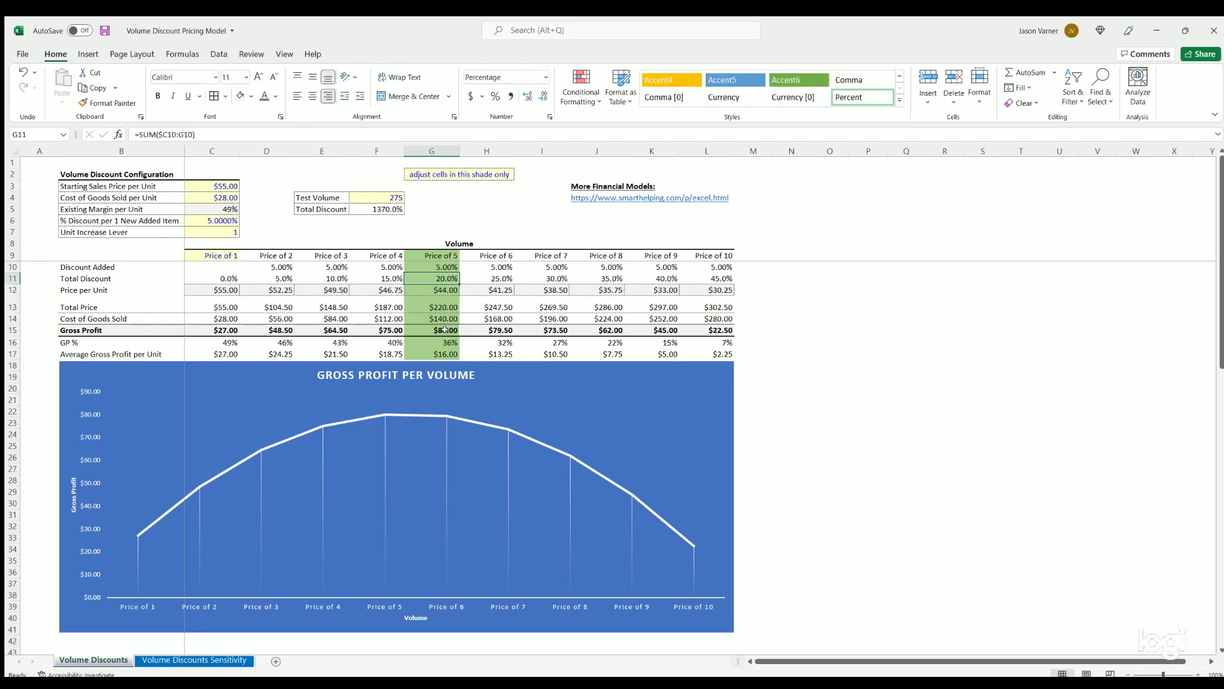
click(512, 332)
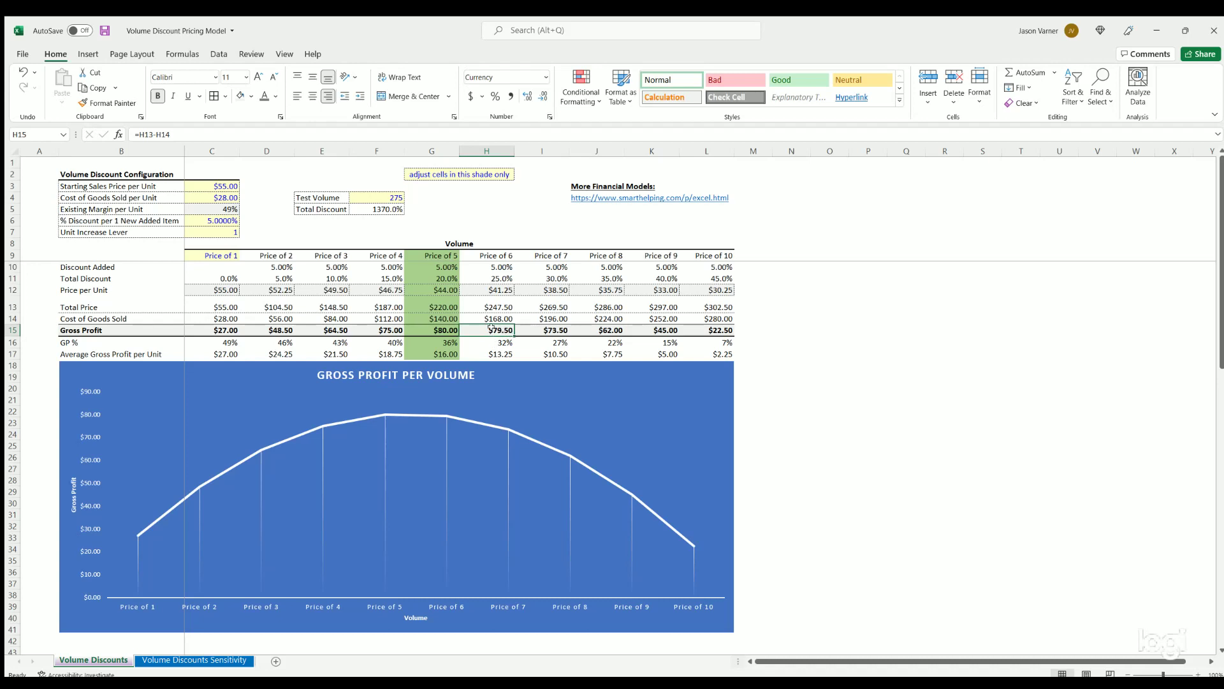
click(496, 253)
click(501, 327)
click(440, 254)
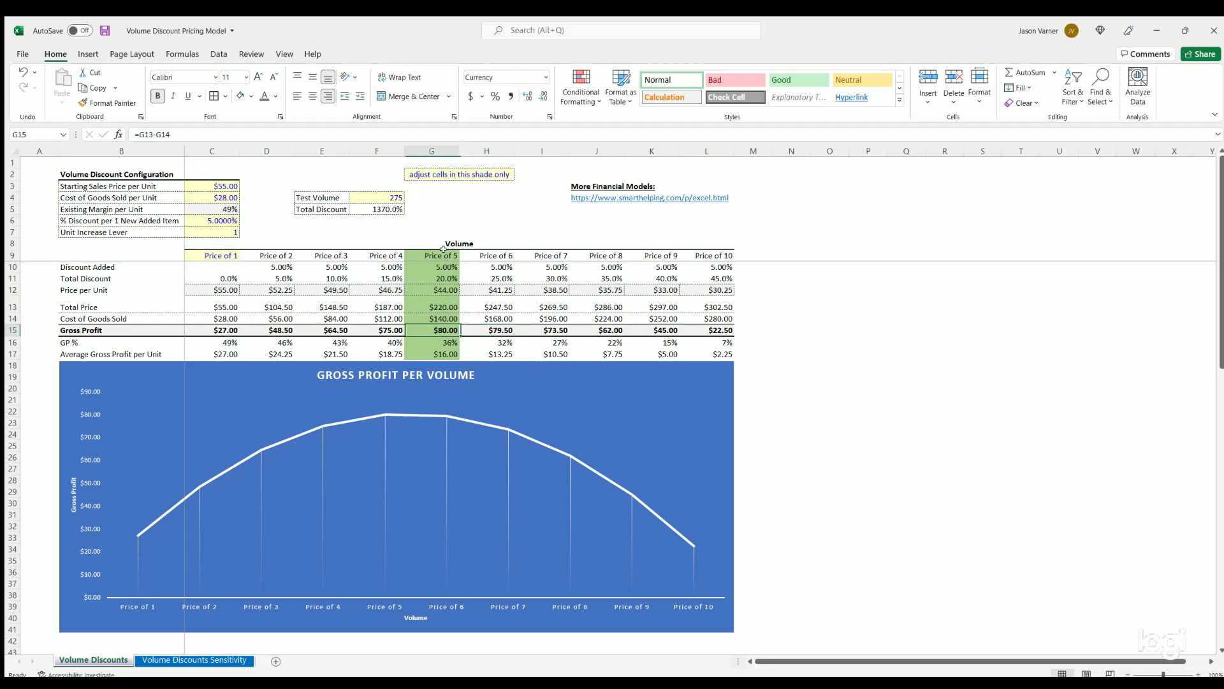
click(435, 327)
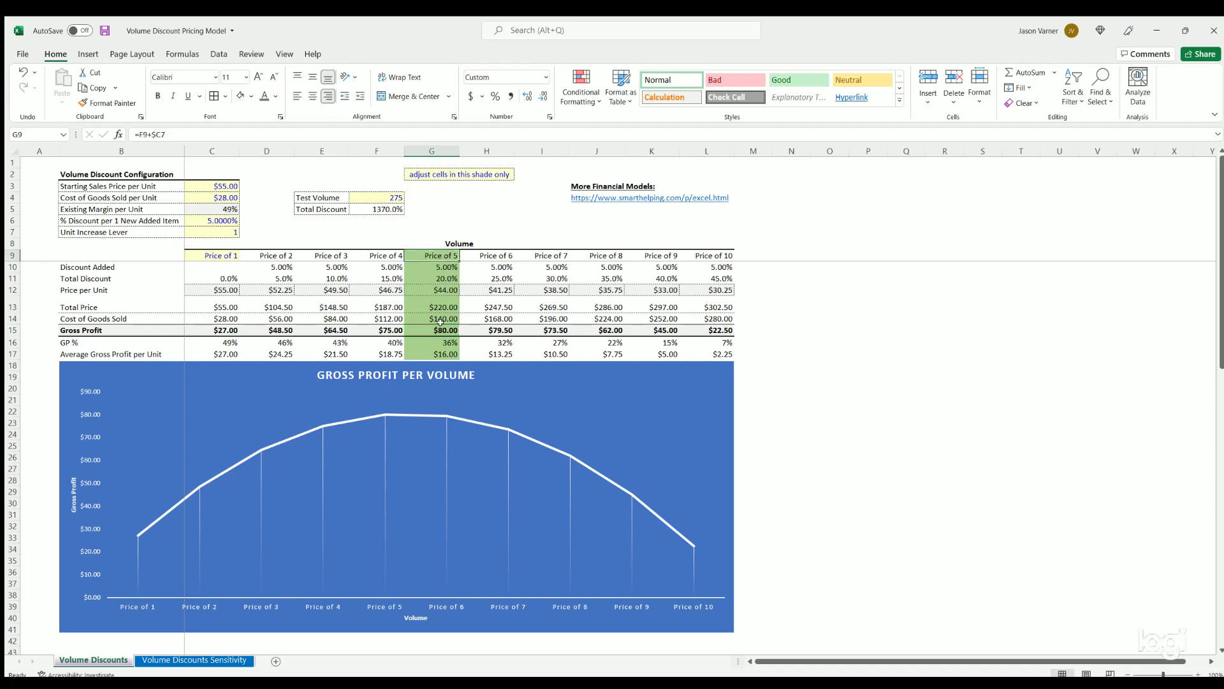
Step: Review the Gross Profit of the tiers from 6 to 10 units and compare it with the 5-unit tier
click(497, 328)
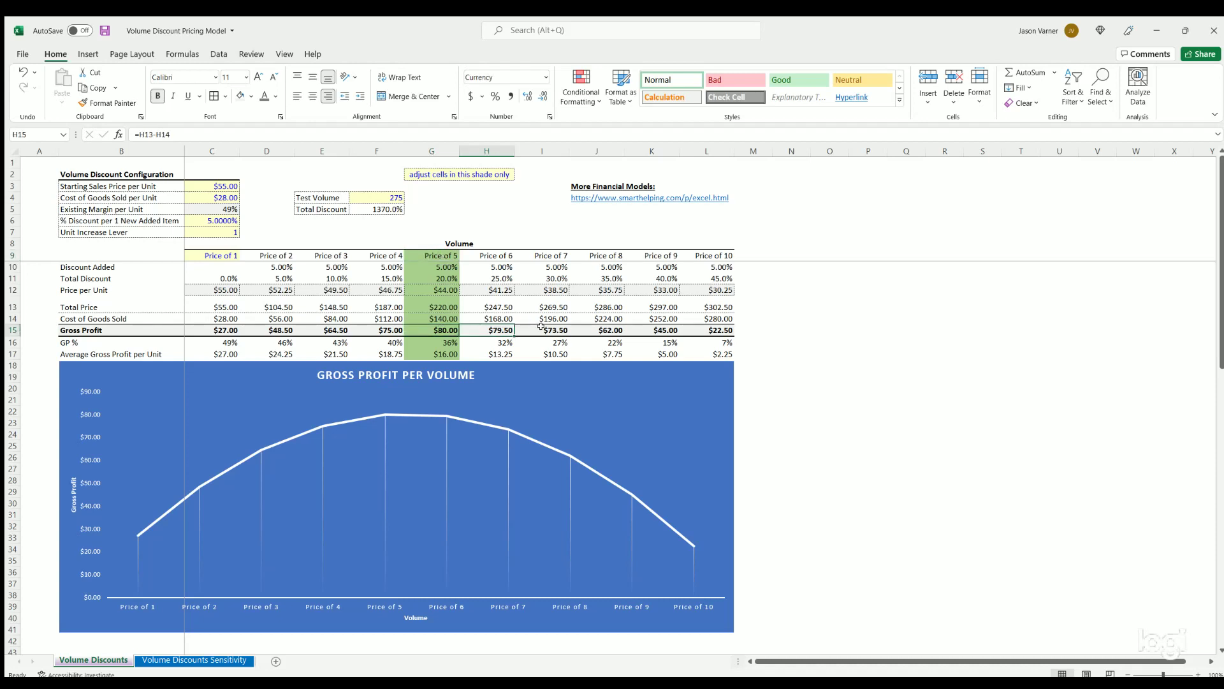
key(Right)
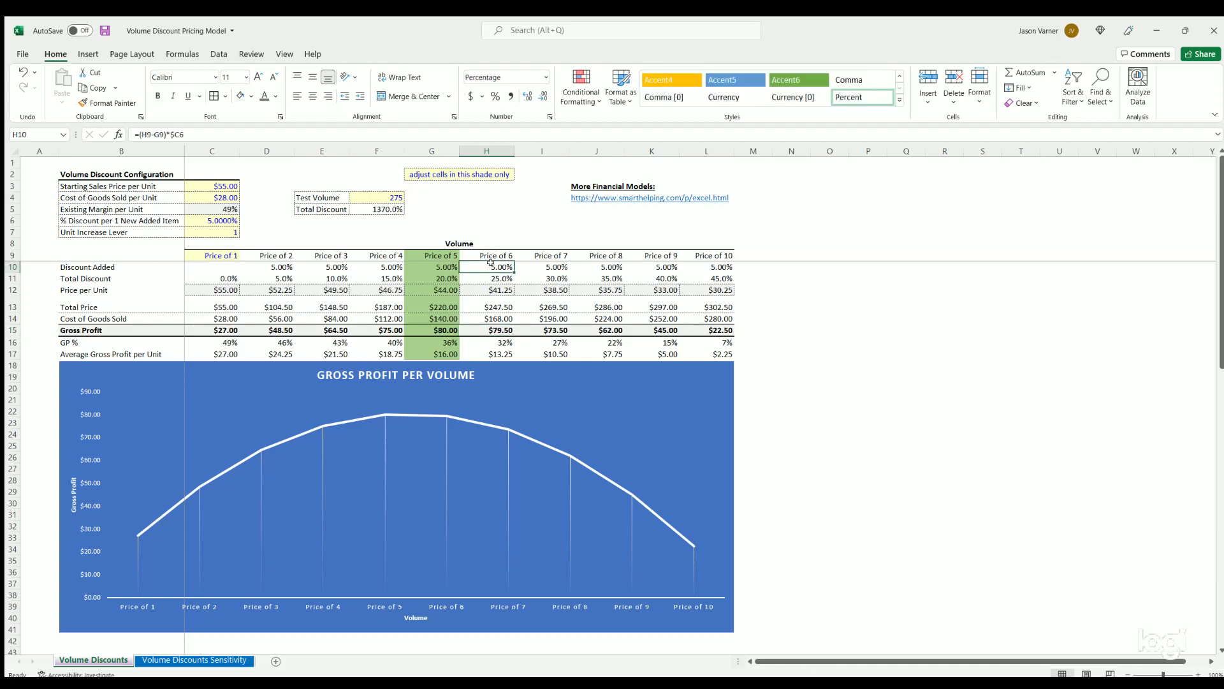
key(Right)
key(Right)
key(Right)
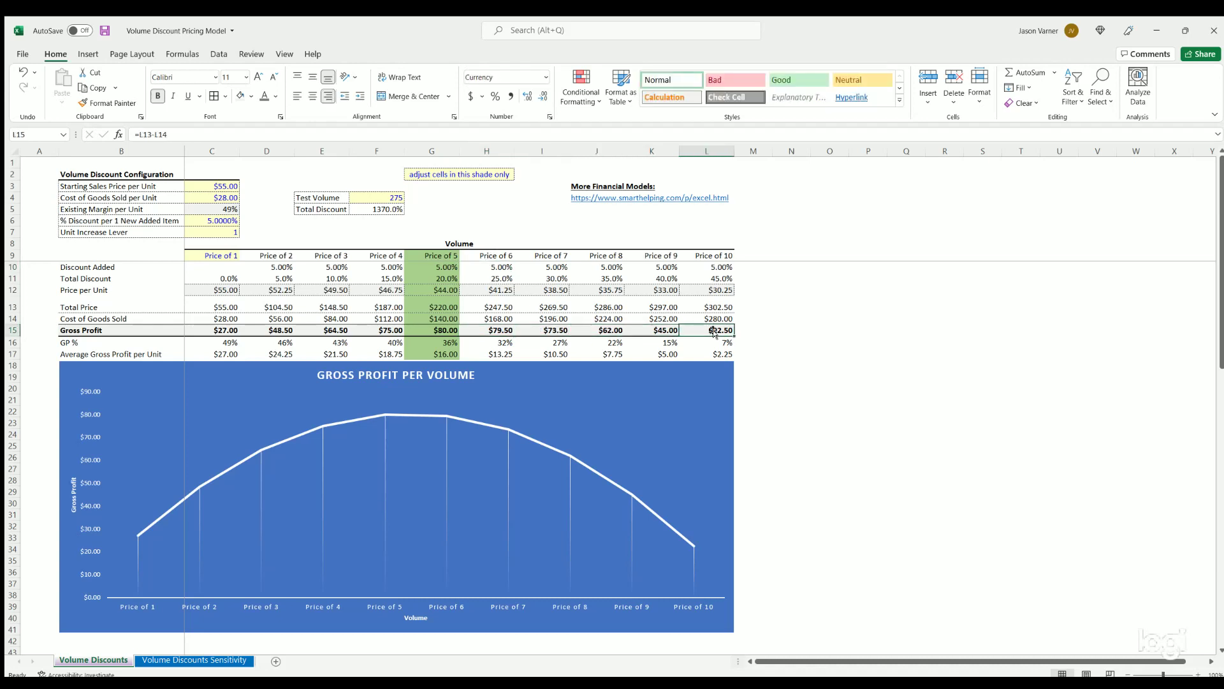
click(438, 327)
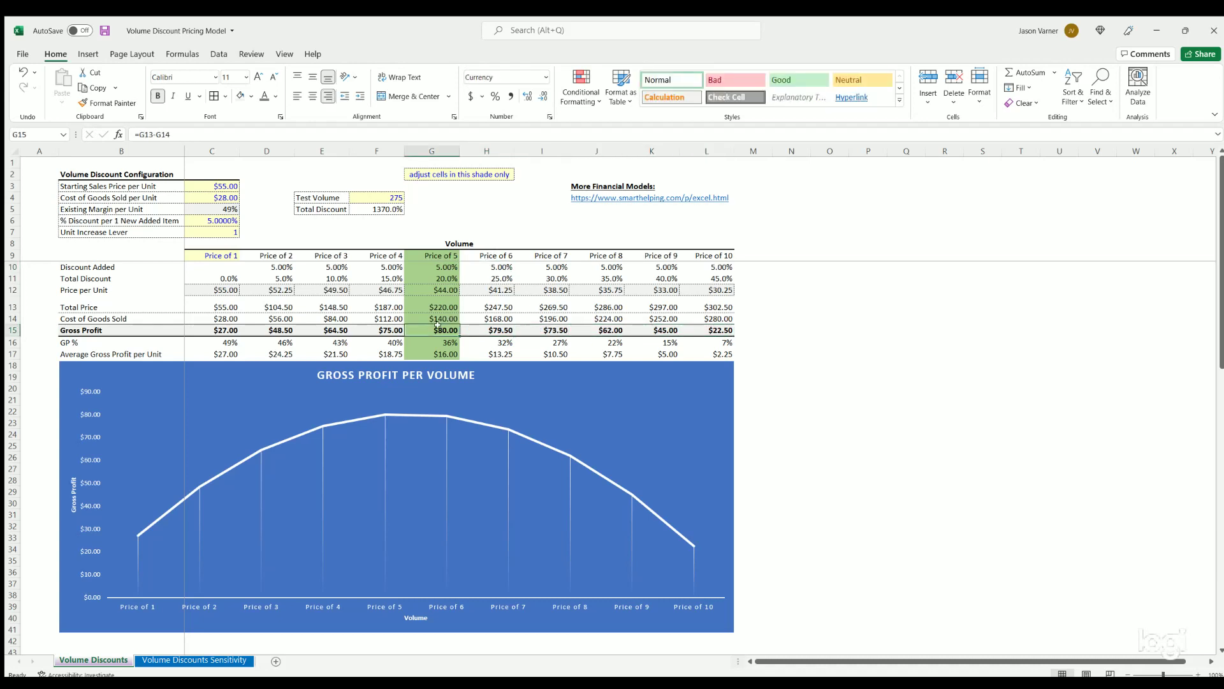
Step: Review the Gross Profit row tier by tier from 1 to 5 units
click(358, 326)
click(216, 327)
click(283, 328)
click(333, 326)
click(379, 326)
click(434, 328)
Step: Examine the Period Analysis section and its Expected Unit Sales input, and return to the volume pricing table
scroll(630, 444, down, 11)
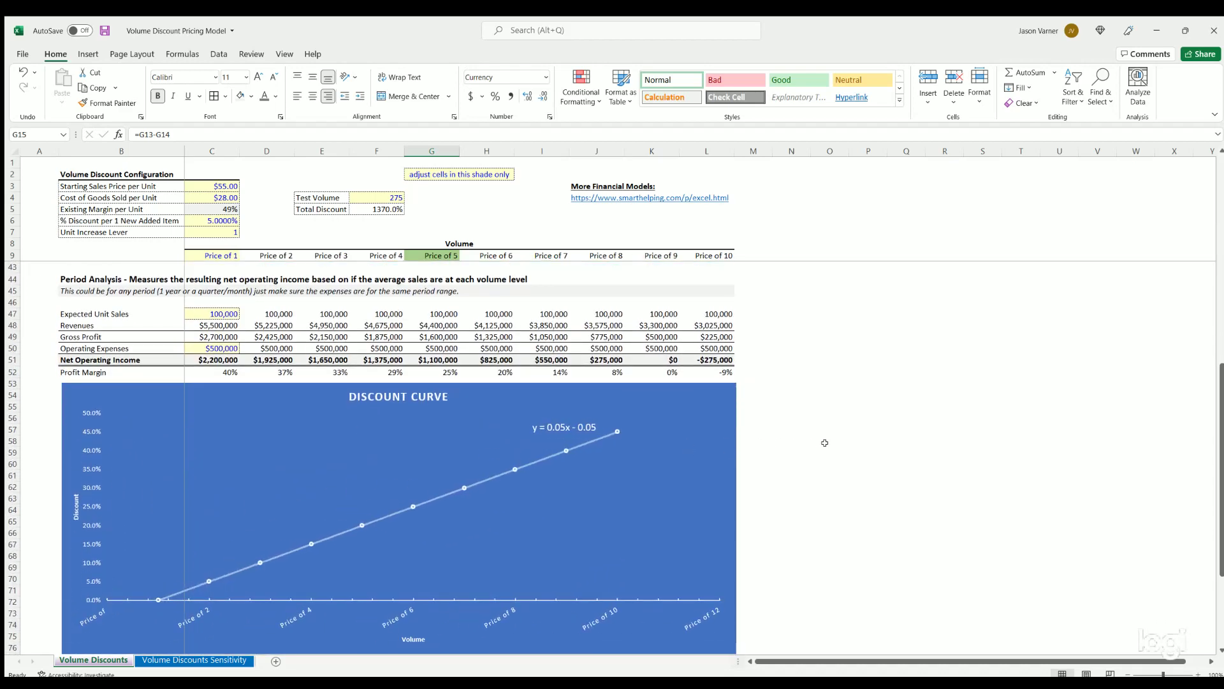
click(215, 313)
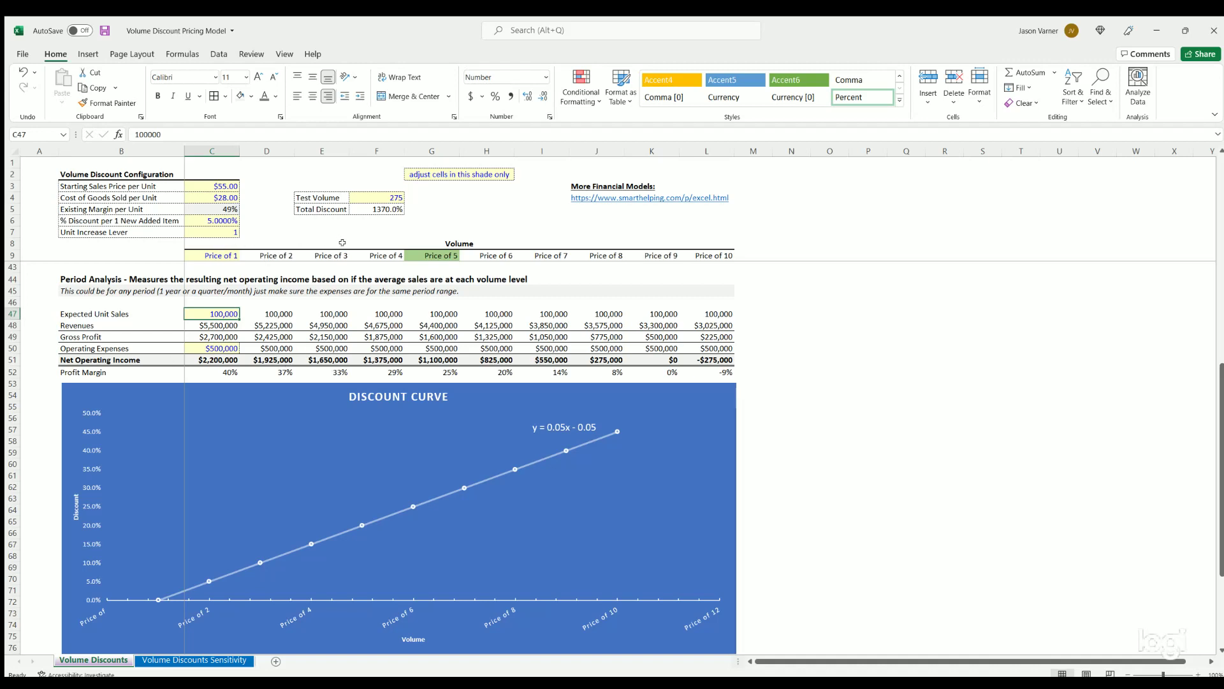
scroll(470, 343, up, 11)
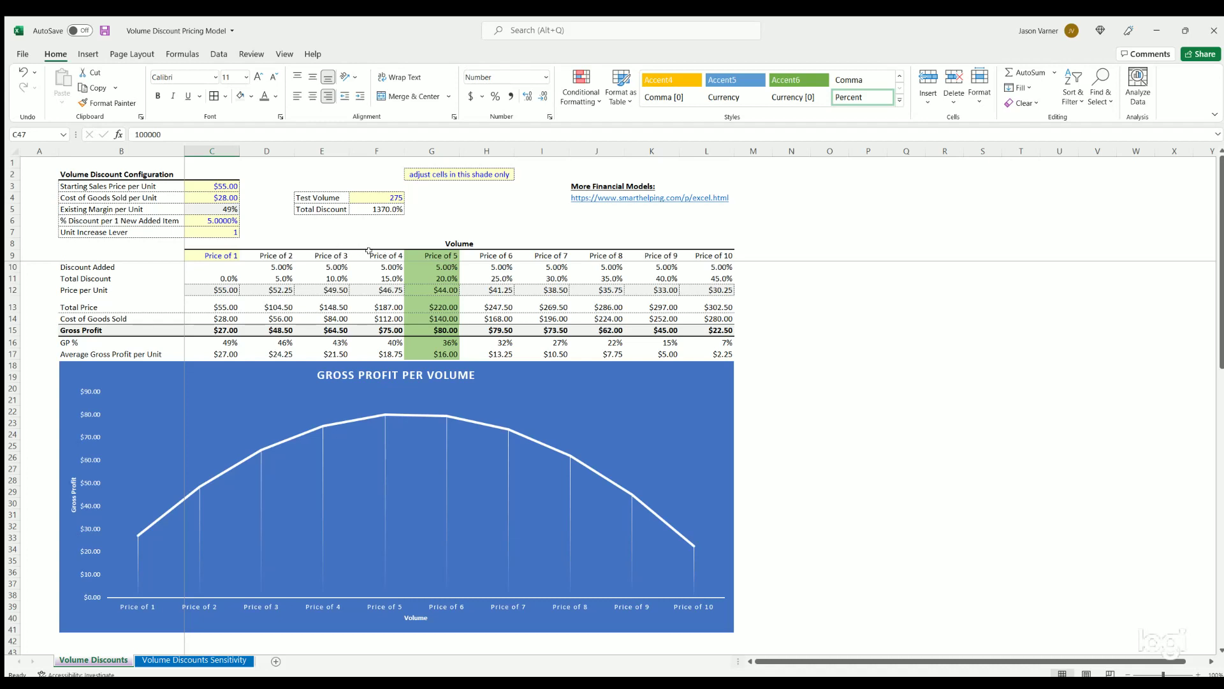
Step: Compare the Gross Profit and Total Discount of the 3-unit tier with those of the 4-unit tier
click(338, 319)
click(358, 328)
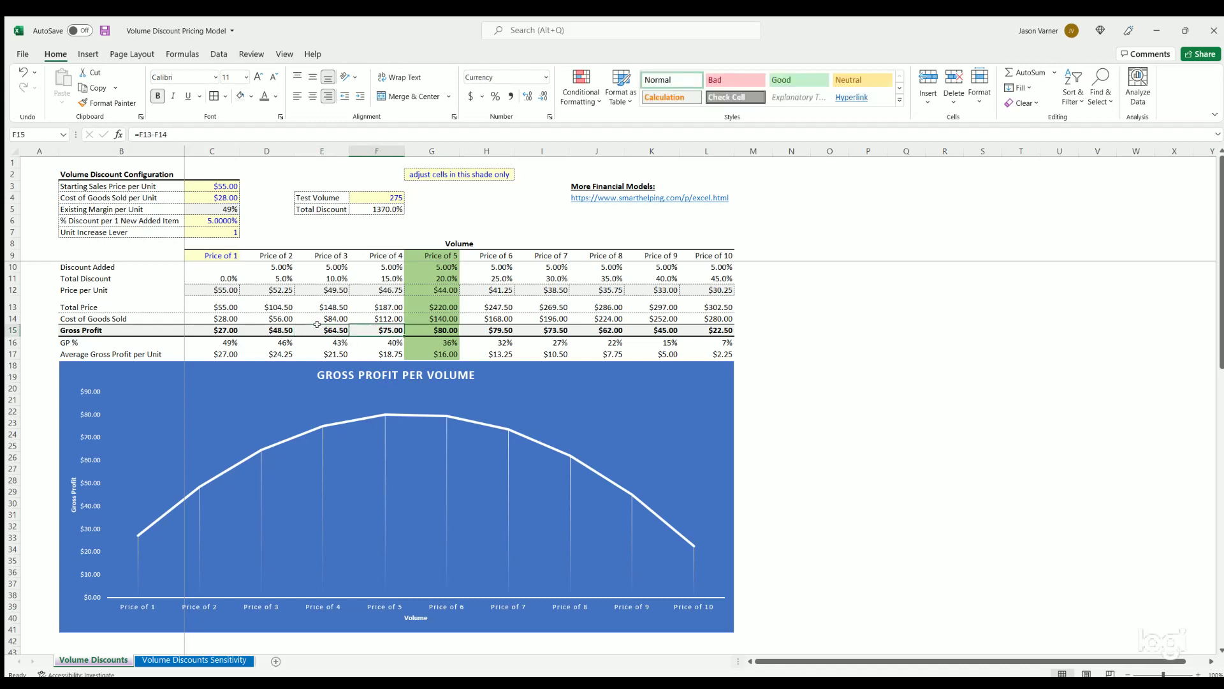
click(335, 277)
click(363, 277)
click(338, 277)
click(367, 277)
click(338, 277)
click(364, 278)
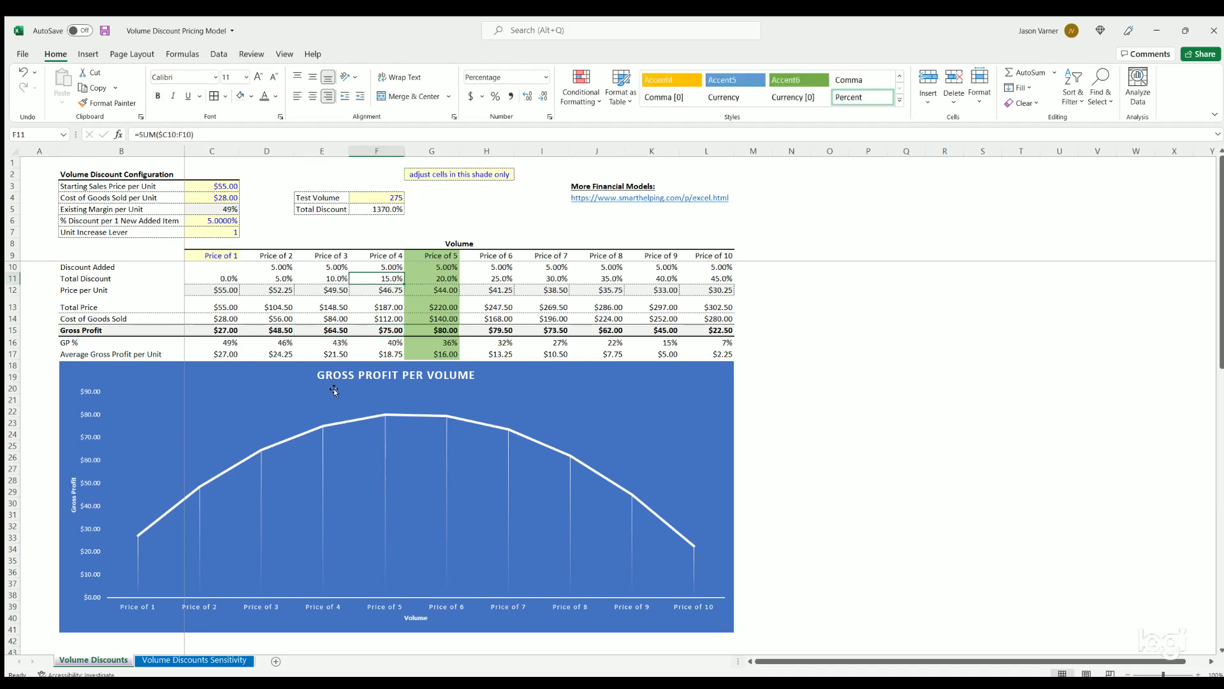
Step: Examine the Period Analysis rows from Expected Unit Sales and Revenues through Operating Expenses to Net Operating Income for the 3- and 4-unit tiers
scroll(334, 389, down, 11)
click(328, 313)
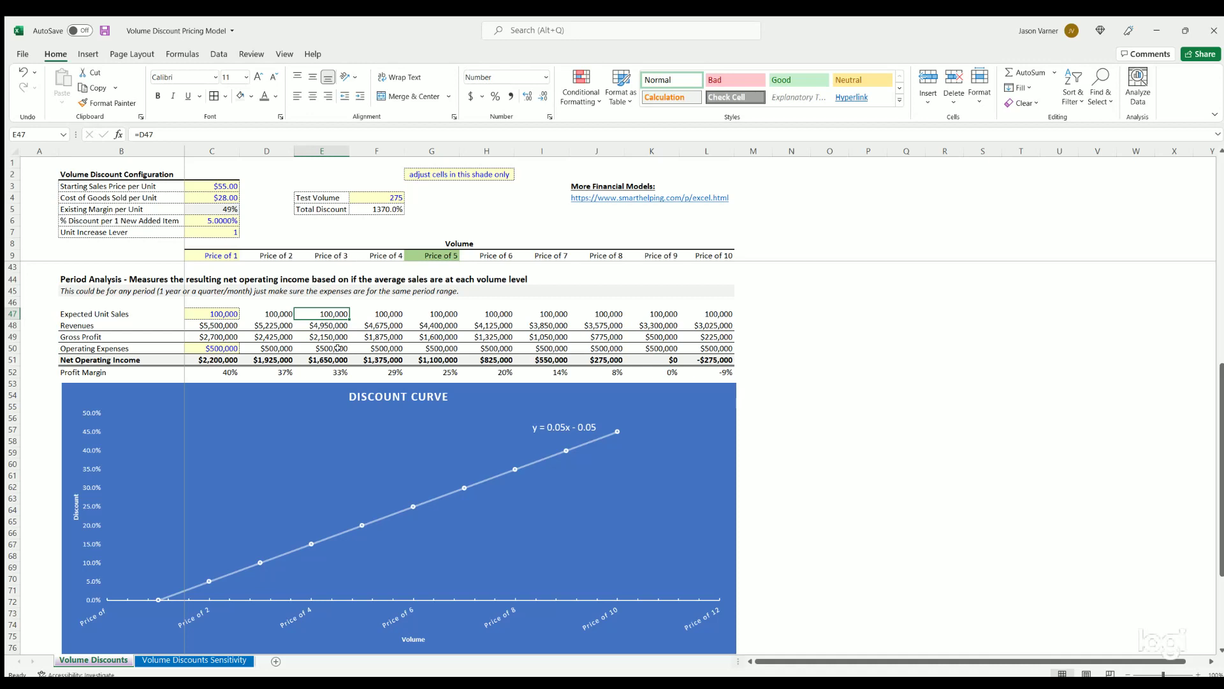
click(336, 323)
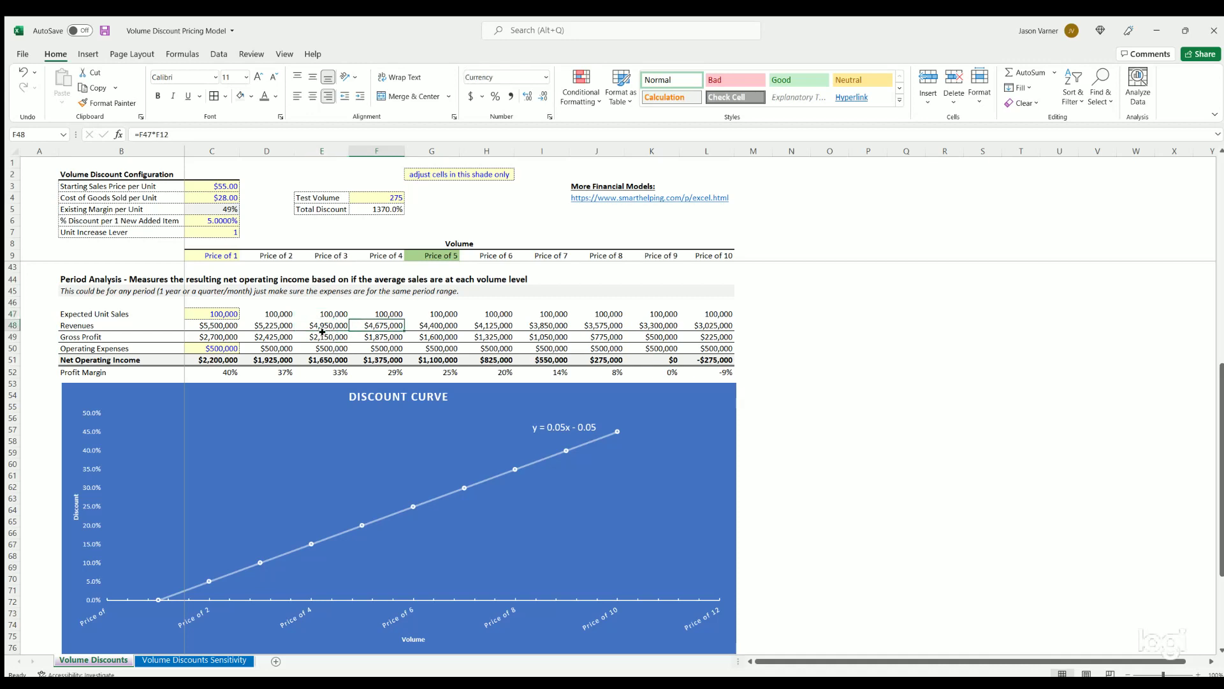
click(374, 333)
click(330, 345)
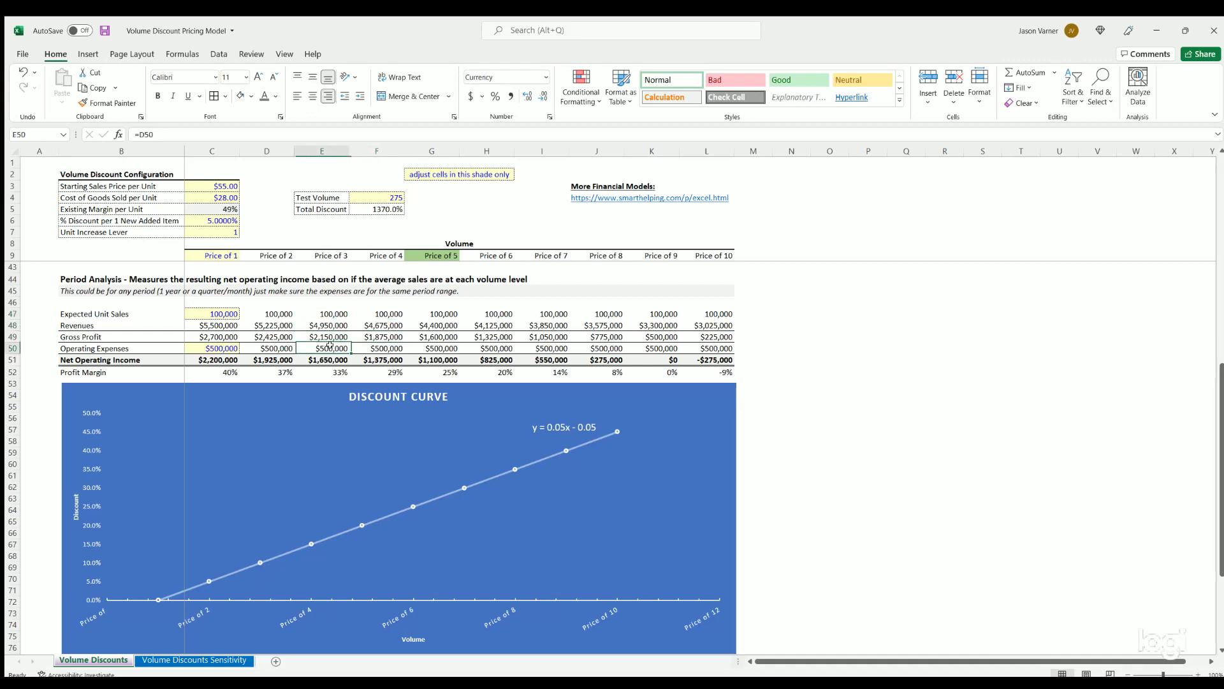
click(208, 345)
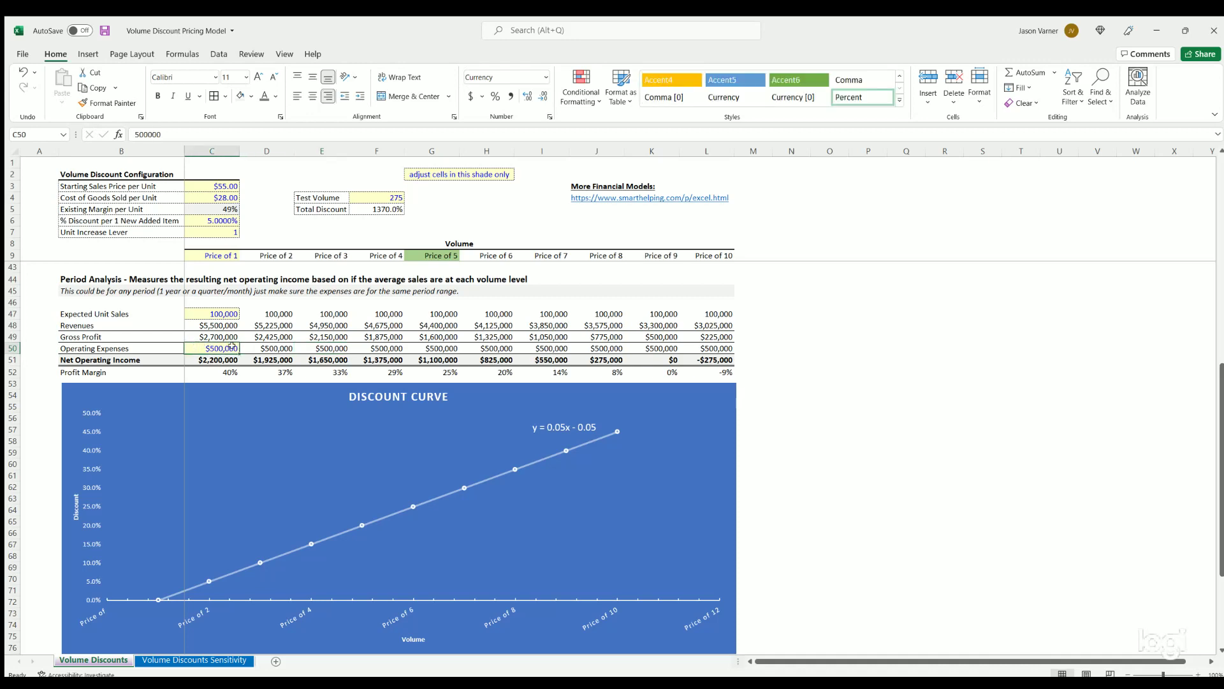
click(368, 356)
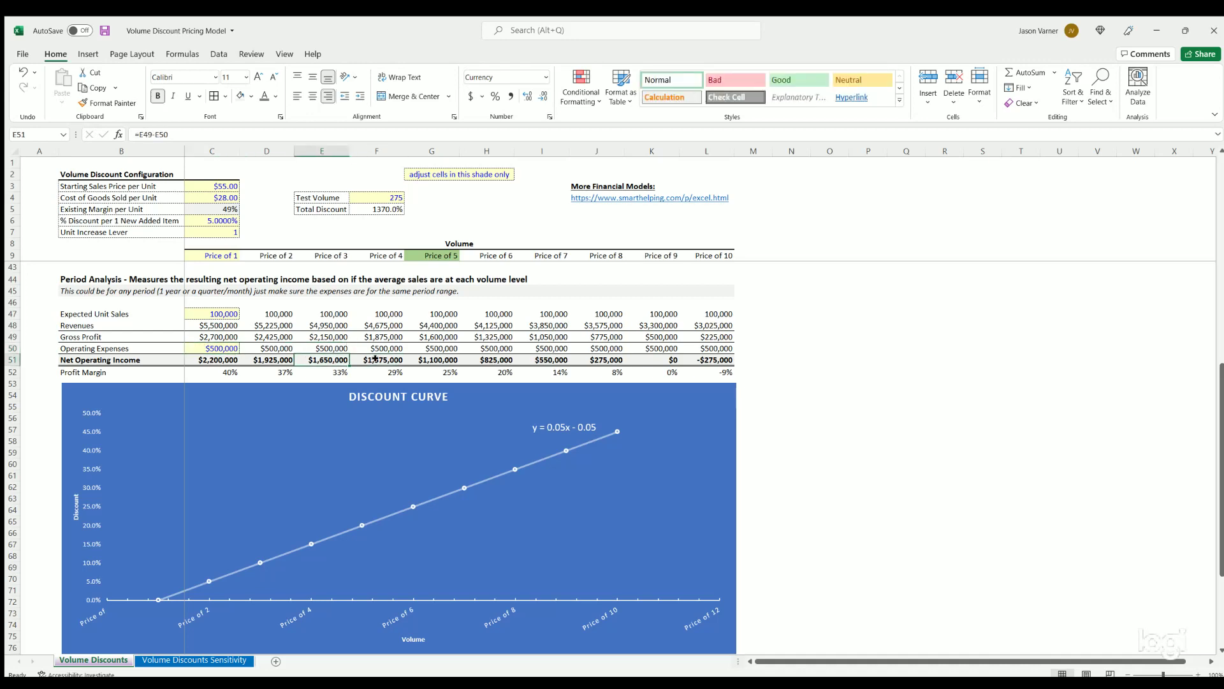
click(338, 359)
Step: Check the Expected Unit Sales and Operating Expenses inputs against Net Operating Income and Profit Margin across the Period Analysis table
click(219, 309)
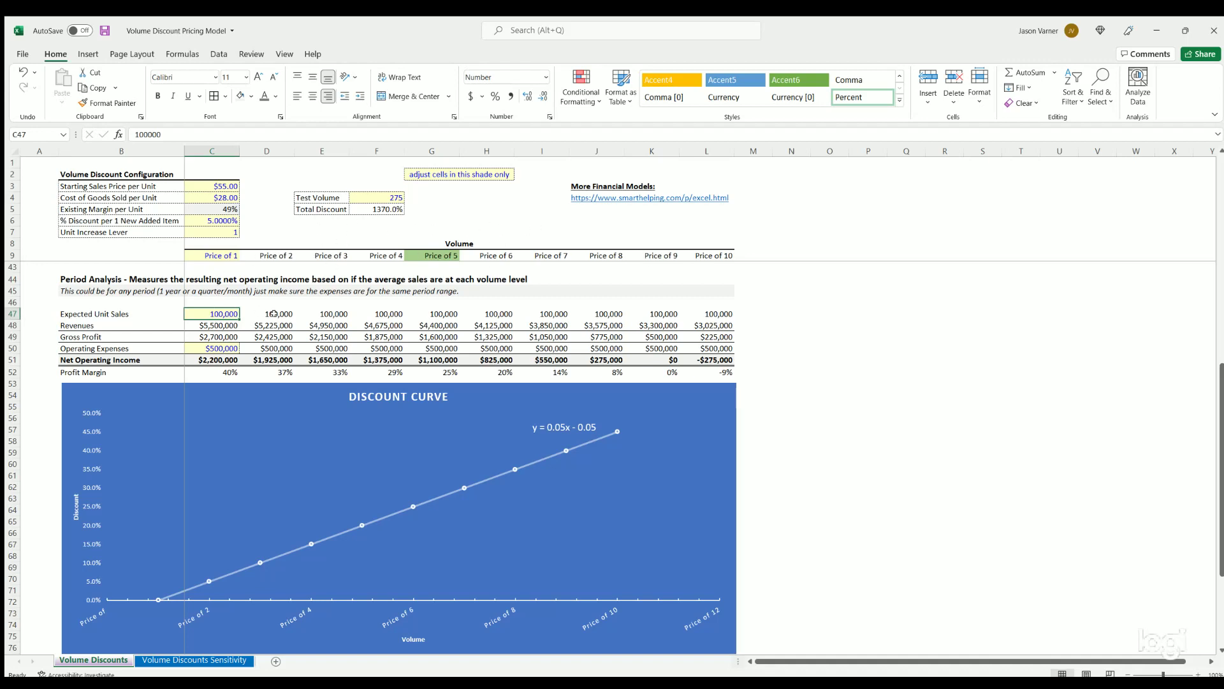
click(224, 343)
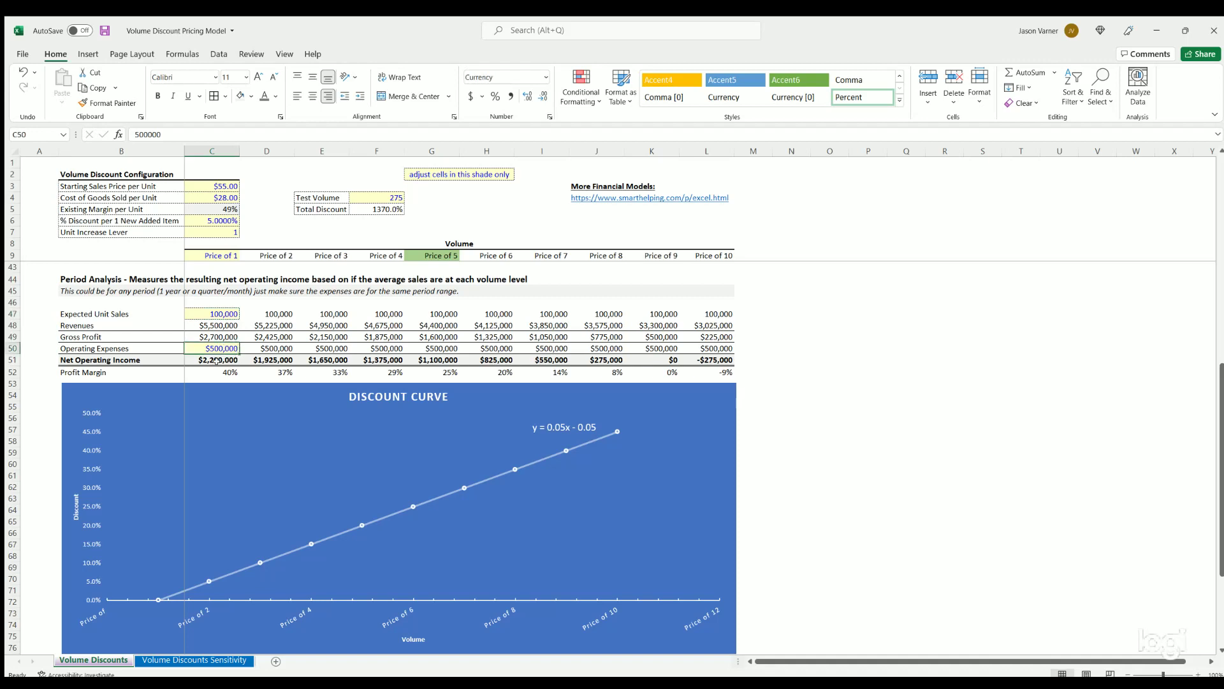
click(324, 358)
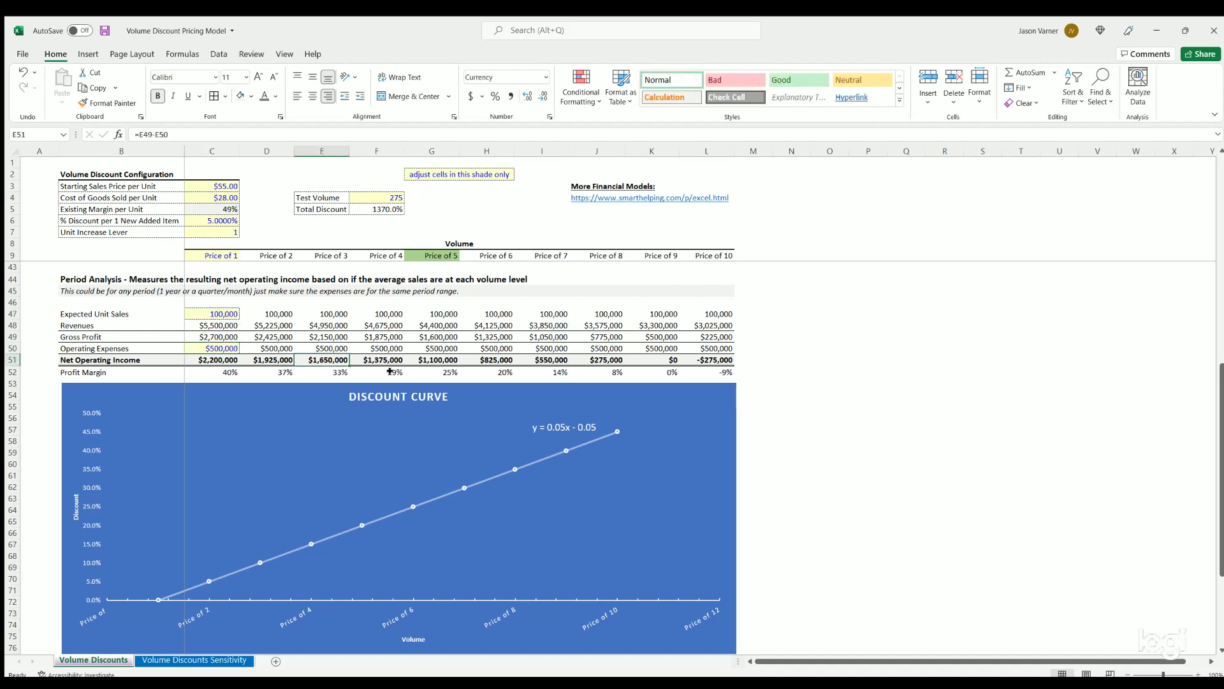
click(390, 371)
drag(722, 370, 125, 312)
click(866, 343)
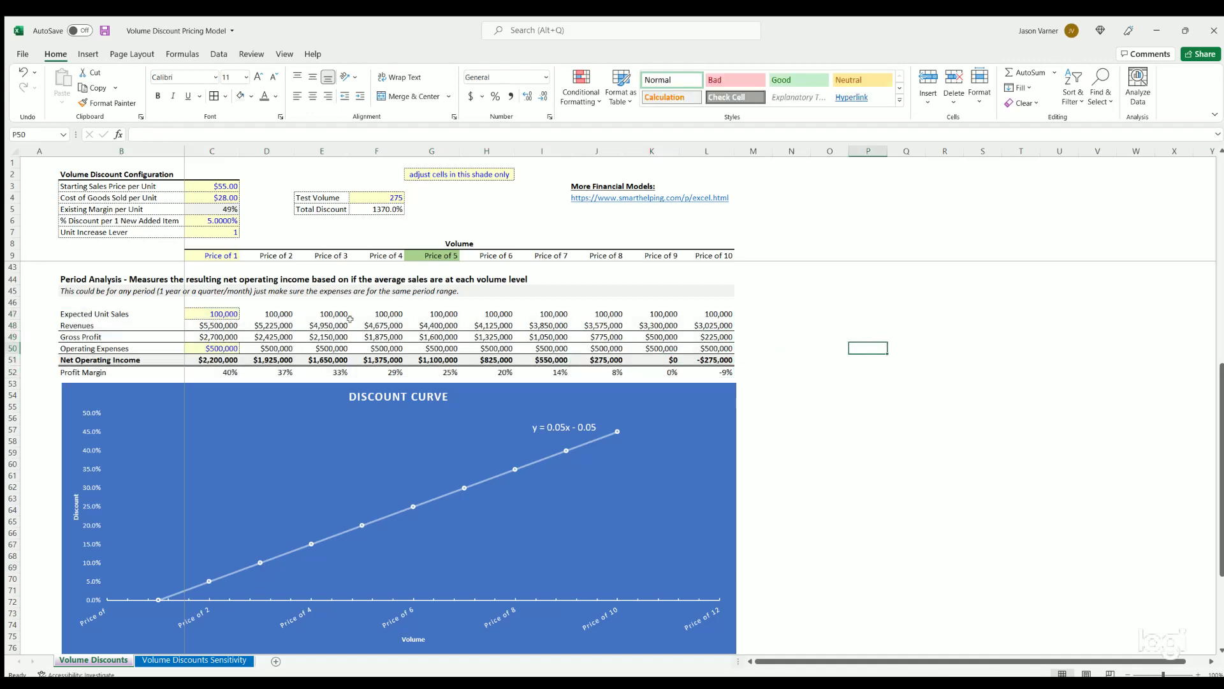
Step: Review Net Operating Income tier by tier from 1 to 5 units in the Period Analysis
click(229, 360)
click(267, 360)
click(322, 359)
click(376, 360)
click(424, 359)
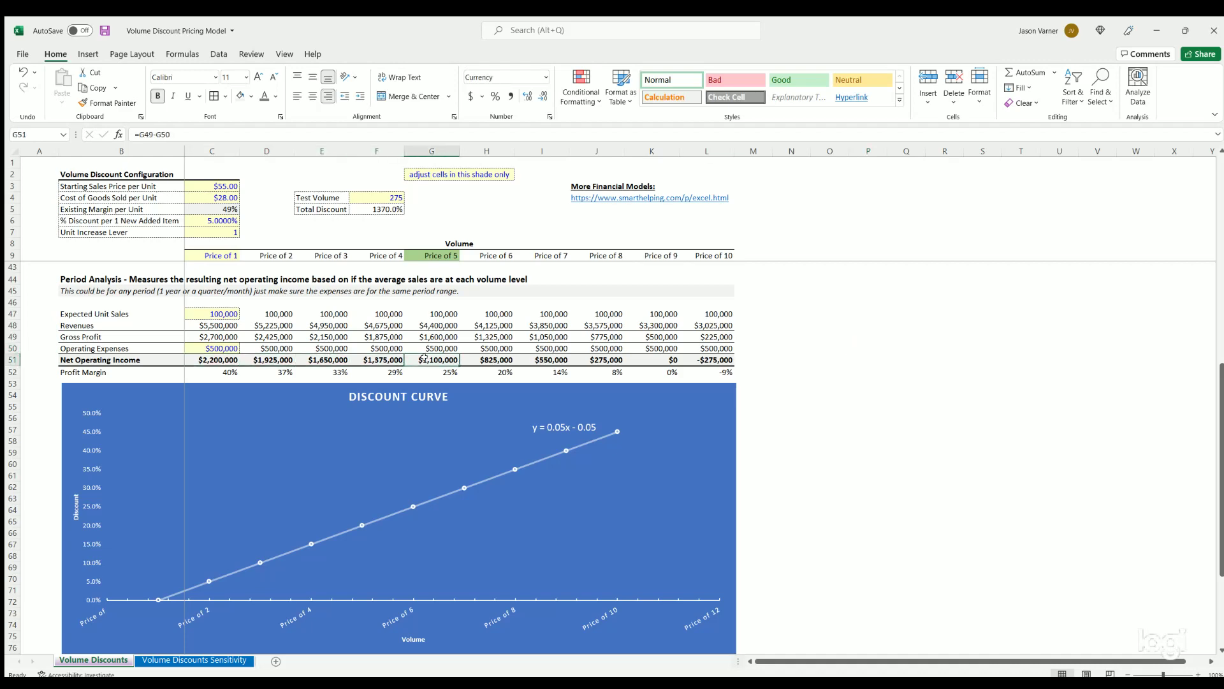
Step: Examine the Discount Curve chart's equation together with the % Discount per 1 New Added Item input and the Total Discount formula
scroll(474, 332, down, 4)
scroll(422, 532, up, 4)
click(203, 219)
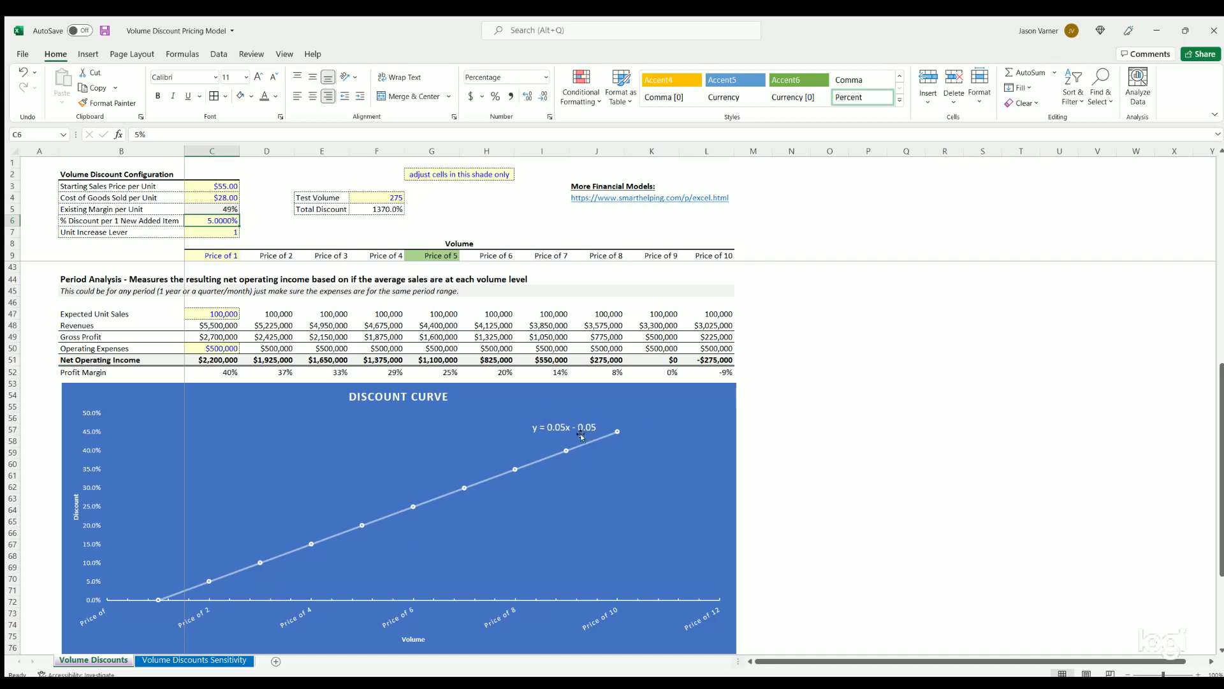
click(386, 209)
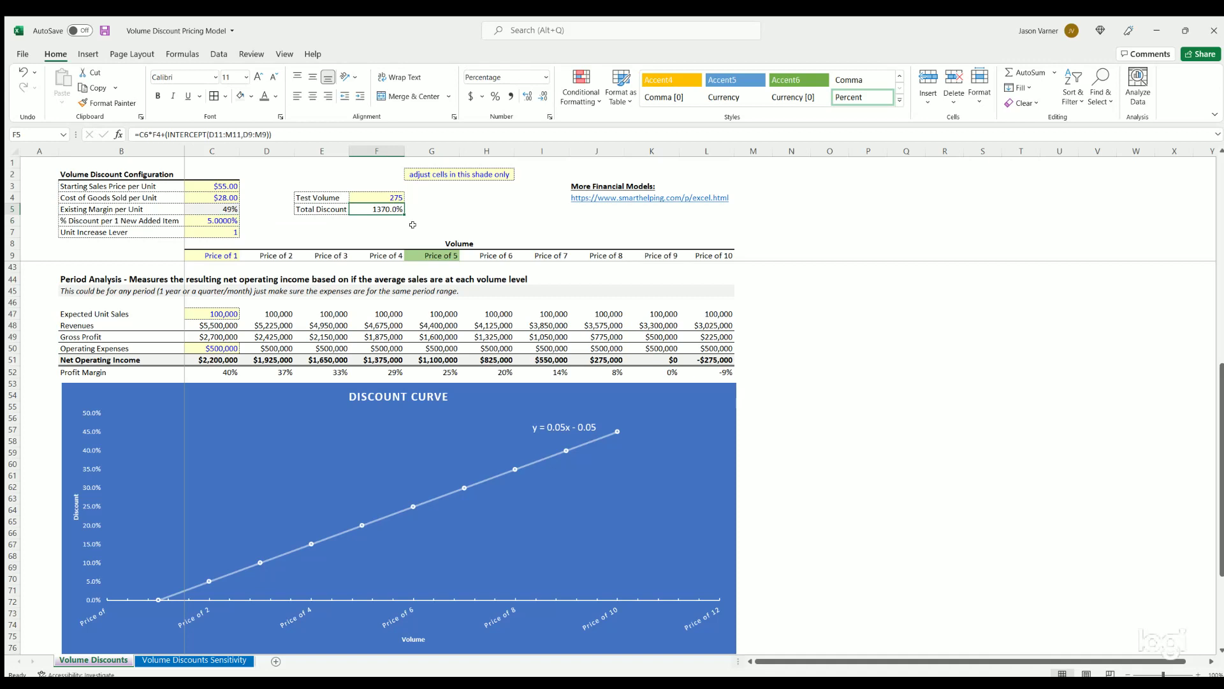
Step: Set the Test Volume to 4 and save the workbook
click(394, 196)
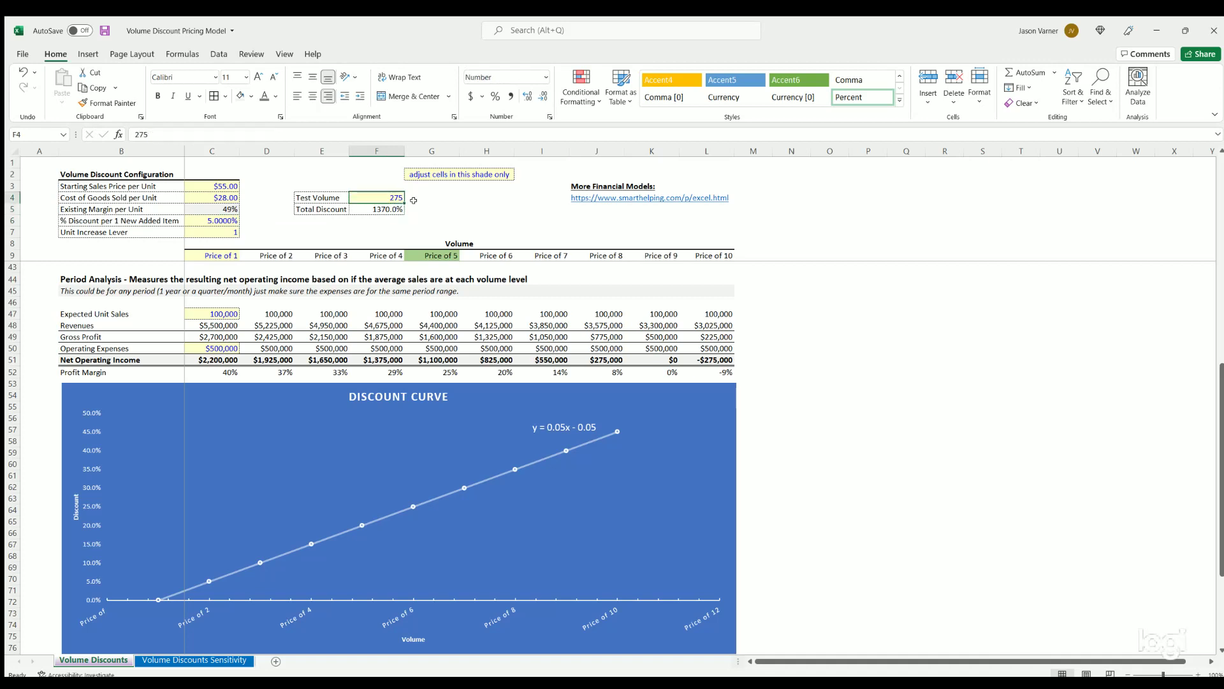
text(4)
key(Return)
key(Up)
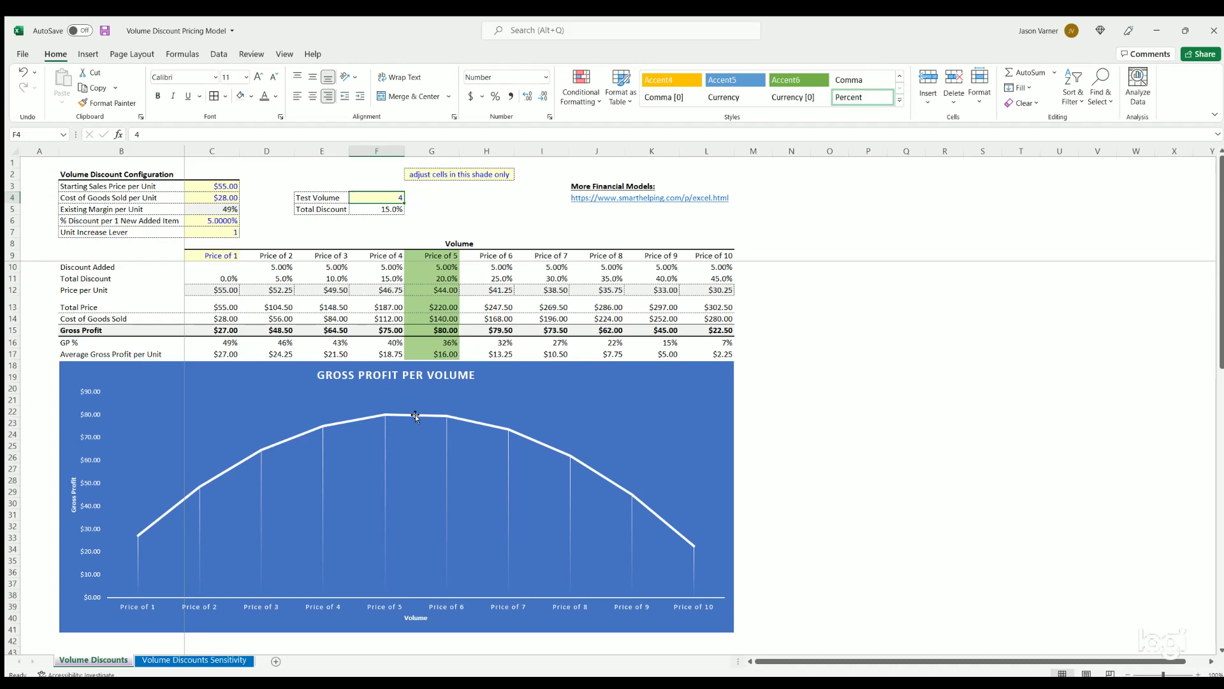
click(105, 31)
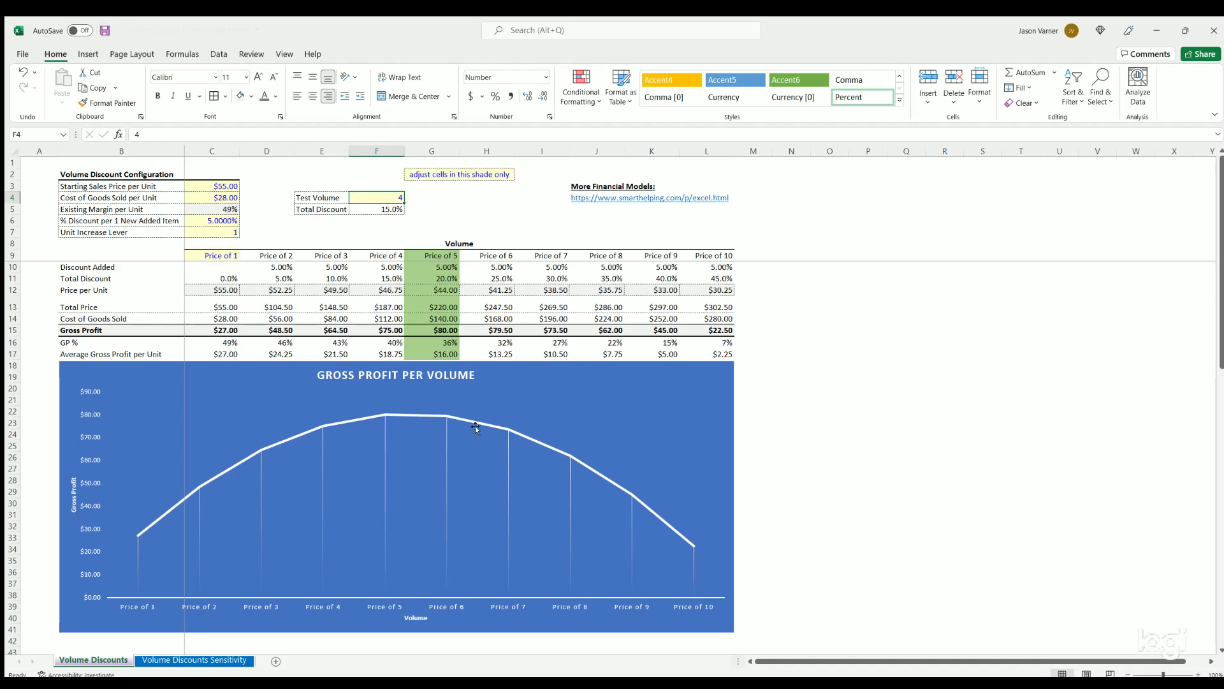
Step: Compare the Total Discount of the 5- and 6-unit tiers and look over the 10-unit tier's figures
click(438, 277)
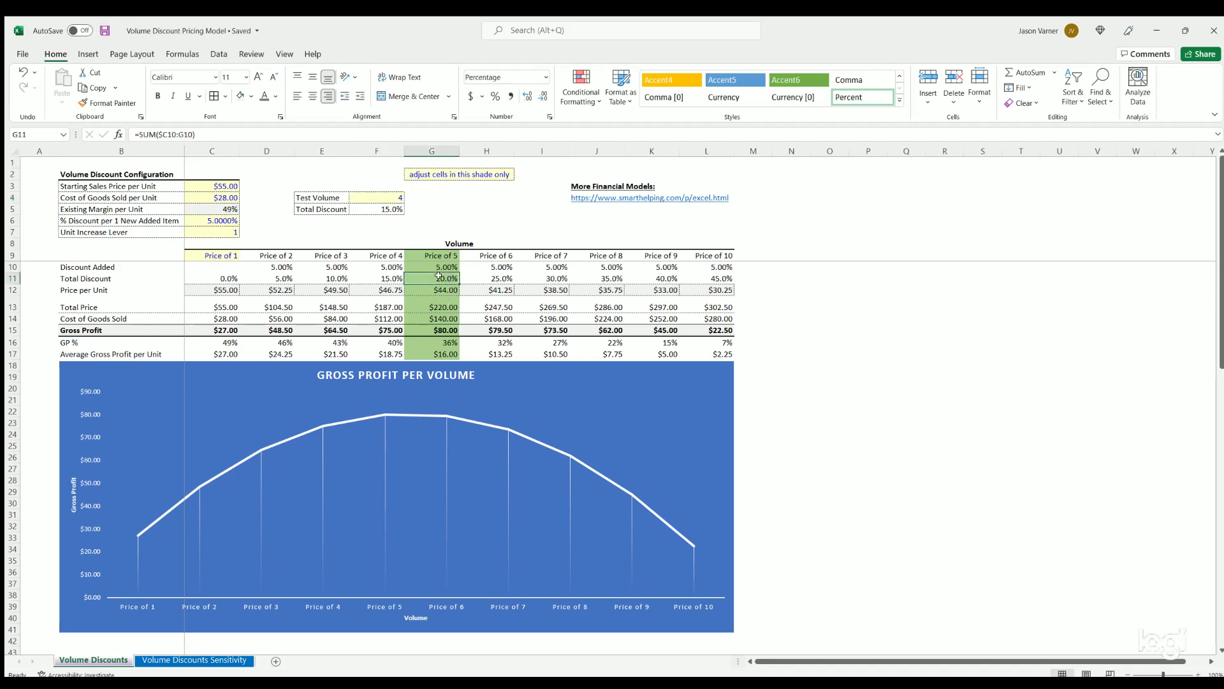
click(491, 276)
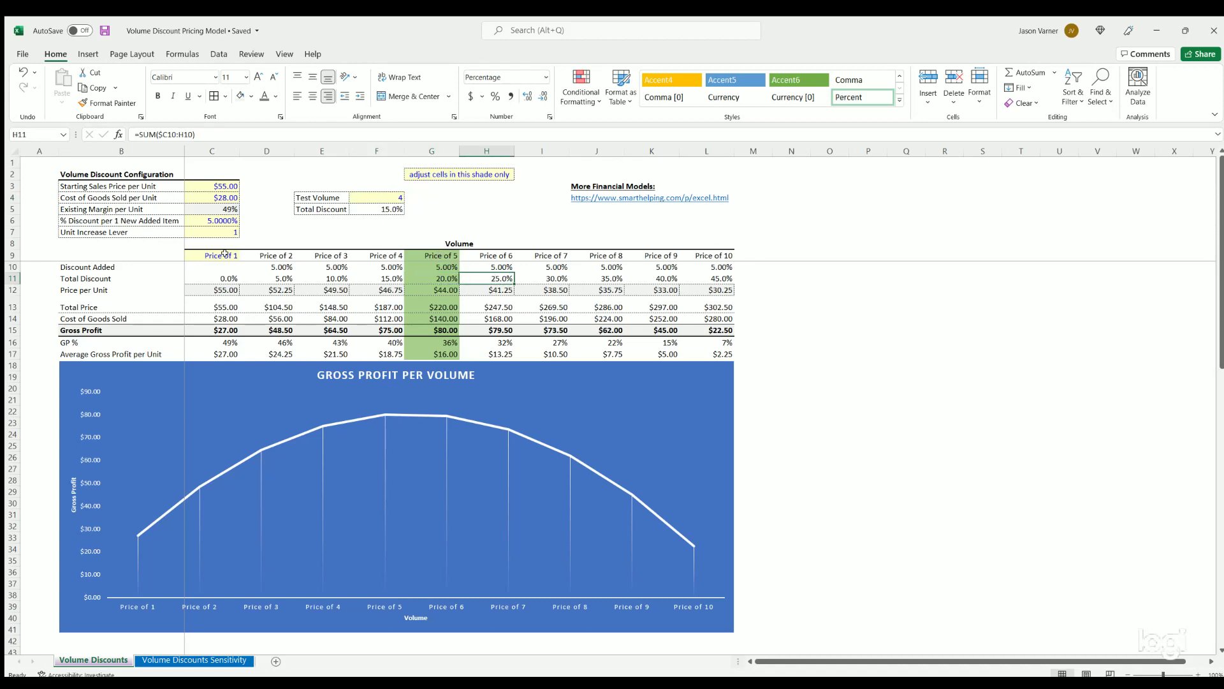
drag(700, 338, 707, 266)
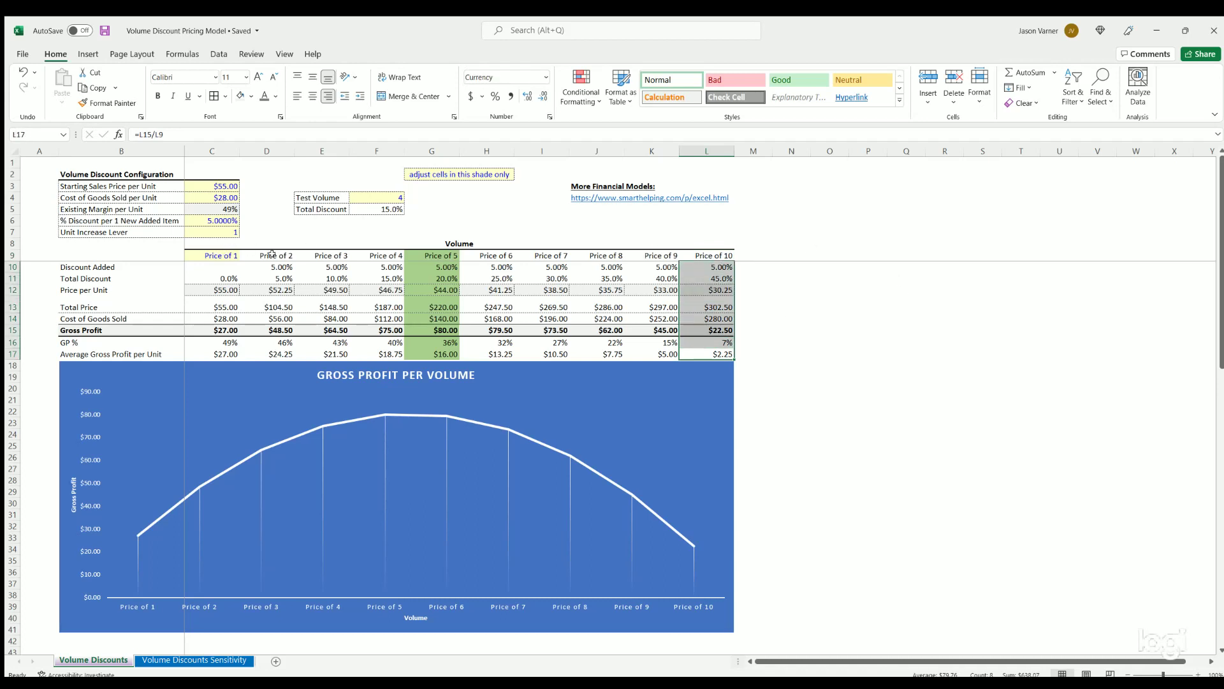
Step: Walk through the volume tier headers from 1 to 6 units
click(230, 253)
key(Right)
key(Right)
key(Right)
key(Right)
key(Right)
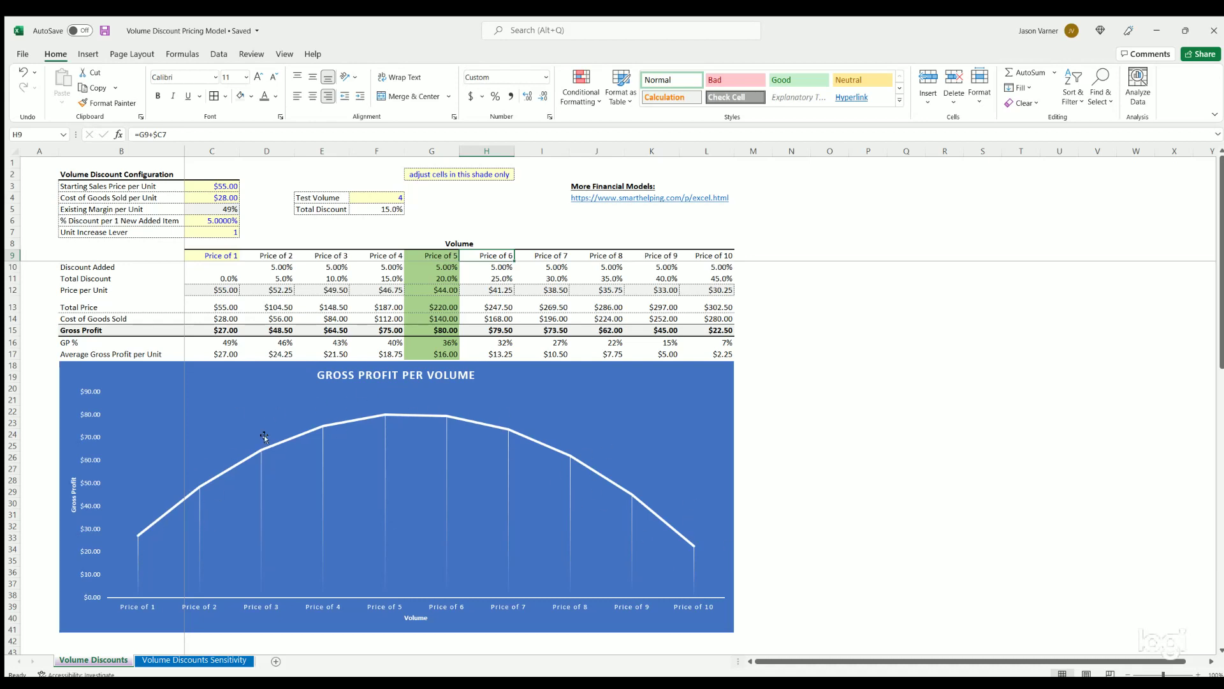
Step: Review the Starting Sales Price, Cost of Goods Sold and % Discount inputs in the Volume Discount Configuration
click(216, 188)
click(214, 196)
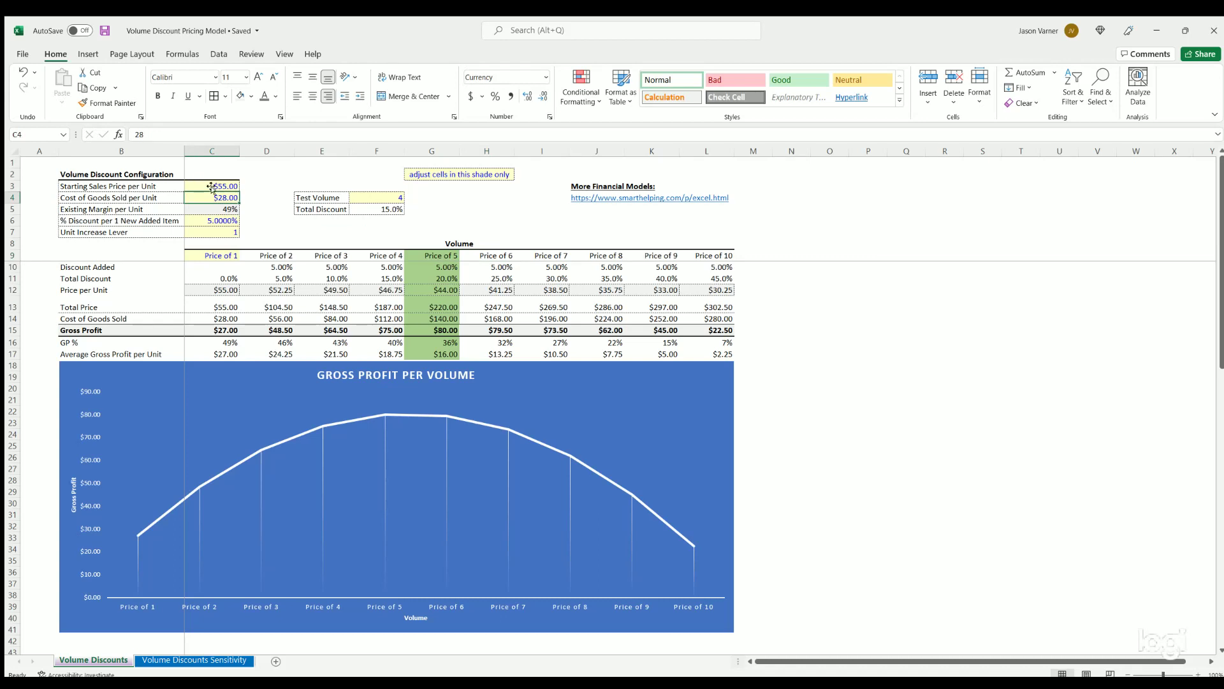
click(210, 188)
click(210, 195)
drag(153, 194, 176, 215)
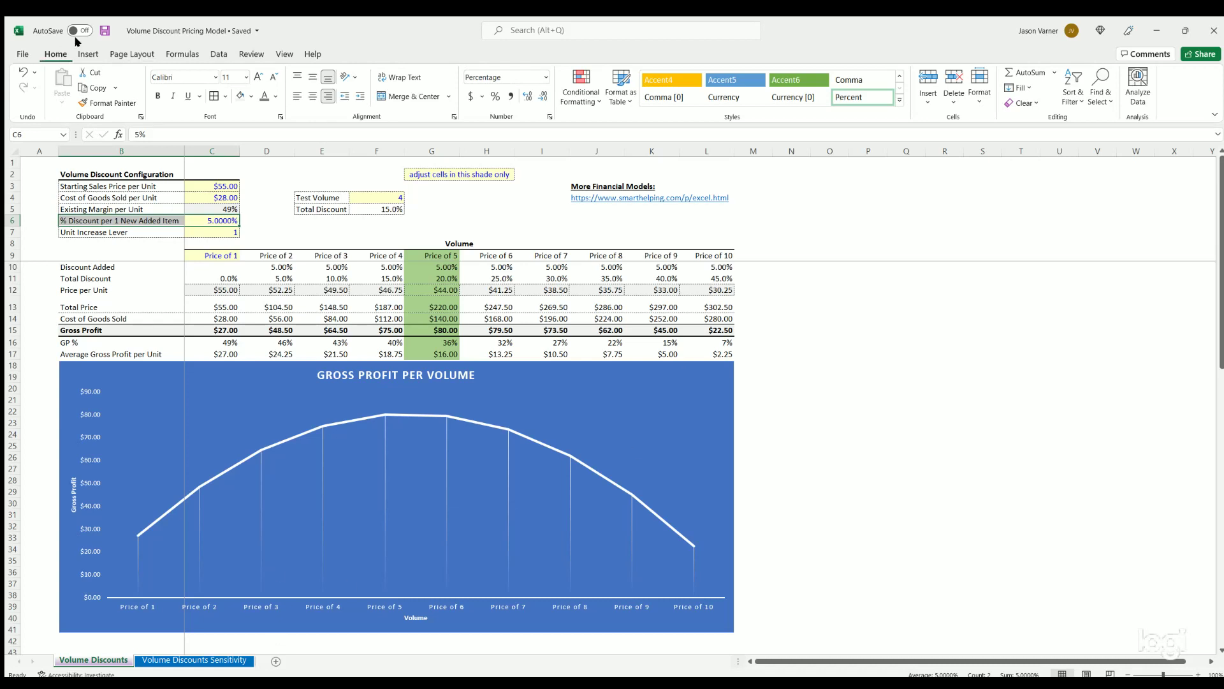
click(868, 398)
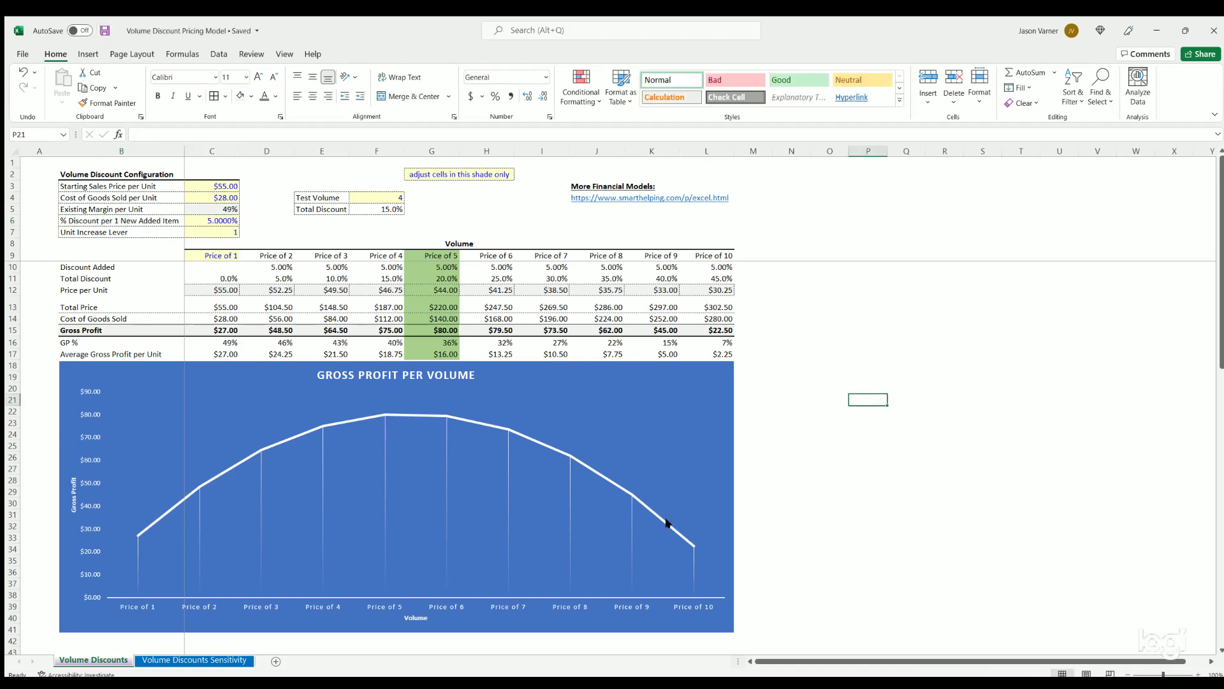
Step: Open the Volume Discounts Sensitivity sheet and examine its starting price, Change in Price for Sensitivity and the sensitivity table's price column
click(188, 662)
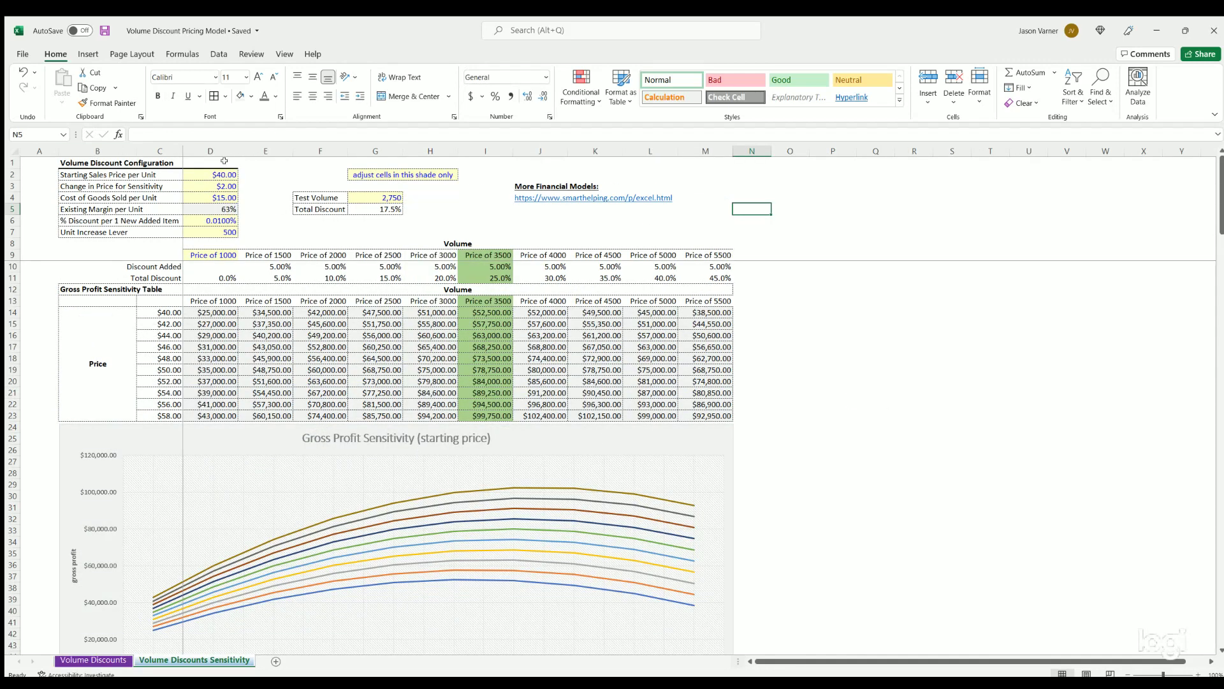
click(208, 173)
click(191, 185)
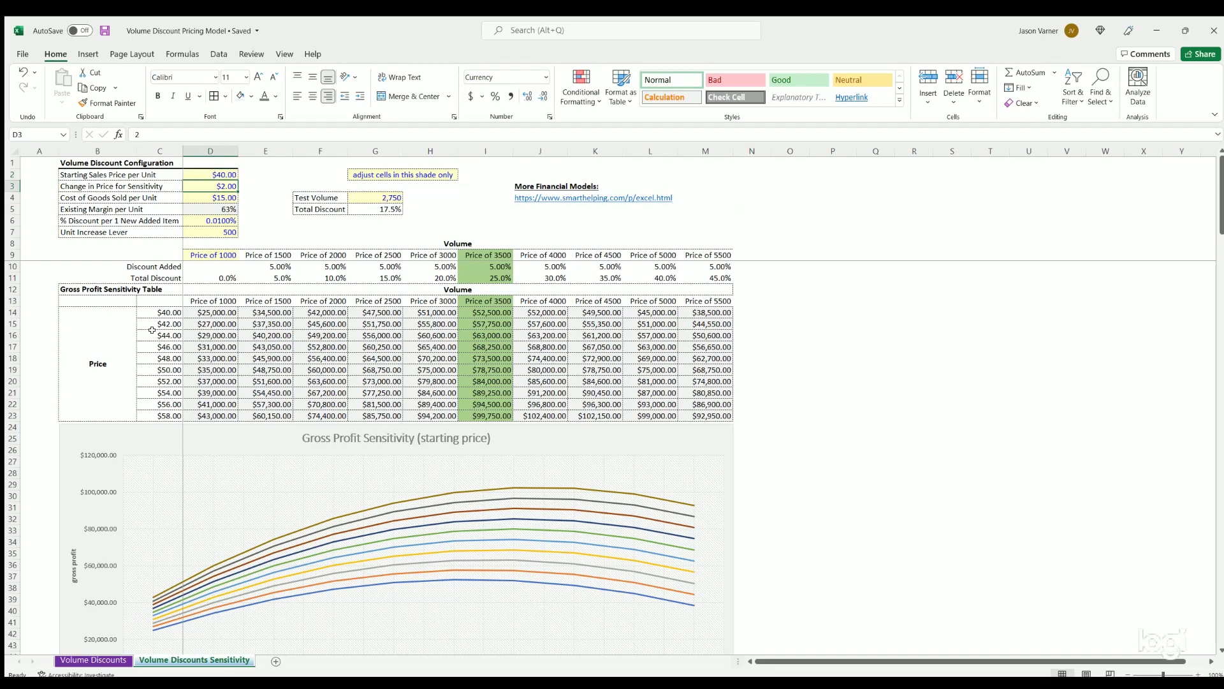
drag(161, 312, 167, 414)
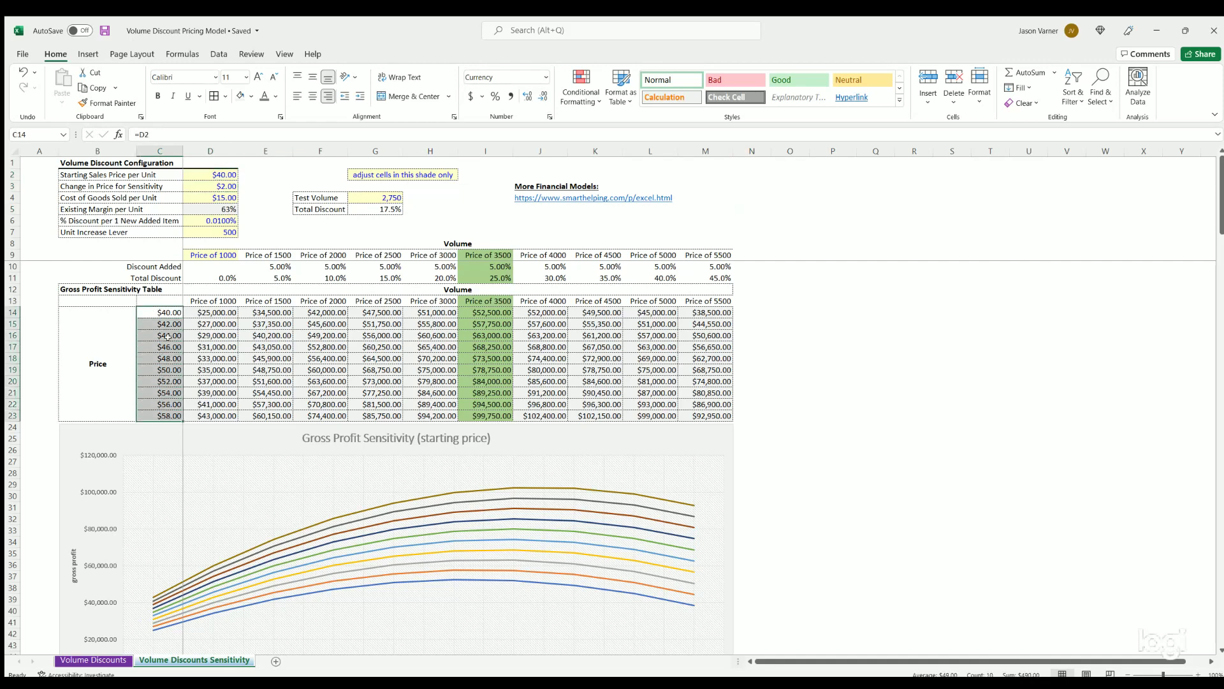
click(157, 310)
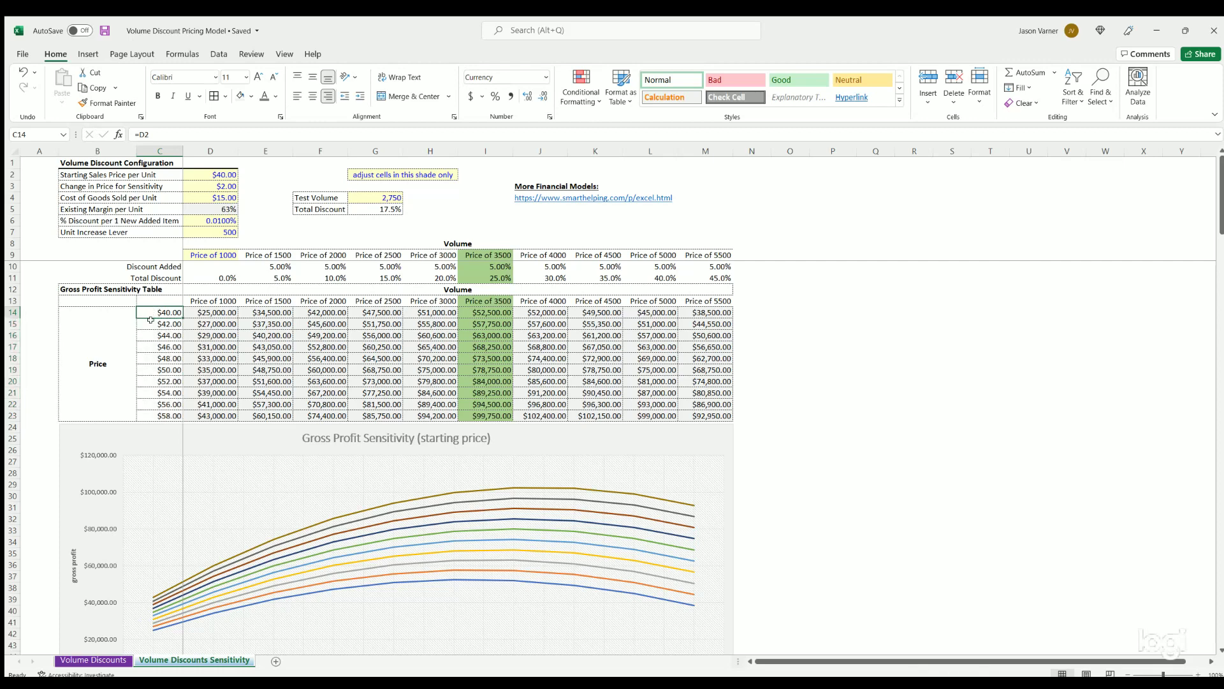
click(160, 413)
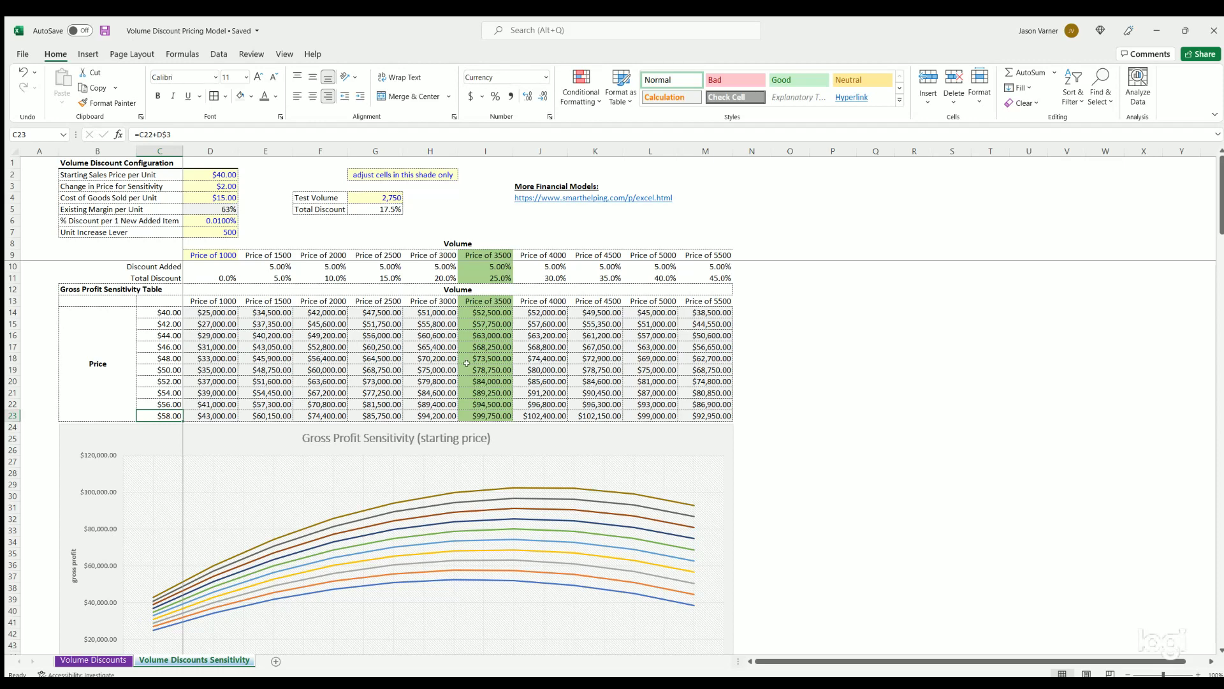
Step: Examine the sensitivity charts and the Price per Unit and Gross Profit per Unit tables on the sensitivity sheet
scroll(475, 365, down, 15)
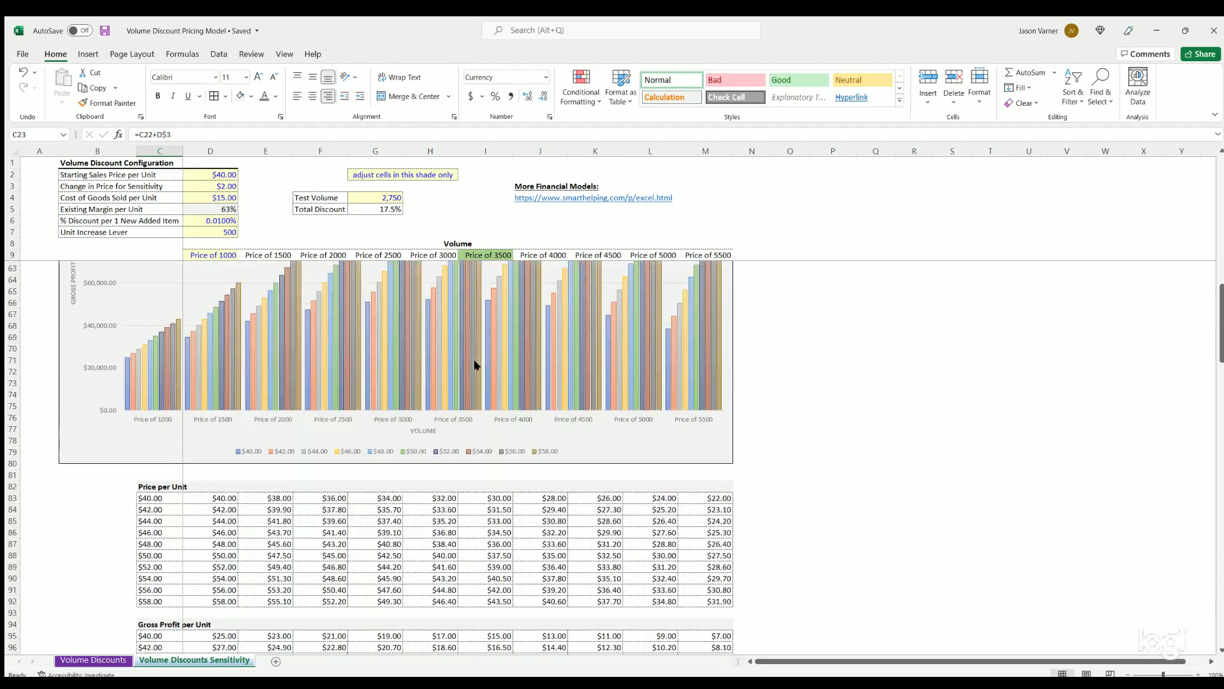
scroll(475, 365, down, 11)
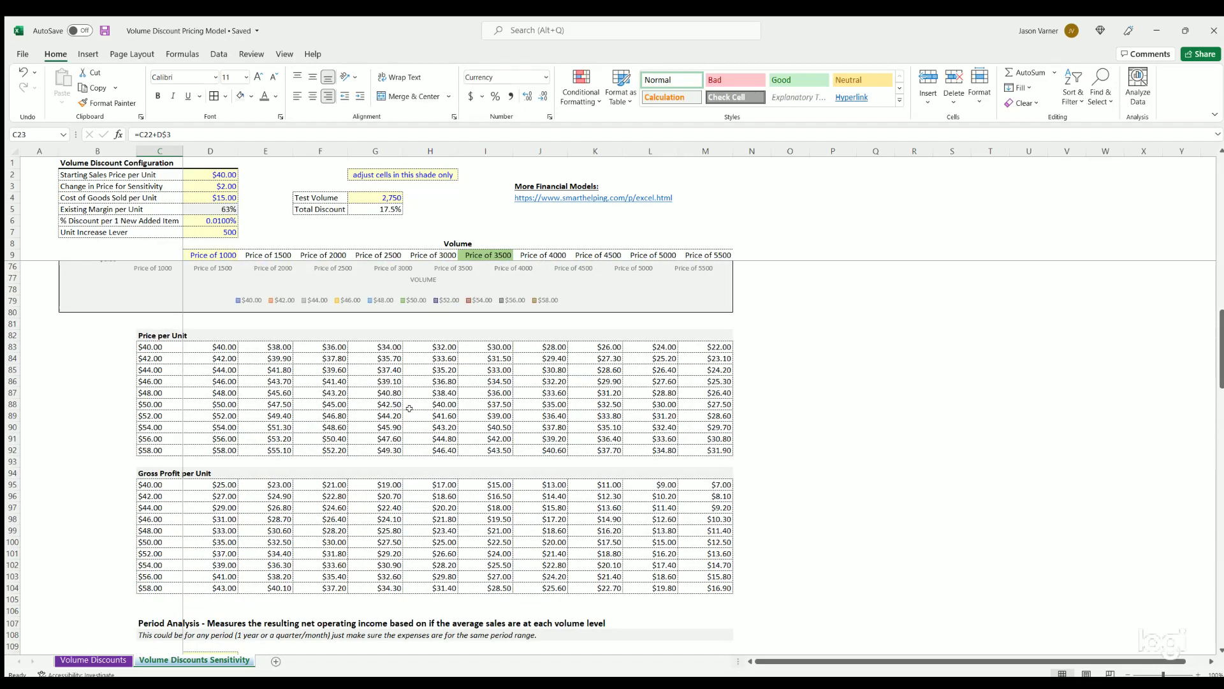
scroll(412, 397, up, 4)
scroll(316, 390, down, 4)
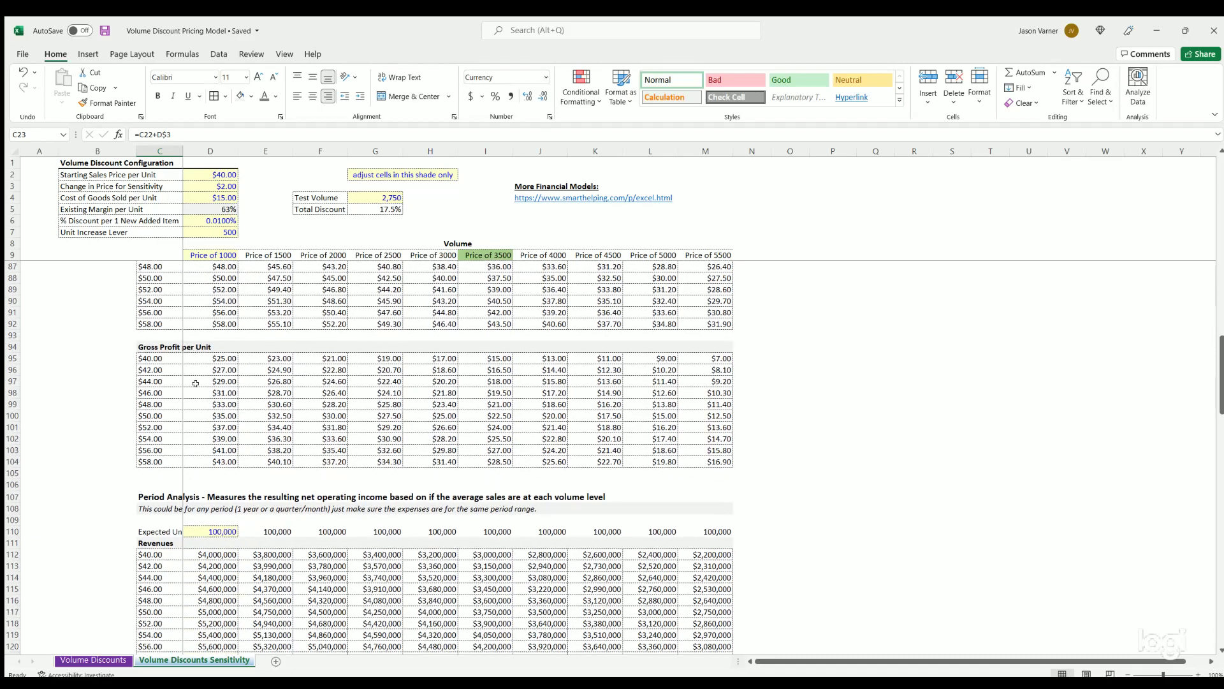
Step: Examine the sensitivity sheet's Period Analysis tables for Revenues, Gross Profit, Operating Expenses and Net Operating Income
scroll(500, 404, down, 8)
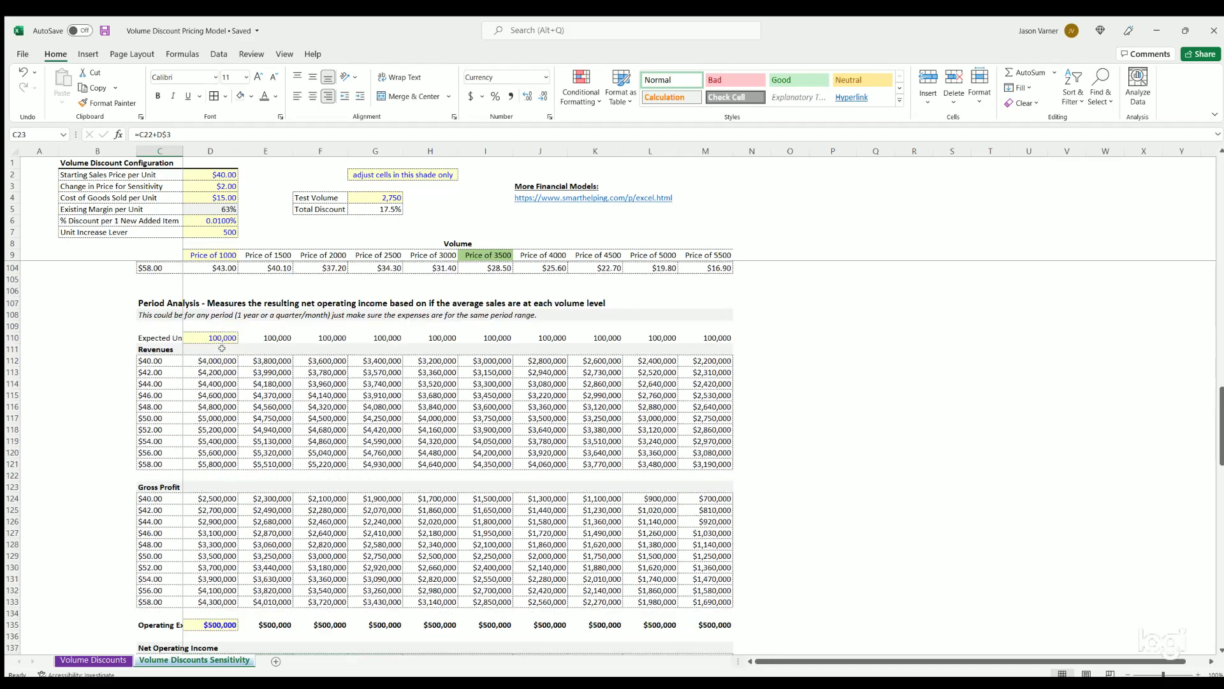
scroll(366, 405, down, 3)
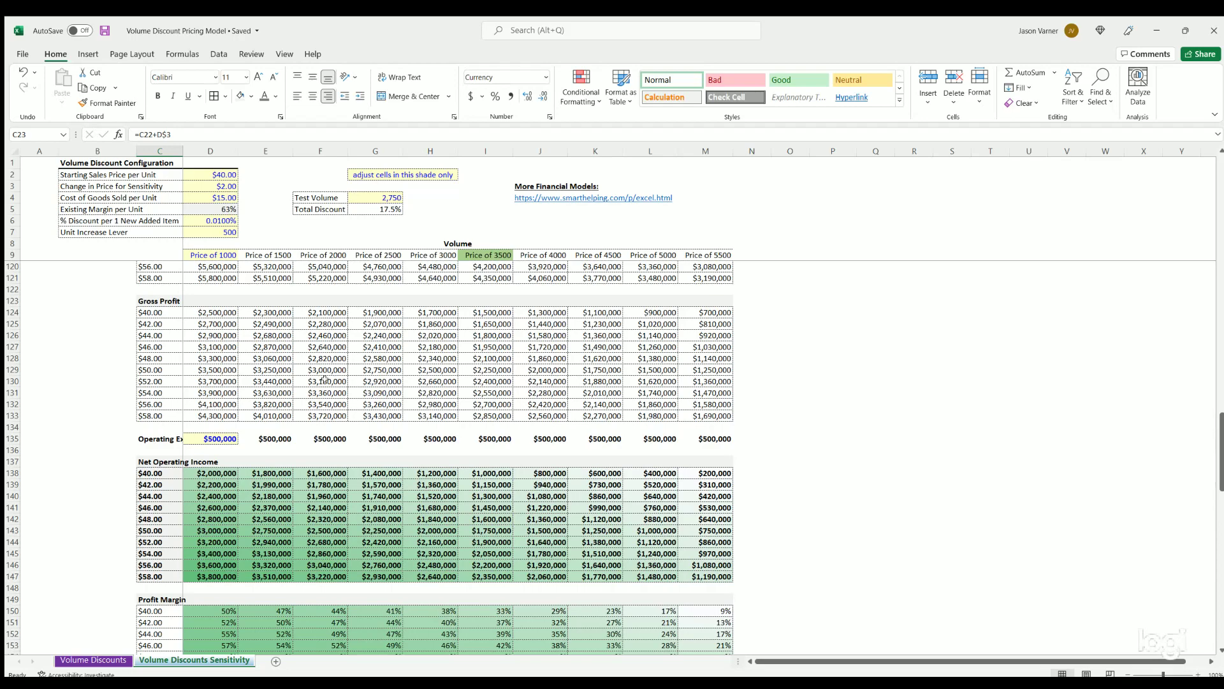
click(285, 355)
scroll(406, 365, up, 1)
scroll(407, 364, up, 7)
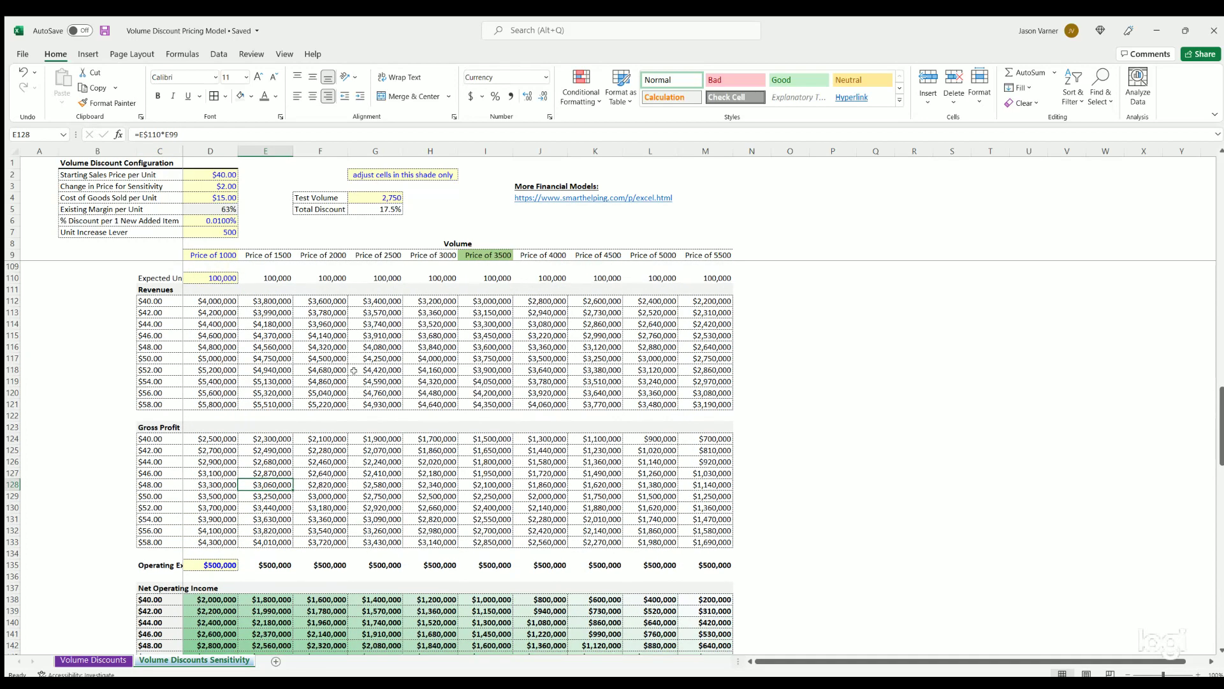
Step: Widen column C so the Expected Unit Sales label and the other row labels fit in full
click(169, 403)
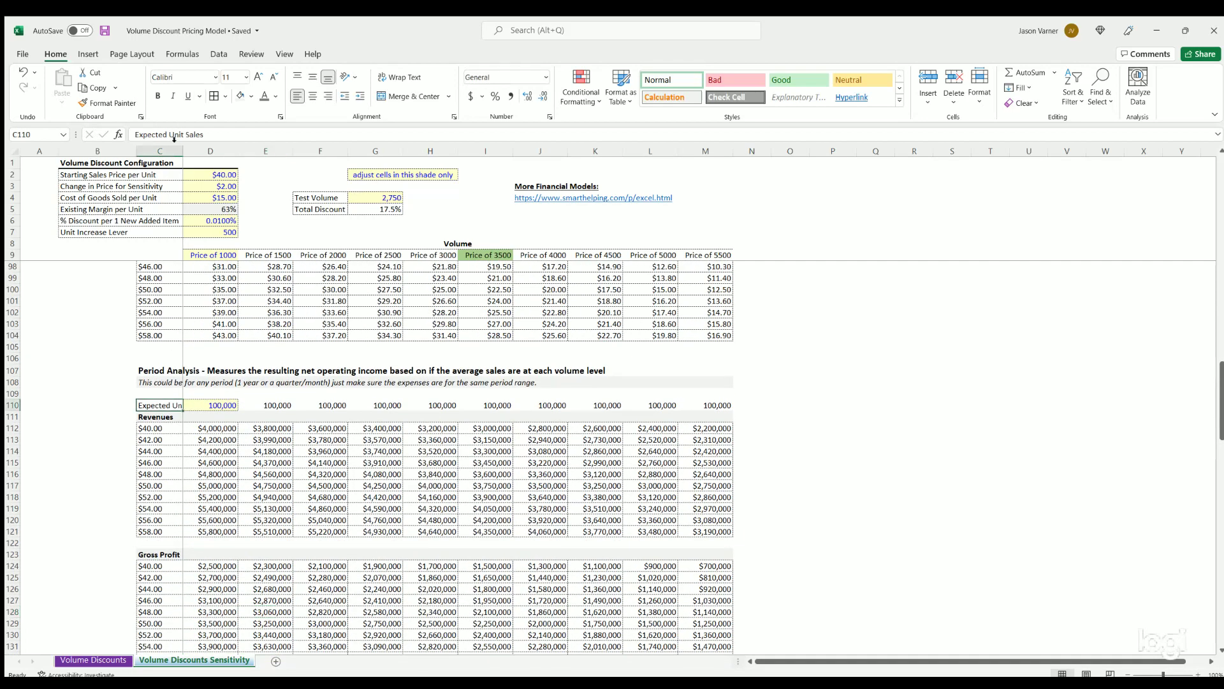
drag(183, 146, 210, 146)
click(326, 443)
Step: Examine the Net Operating Income table across all volume levels and its starting prices
scroll(326, 443, down, 11)
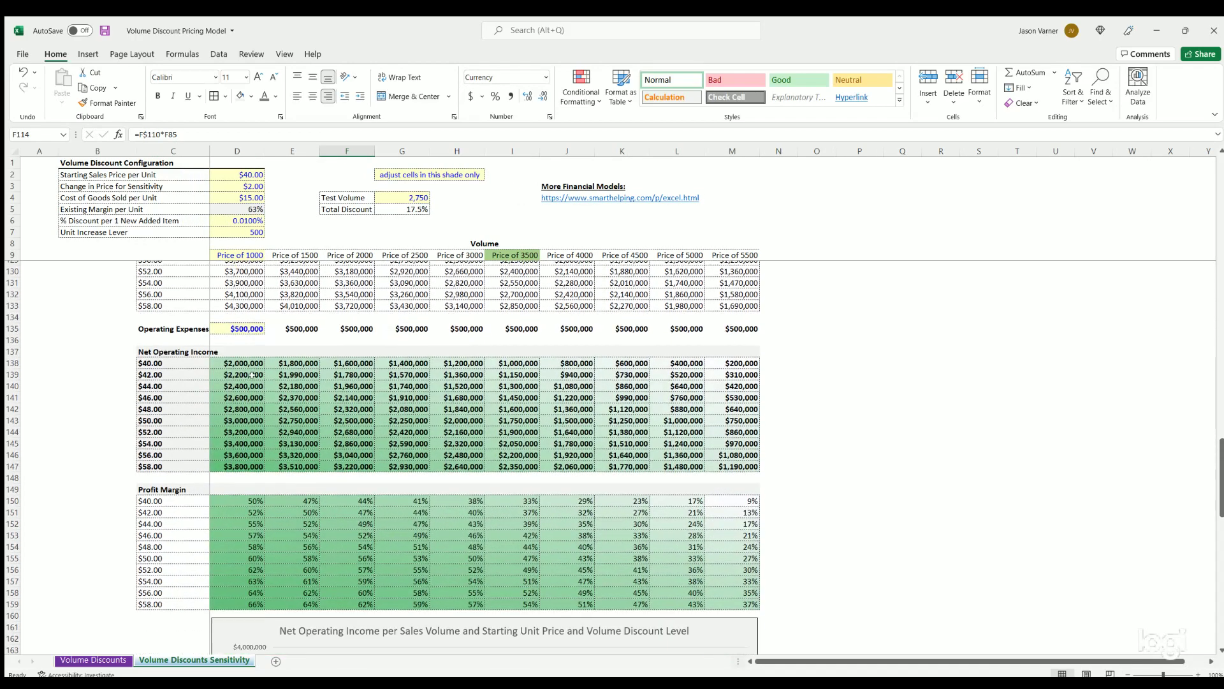
click(248, 370)
click(402, 404)
drag(258, 348, 734, 450)
click(162, 346)
click(159, 370)
click(158, 416)
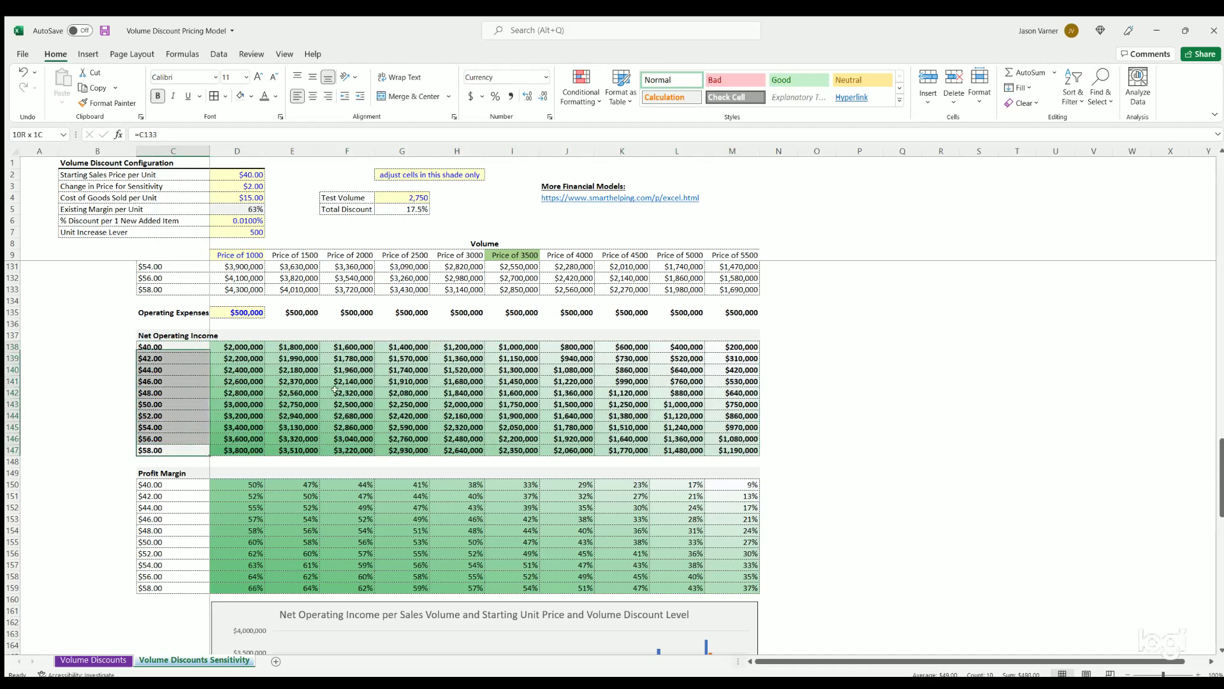
click(401, 404)
Step: Examine the Profit Margin table, the Net Operating Income chart and the Discount Curve chart on the sensitivity sheet
scroll(311, 381, down, 4)
click(311, 381)
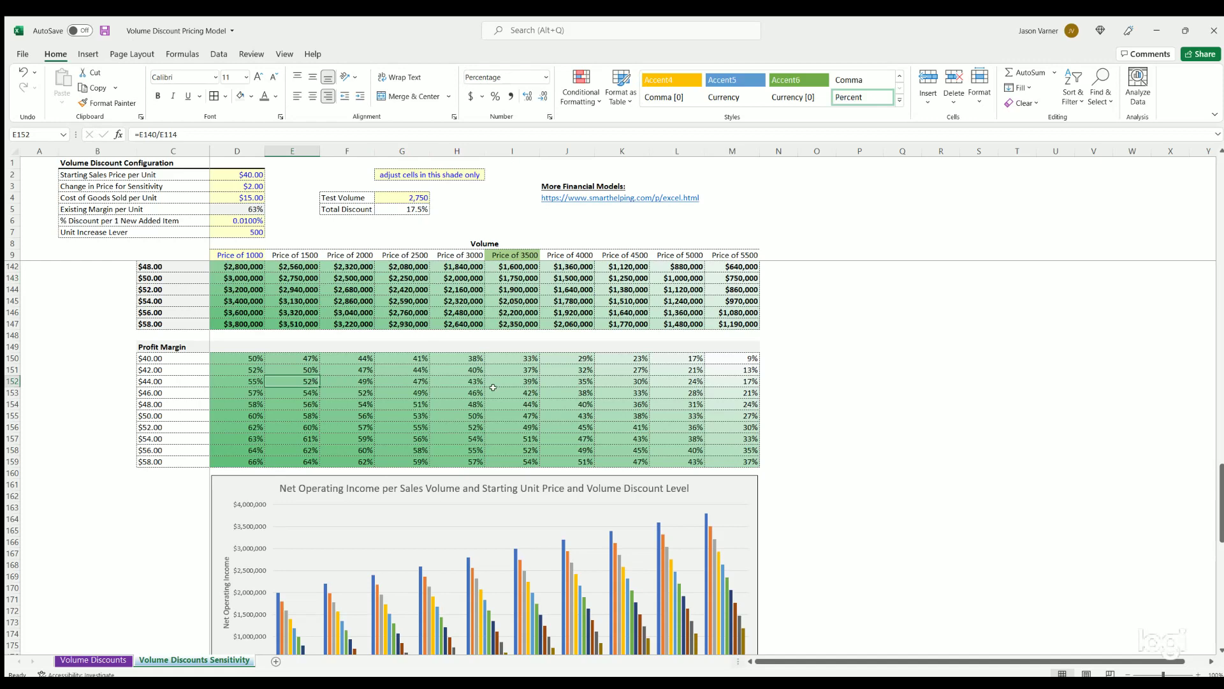
scroll(472, 357, down, 8)
scroll(465, 383, up, 3)
scroll(453, 451, down, 6)
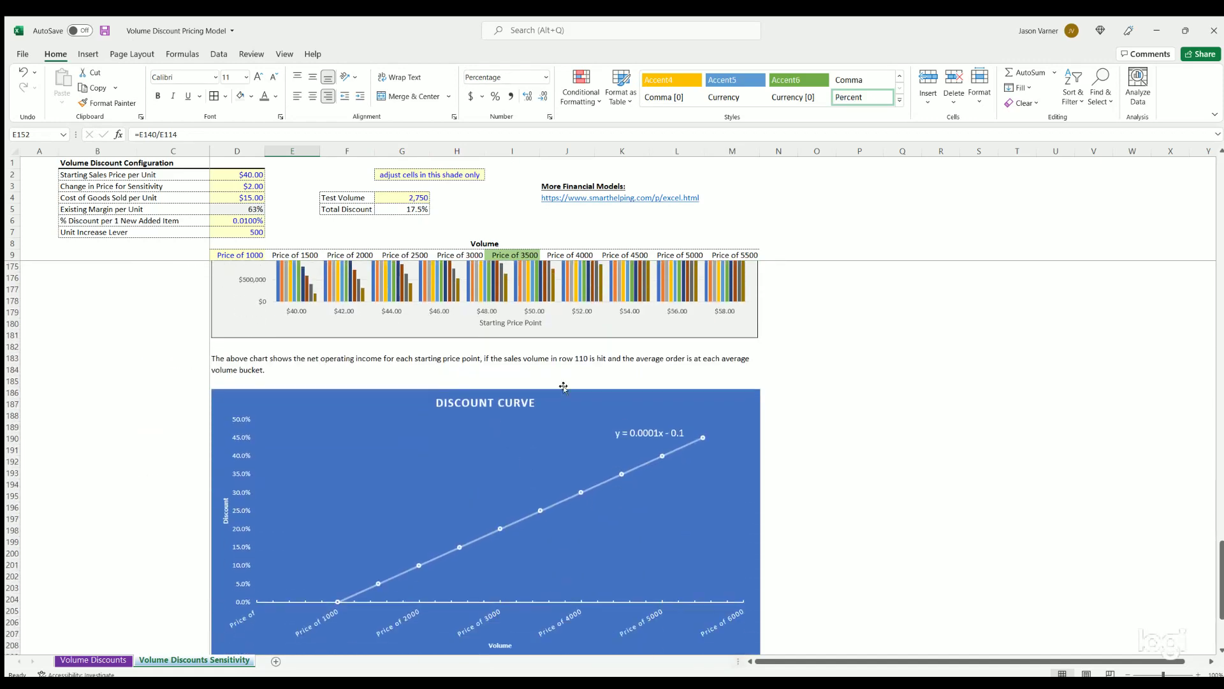
scroll(500, 505, down, 4)
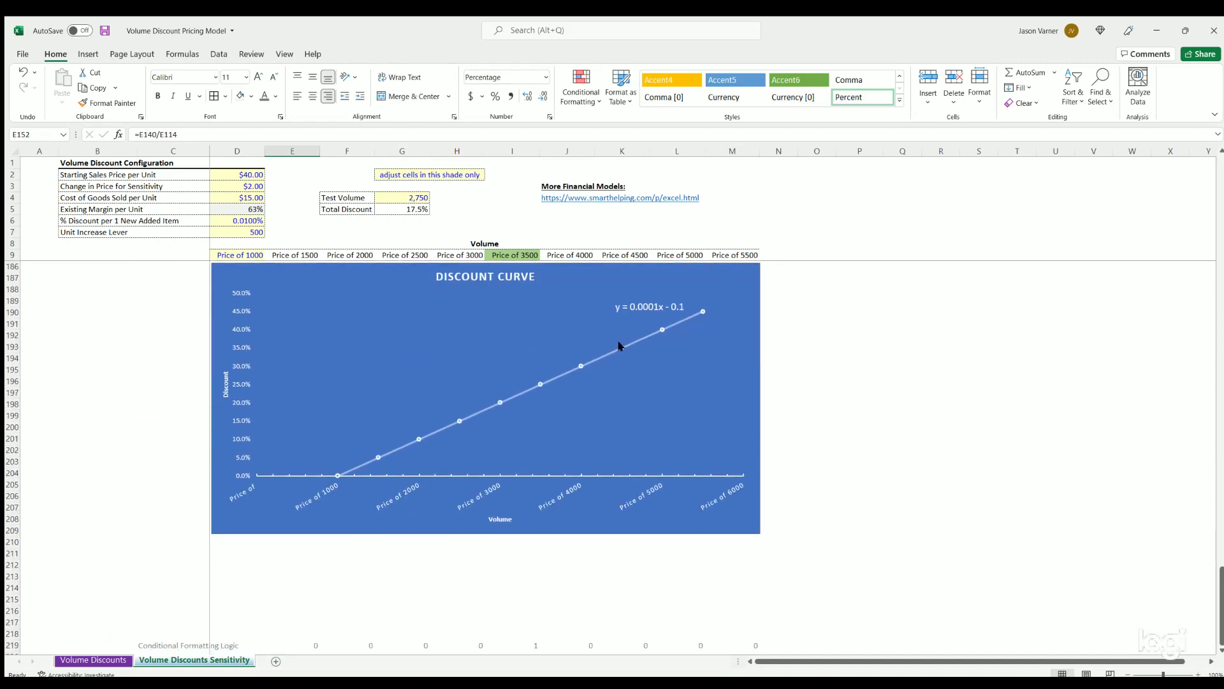
Step: Review the sensitivity configuration inputs and the 3500-unit column of the Gross Profit Sensitivity Table
click(243, 190)
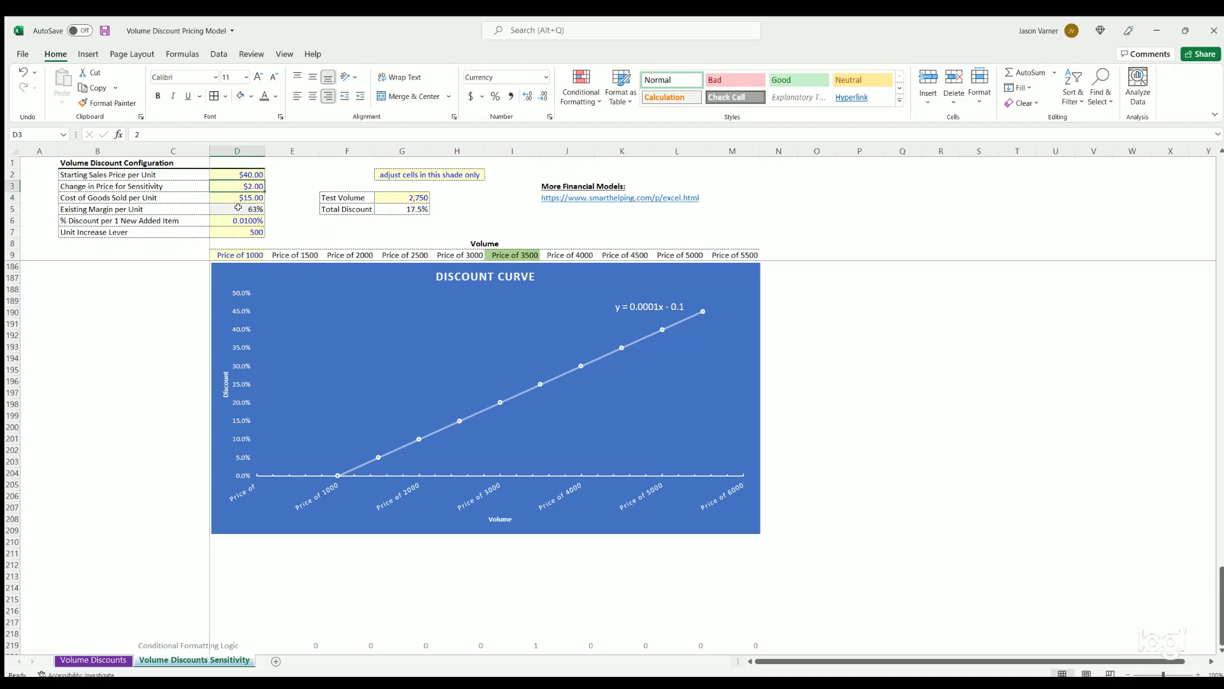
key(Down)
key(Down)
key(Down)
scroll(367, 402, up, 20)
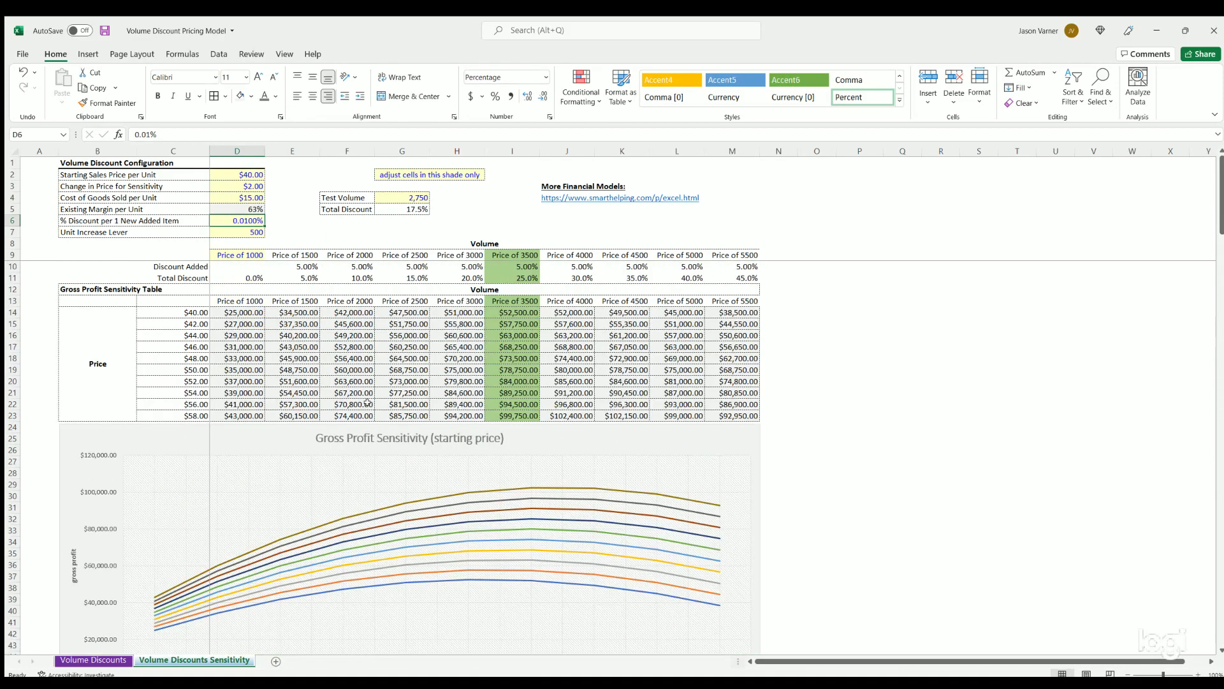
click(514, 370)
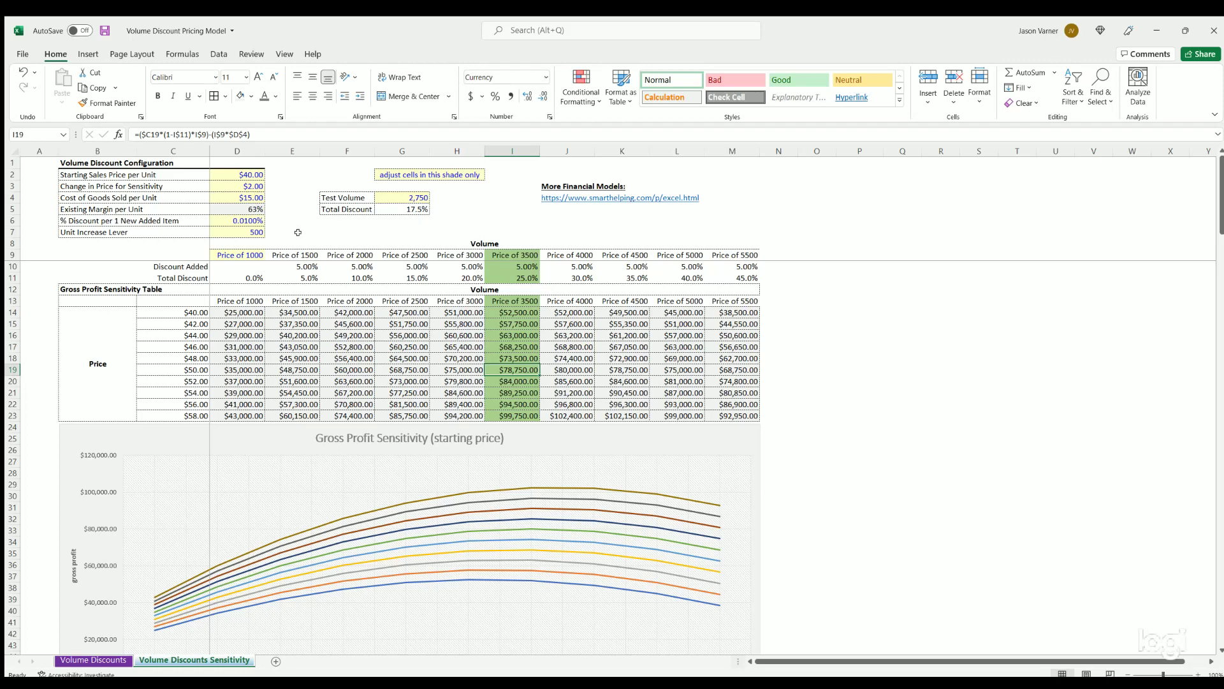
Step: Try 0.05% and 0.04% as the % Discount per 1 New Added Item on the sensitivity sheet
click(244, 255)
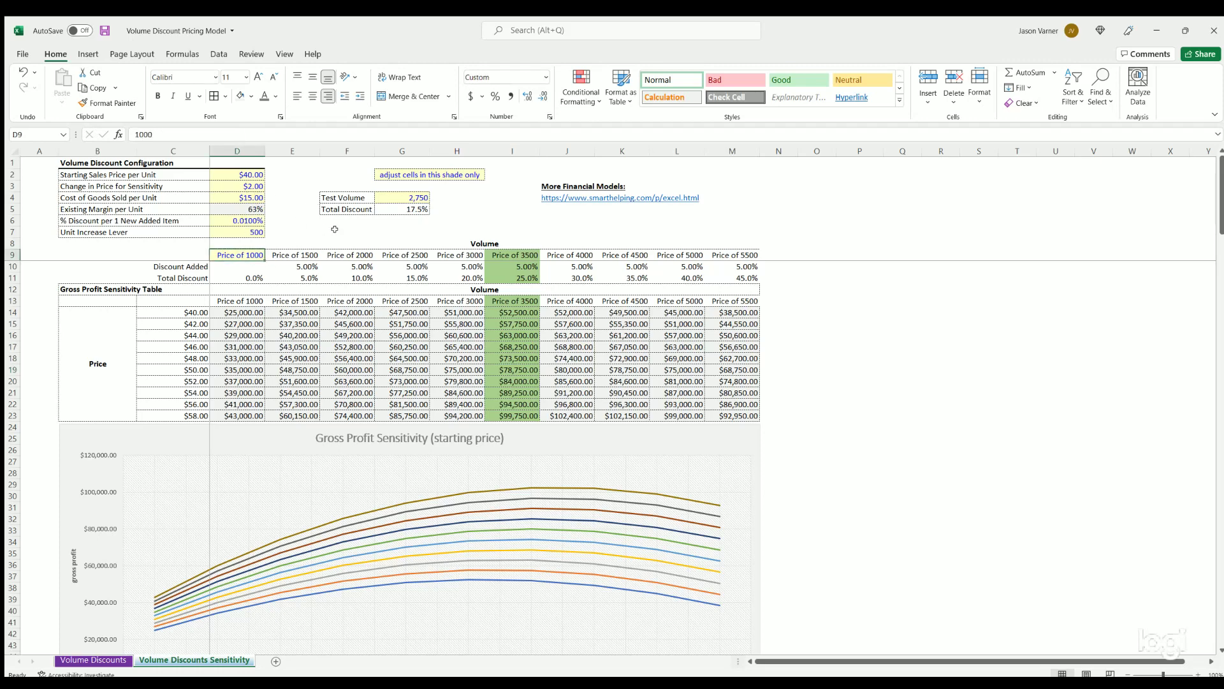
key(Up)
key(Up)
key(Up)
text(0.05)
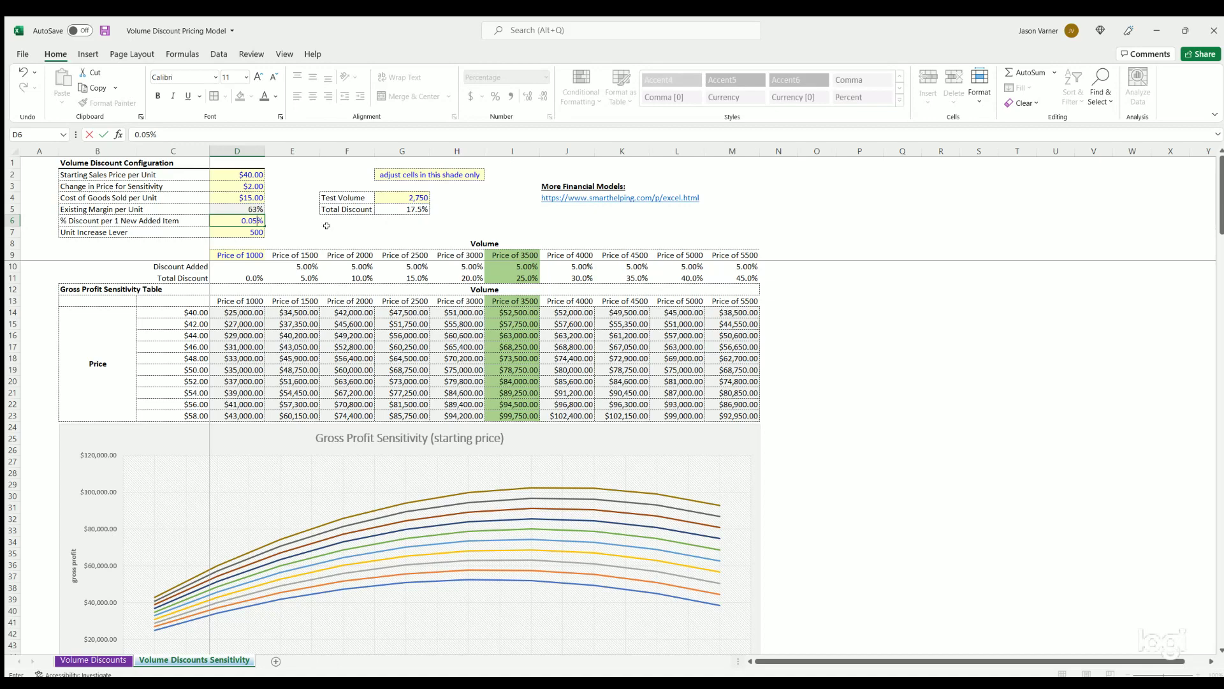
key(ctrl+Return)
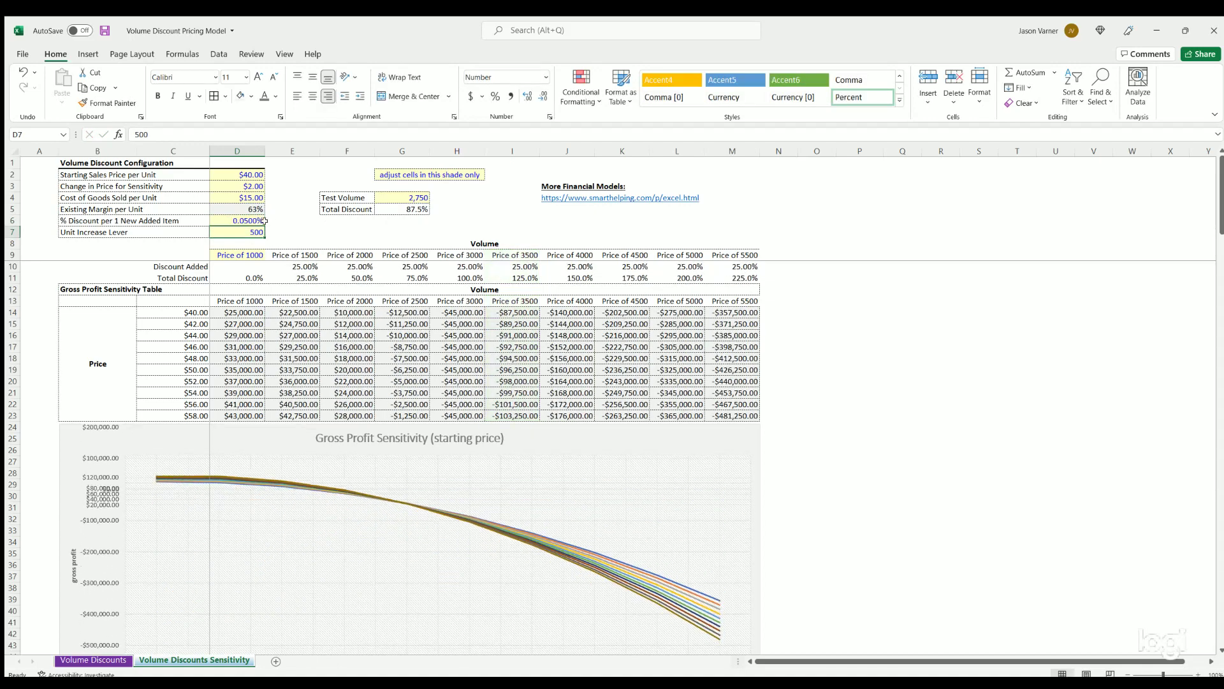
text(0.04)
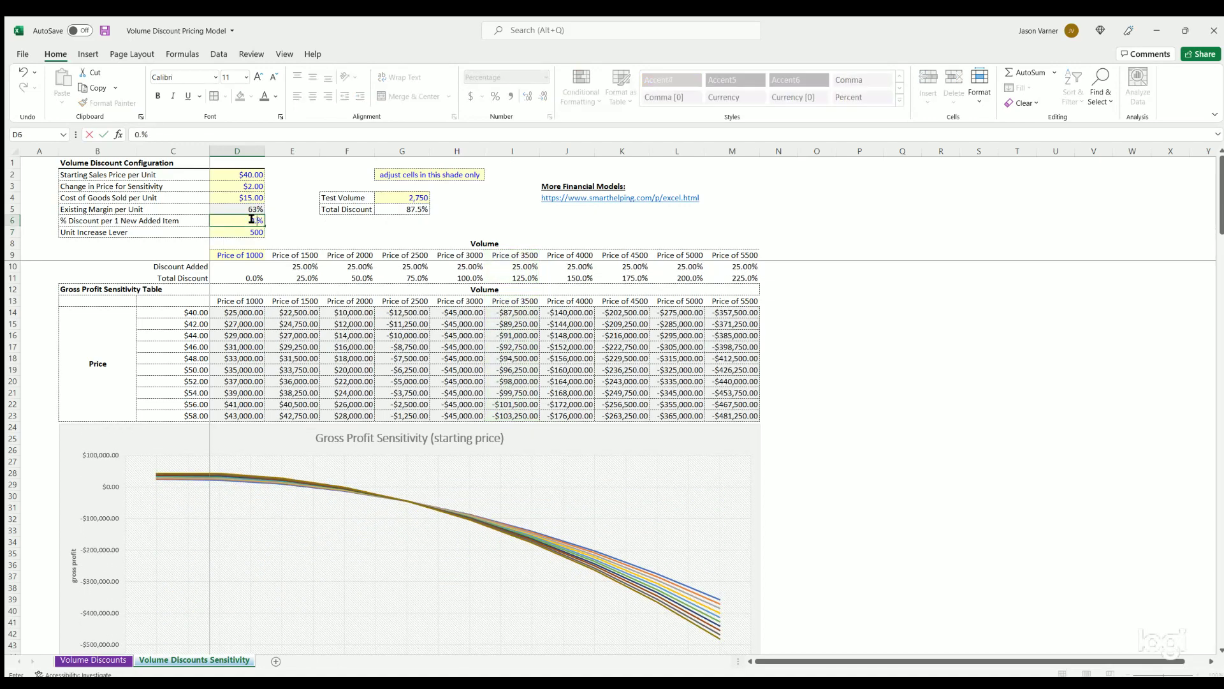
key(Return)
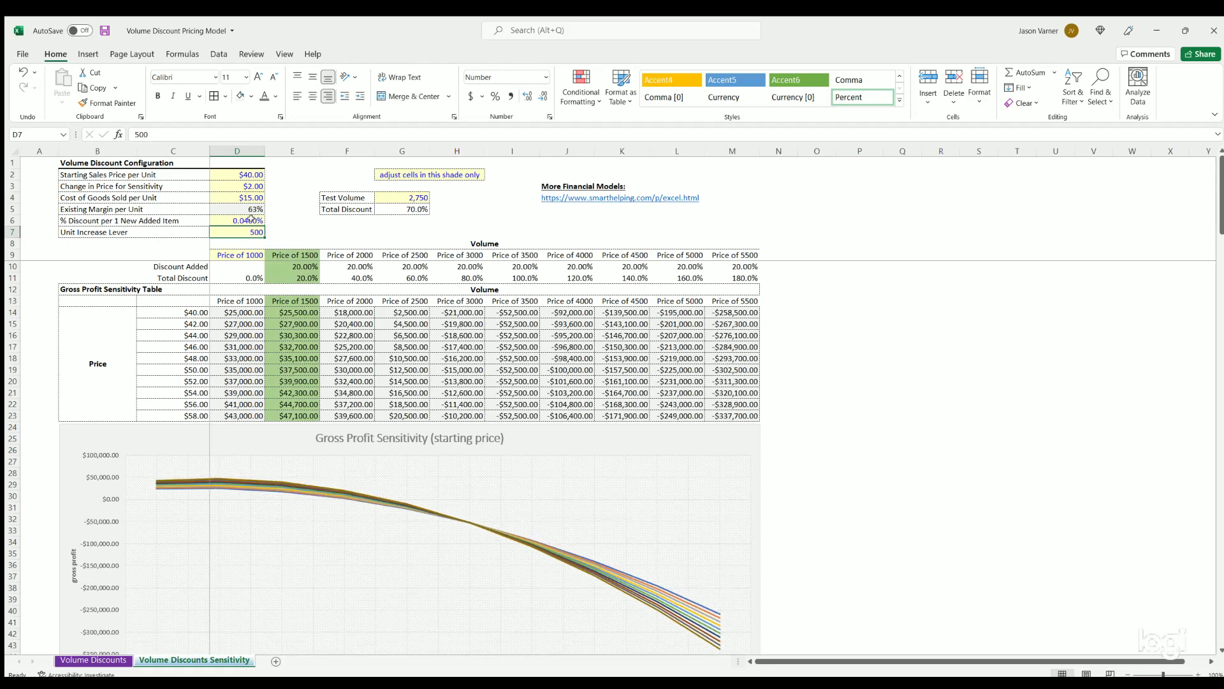
Step: Set the % Discount per 1 New Added Item to 0.05% again, and return it to 0.01%
click(248, 217)
text(0.0)
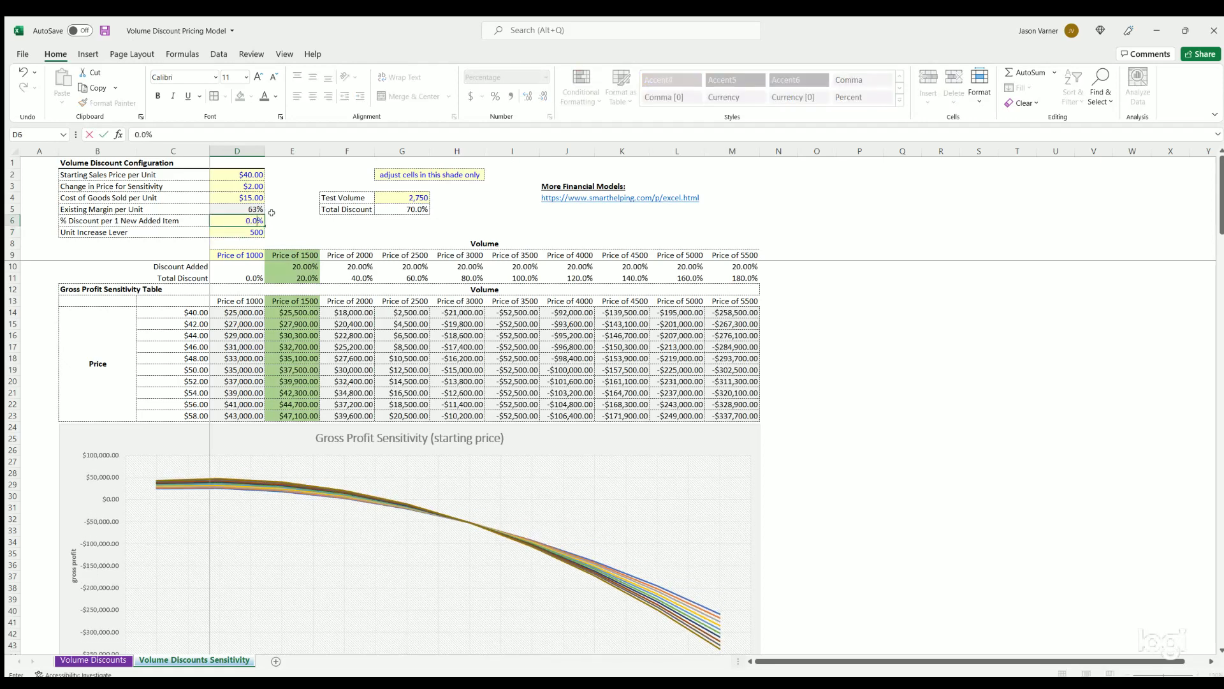
text(5)
key(ctrl+Return)
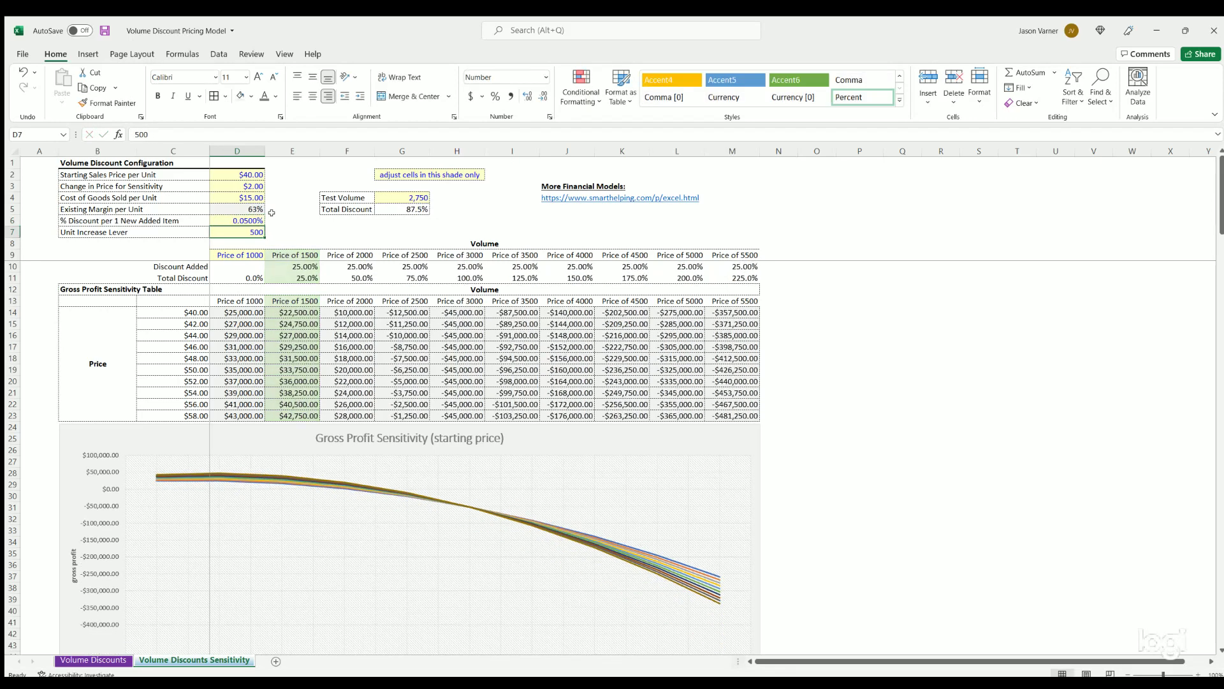
text(0.0)
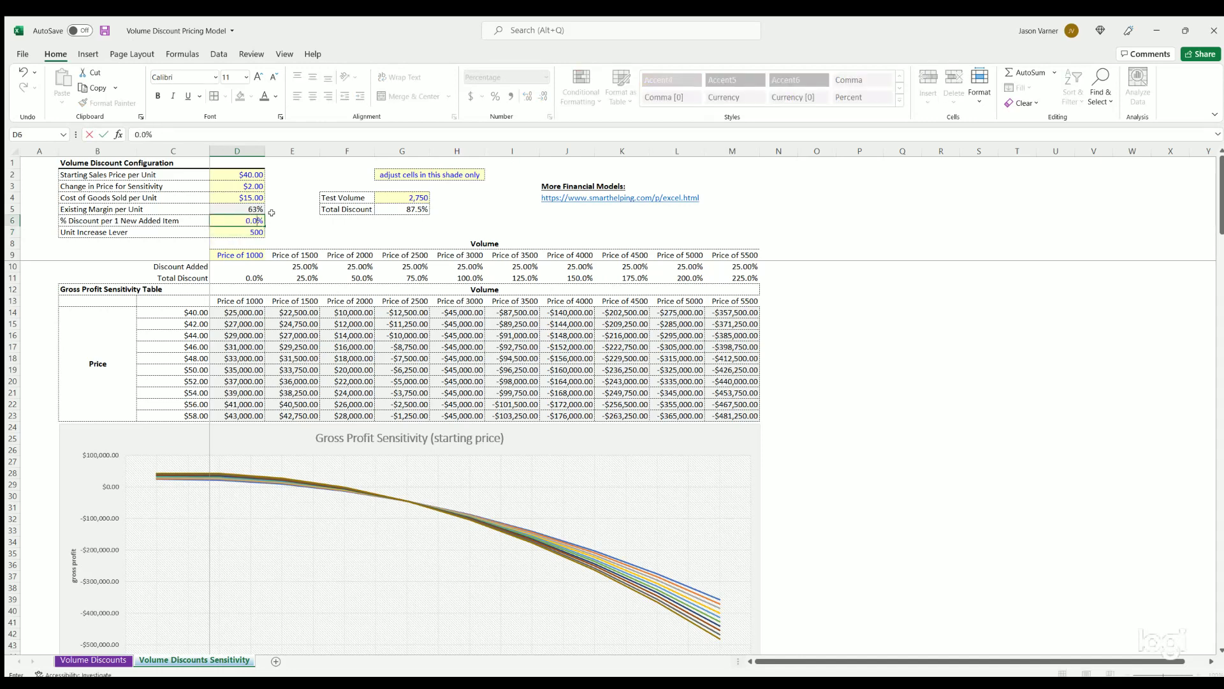
text(1)
key(Return)
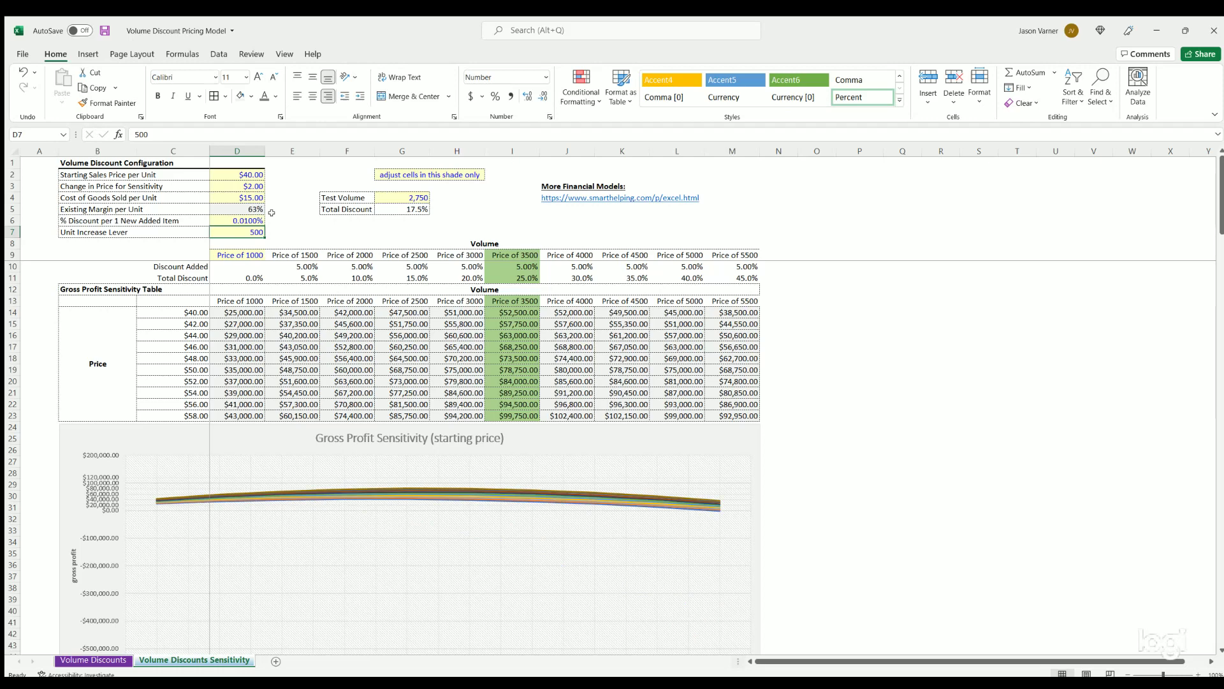
Step: Set the % Discount per 1 New Added Item to 0.02%
key(Up)
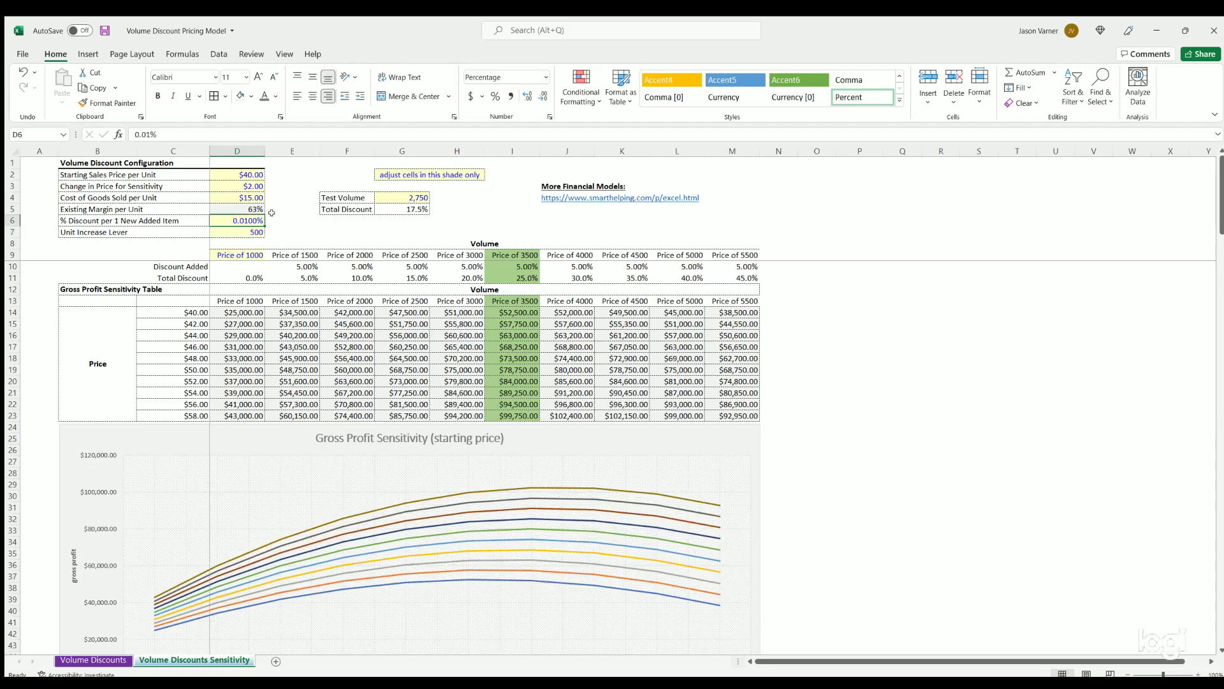
text(0.02)
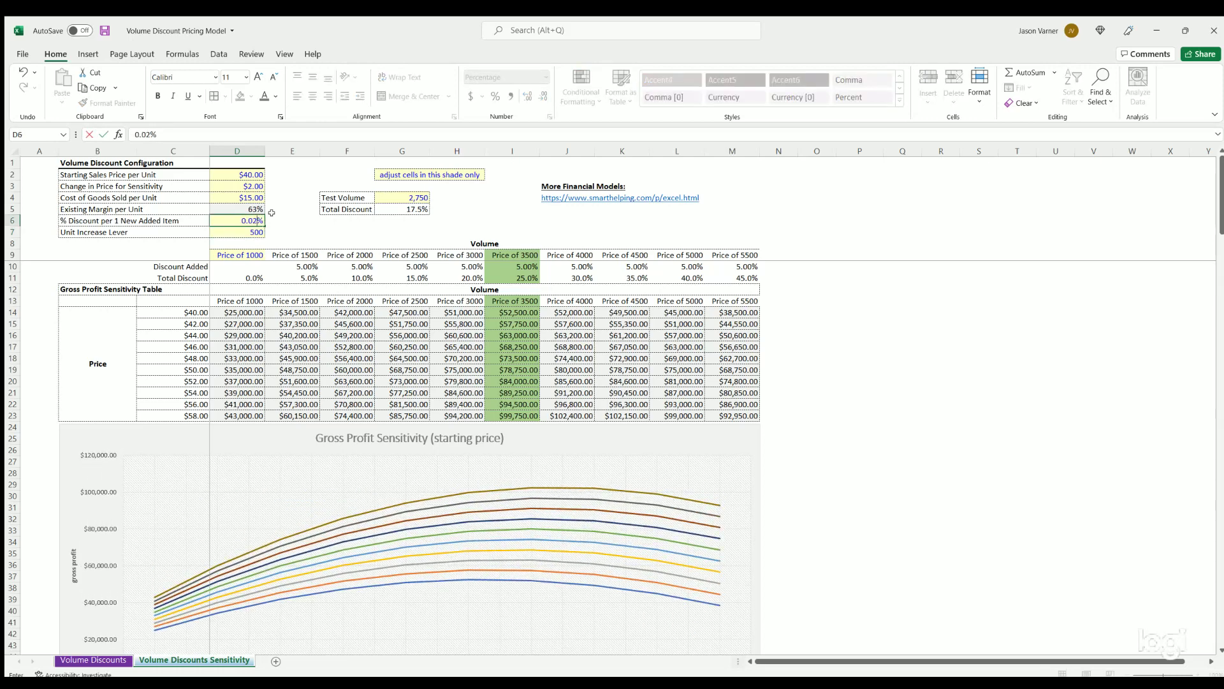
key(Return)
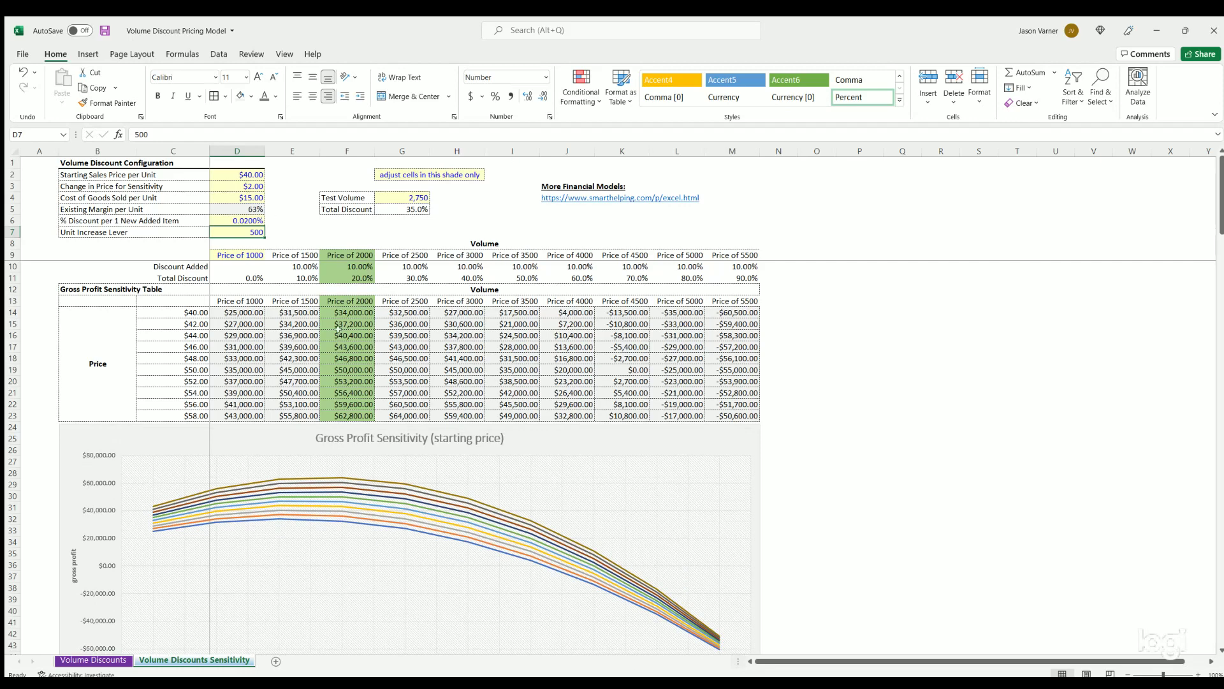
Step: Examine the highlighted 2000-unit column's volume, total discount and gross profits against the configuration inputs
click(247, 218)
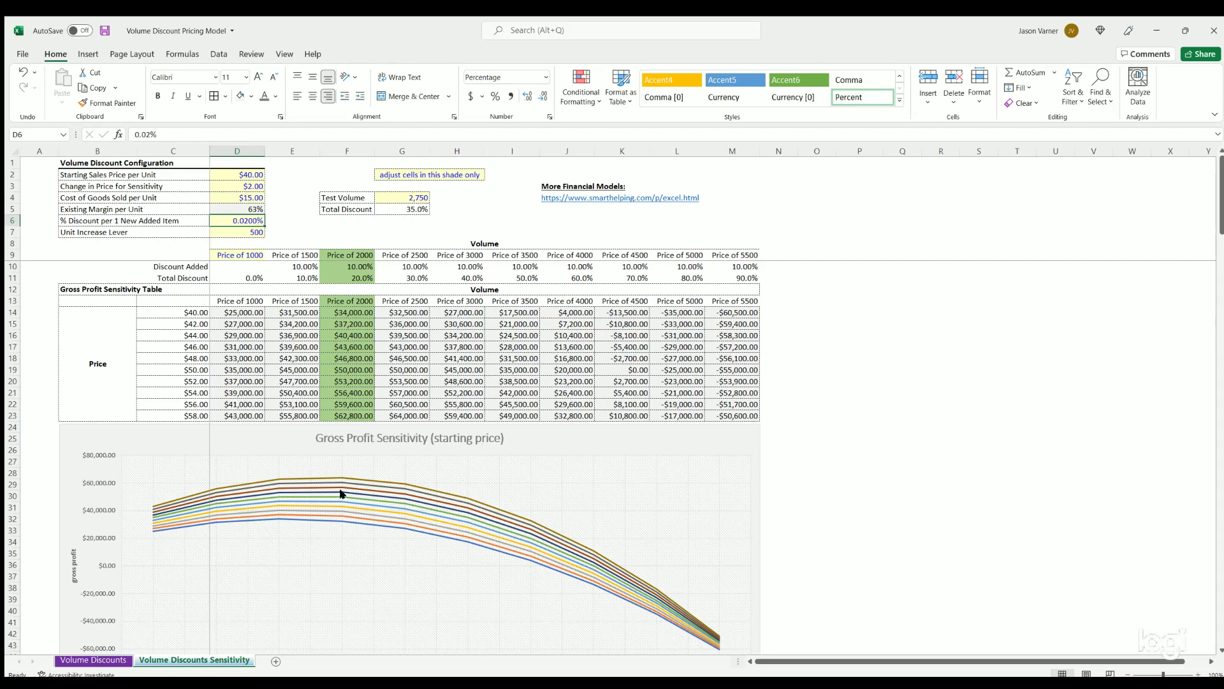
click(343, 257)
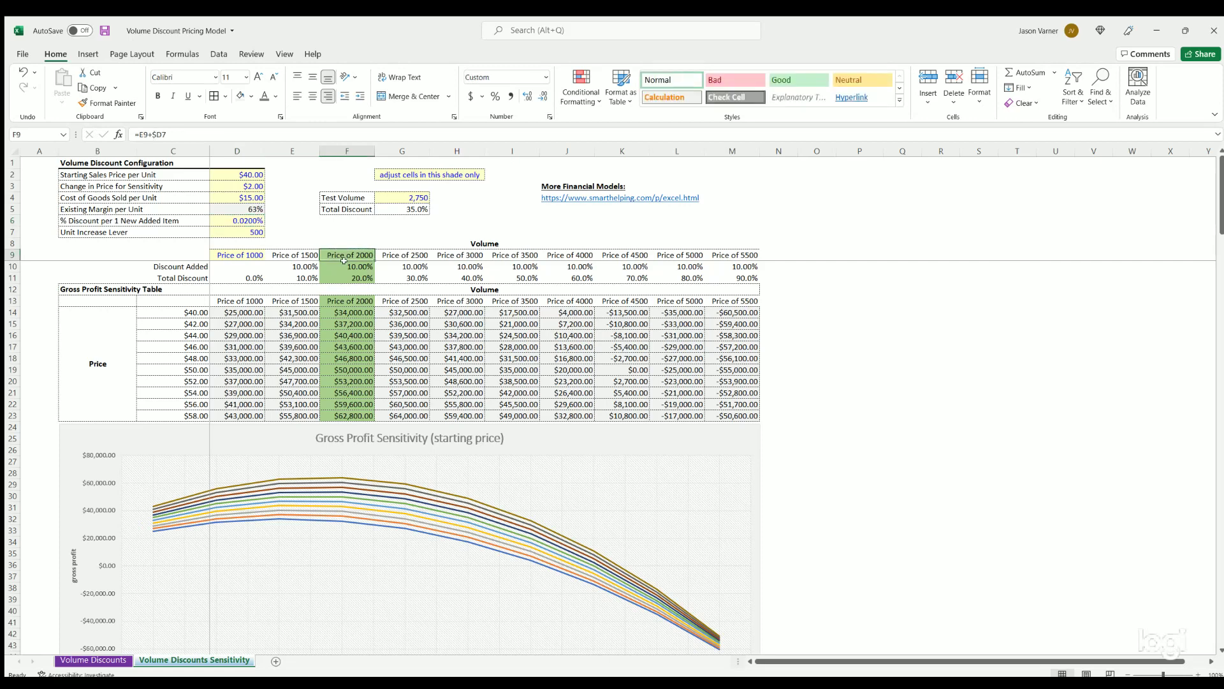
click(243, 185)
click(241, 197)
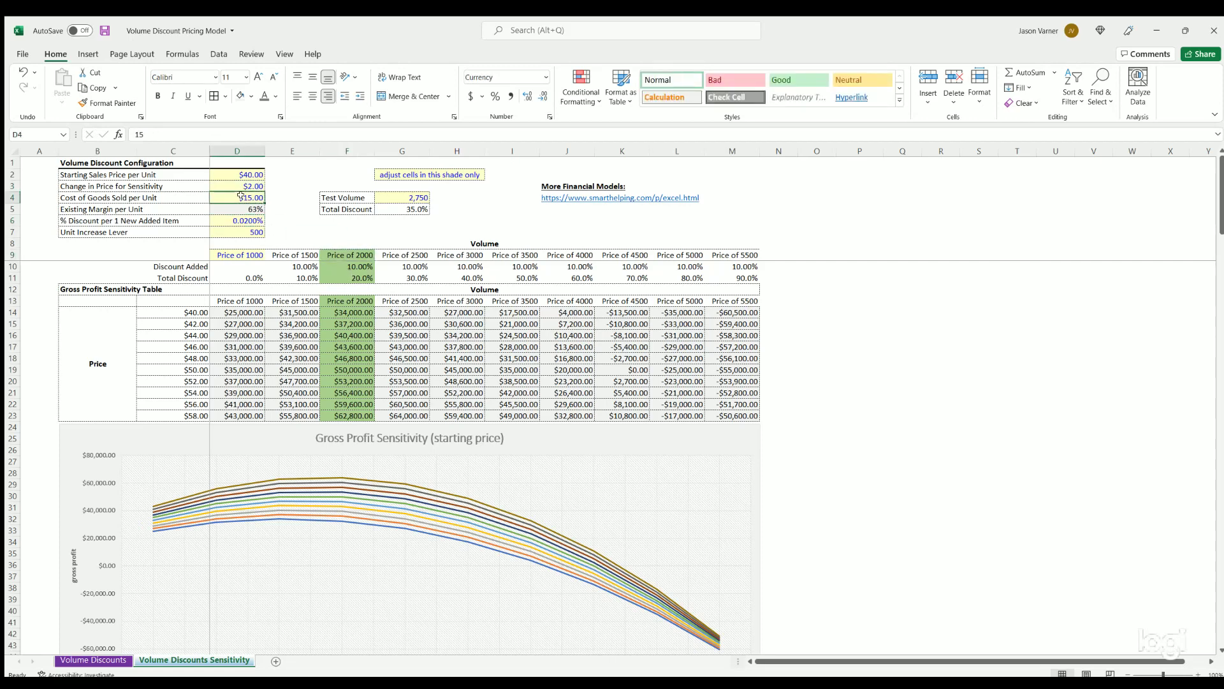
click(341, 311)
click(342, 389)
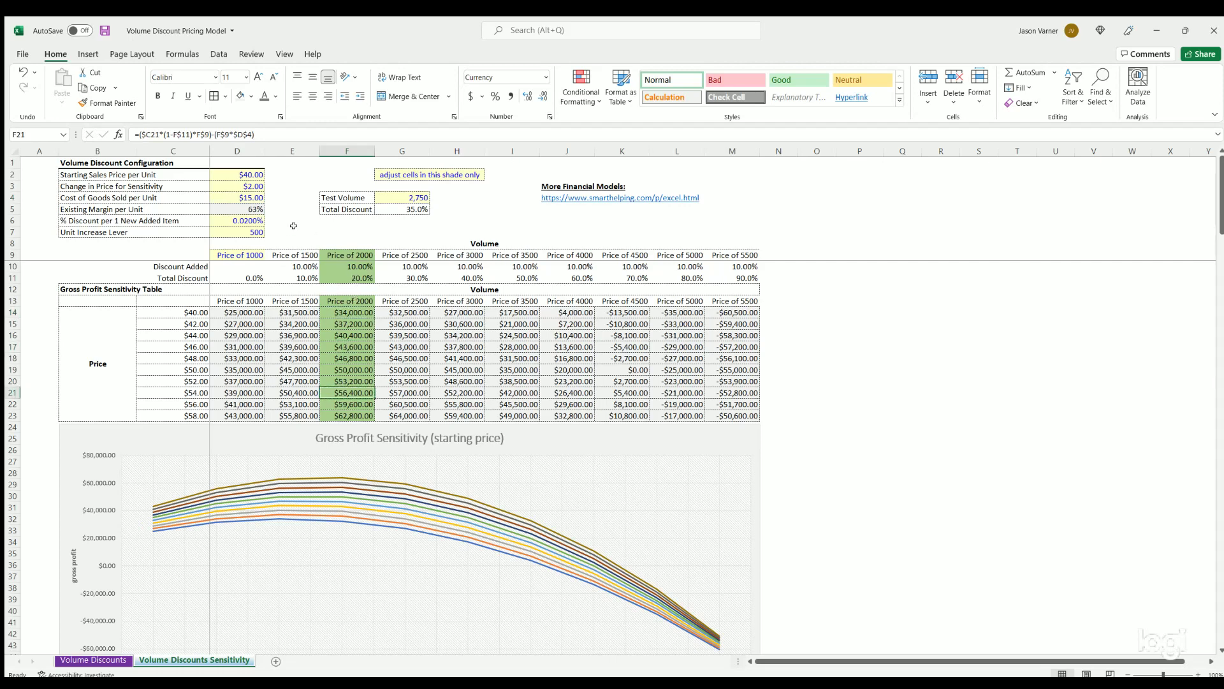
click(348, 277)
click(364, 255)
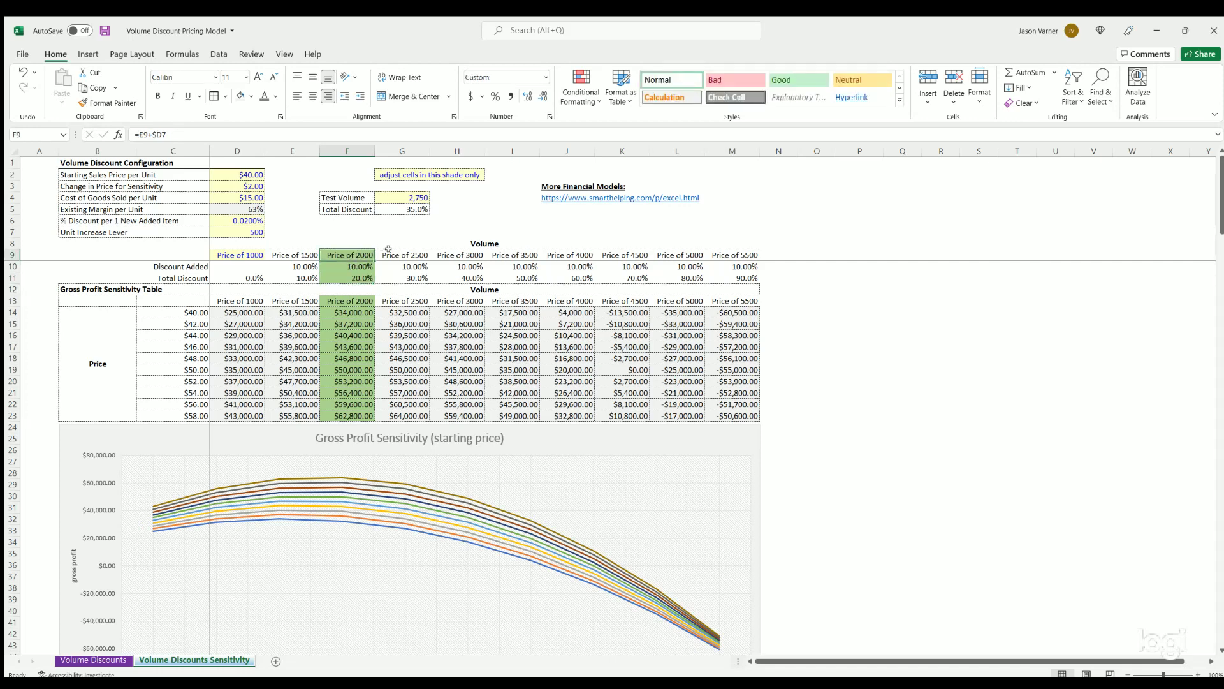
click(366, 279)
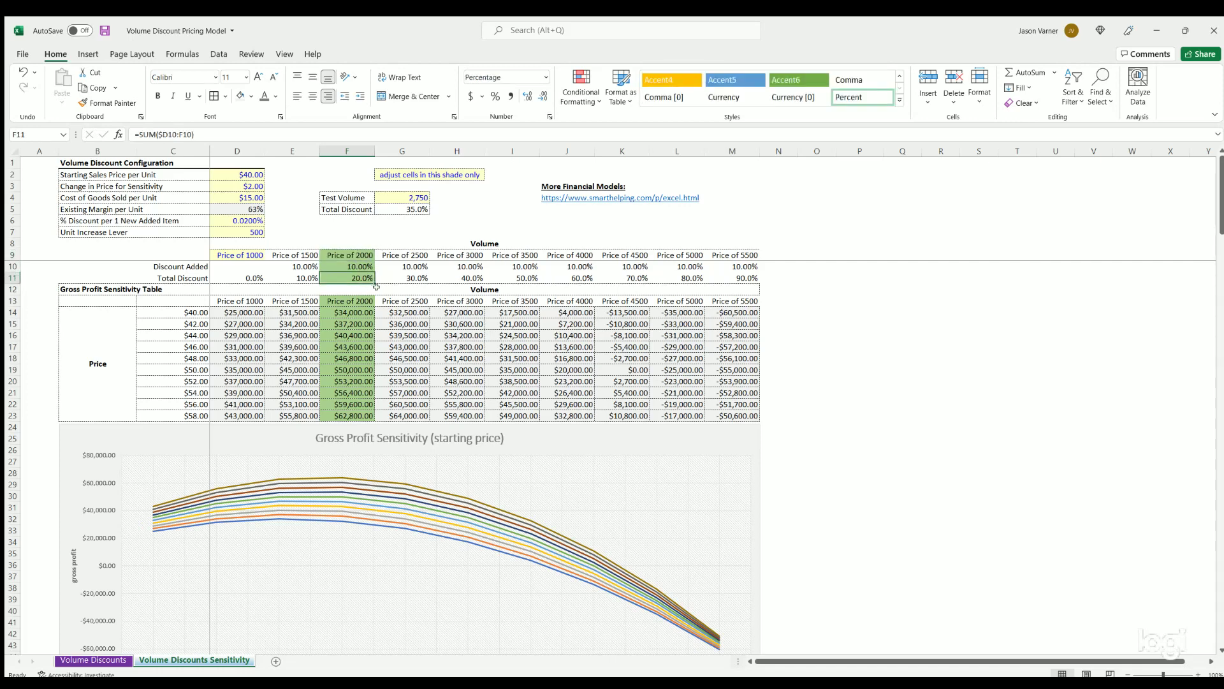
Step: Go through the $40.00 row's gross profit at each volume from 2000 to 5500 in the Gross Profit Sensitivity Table
click(354, 310)
click(404, 311)
click(461, 311)
click(514, 312)
click(568, 312)
click(622, 312)
click(675, 312)
click(724, 311)
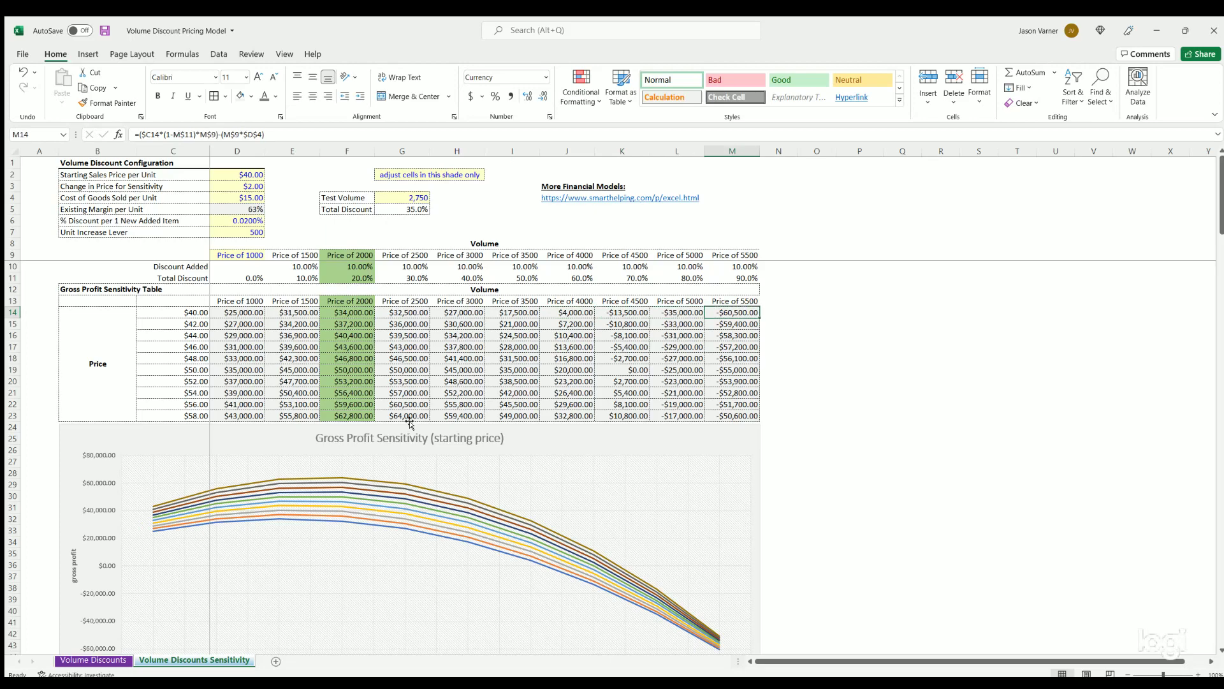
Step: Examine the Gross Profit per Unit table, focusing on the values for volumes 4000 to 5500
scroll(409, 422, down, 20)
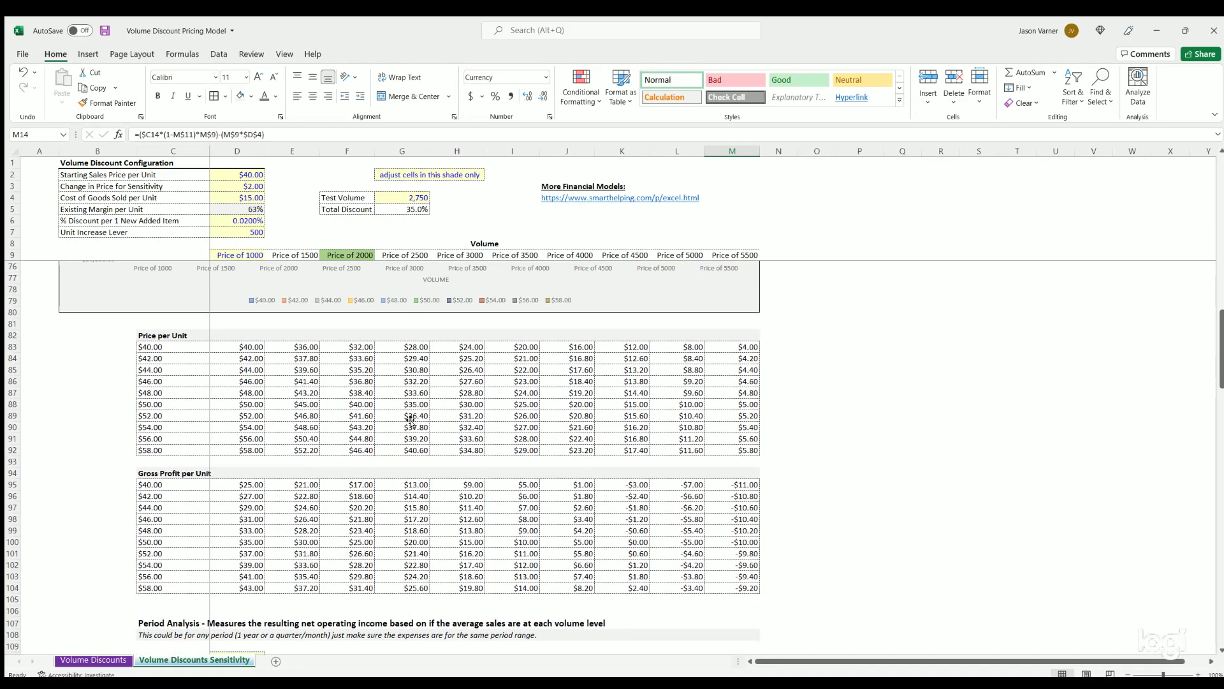
scroll(411, 422, down, 4)
click(411, 422)
click(622, 381)
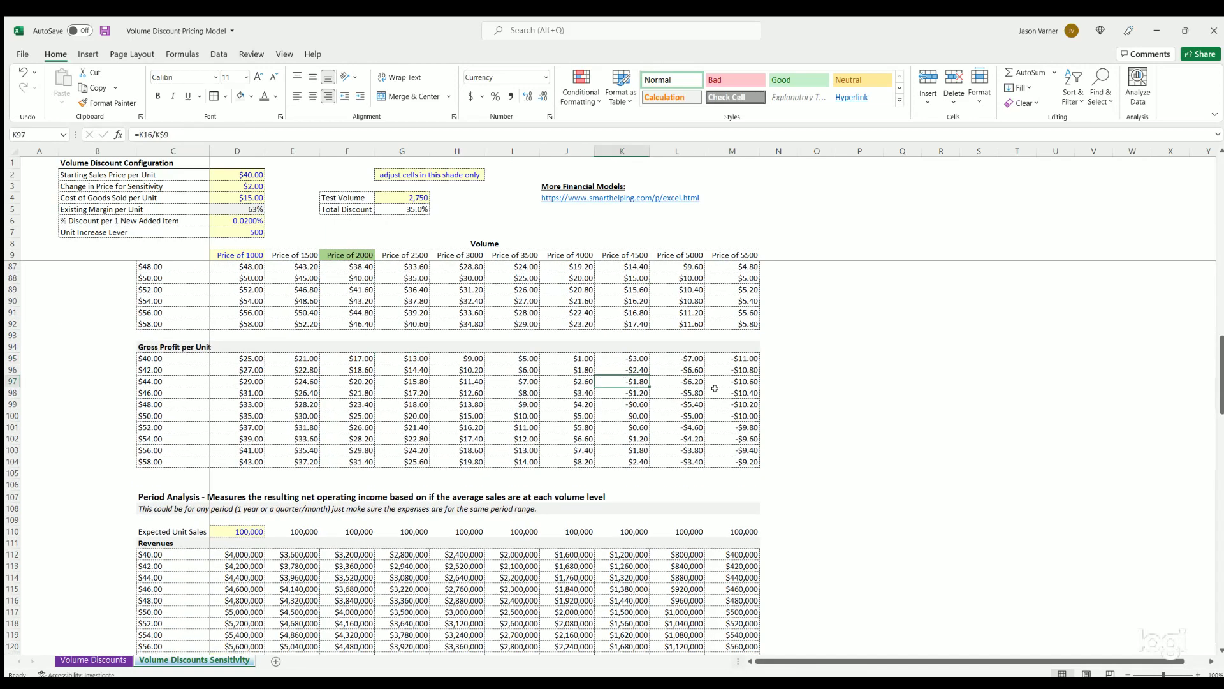
drag(734, 358, 568, 439)
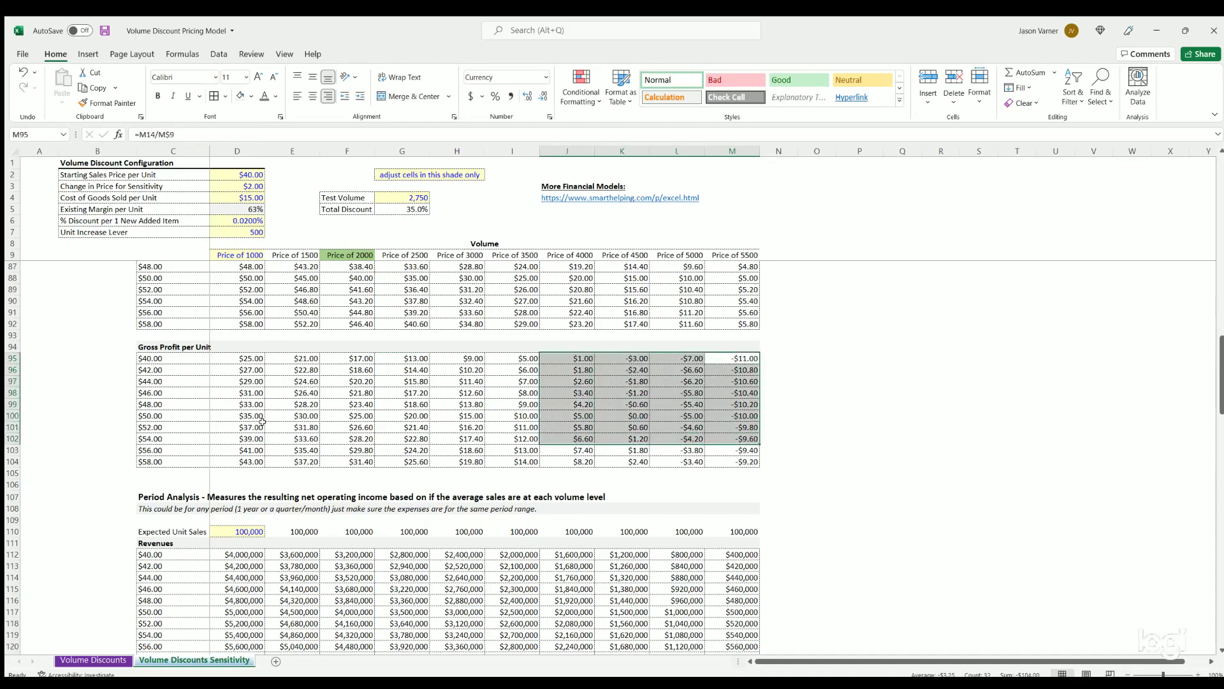
scroll(263, 423, down, 6)
Step: Save the workbook
scroll(263, 423, up, 20)
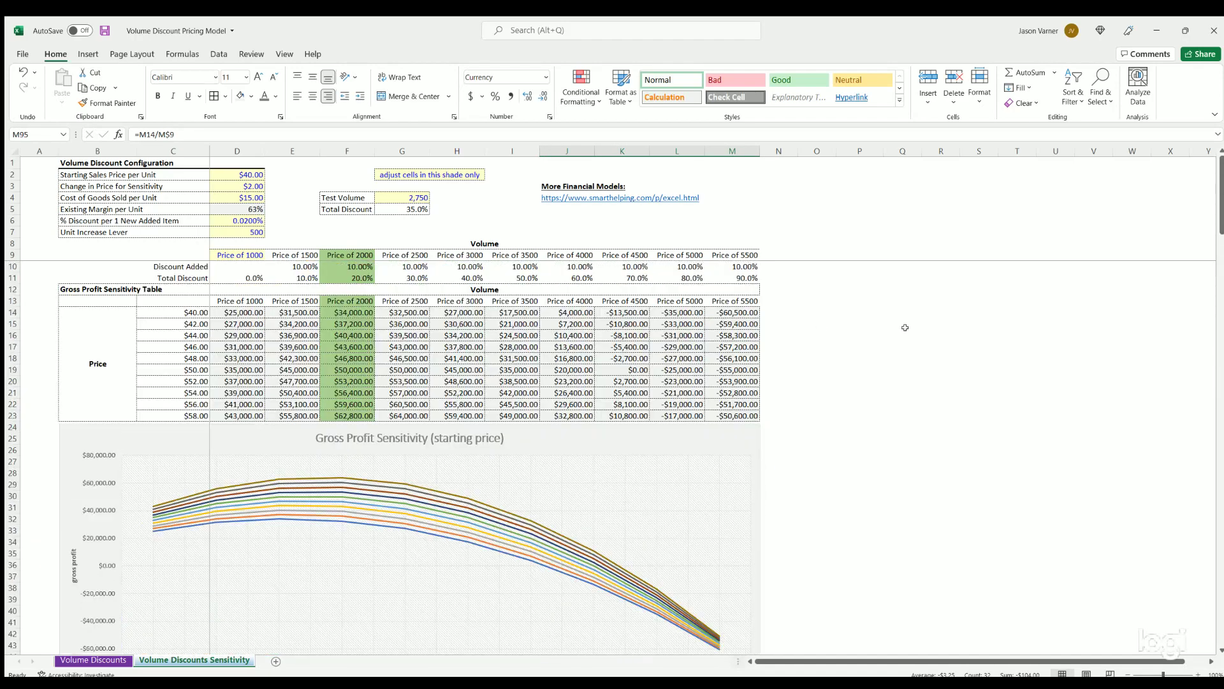
click(896, 359)
click(105, 31)
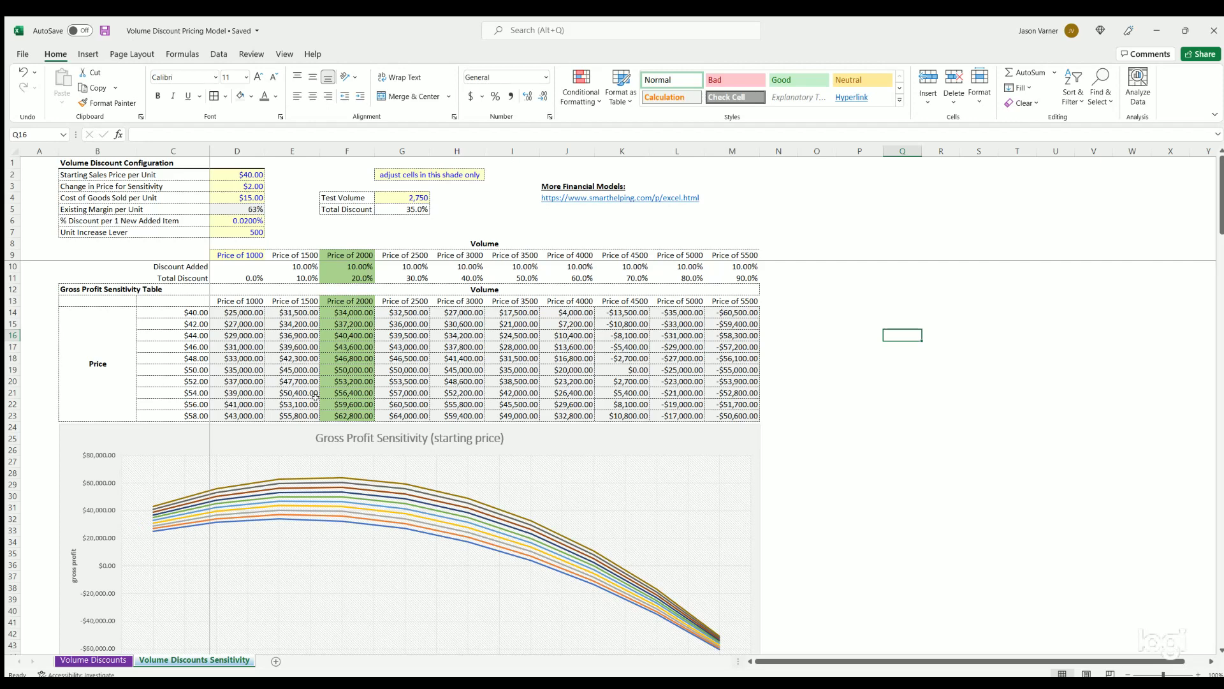
Step: Open the Volume Discounts sheet and review its price per unit, Gross Profit per Volume chart, Period Analysis and Discount Curve
click(90, 660)
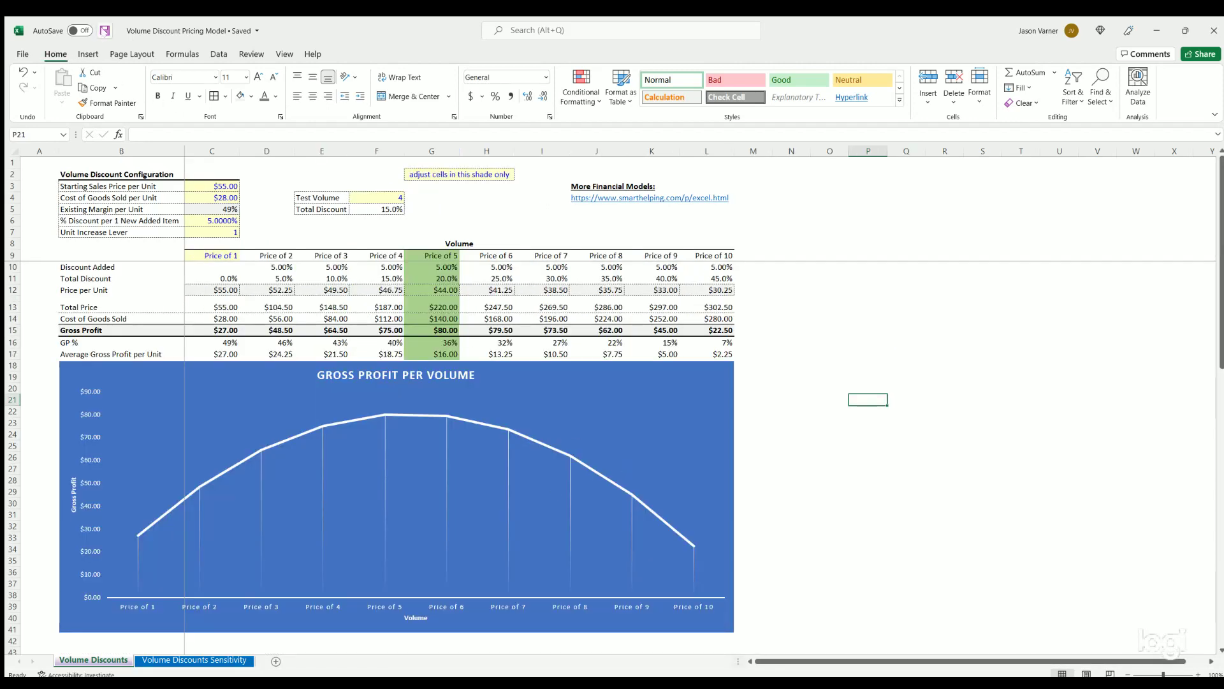
click(439, 288)
scroll(356, 356, down, 11)
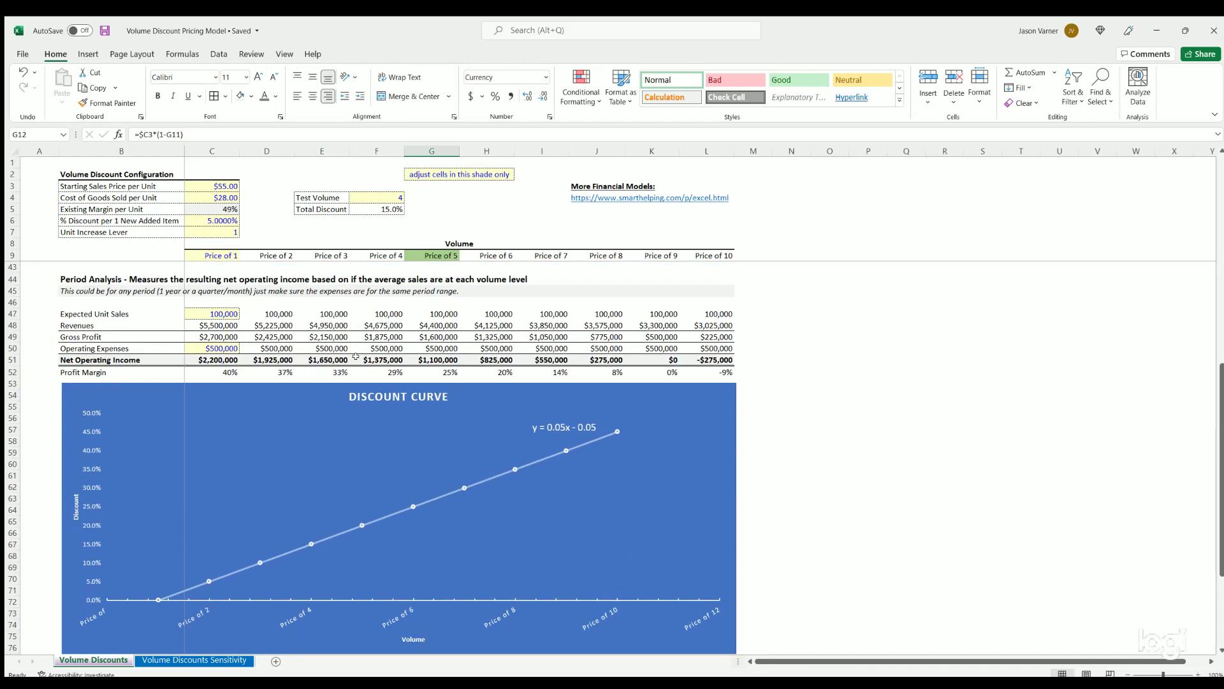
scroll(398, 370, up, 11)
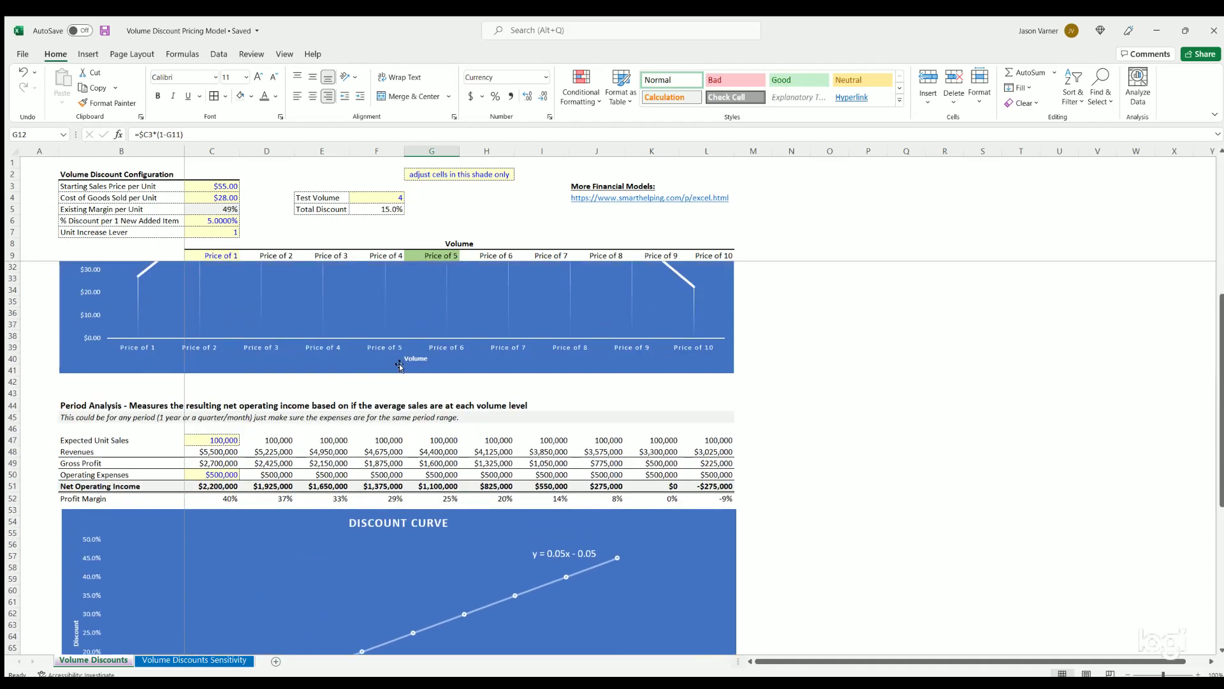
scroll(371, 394, down, 3)
scroll(252, 485, up, 3)
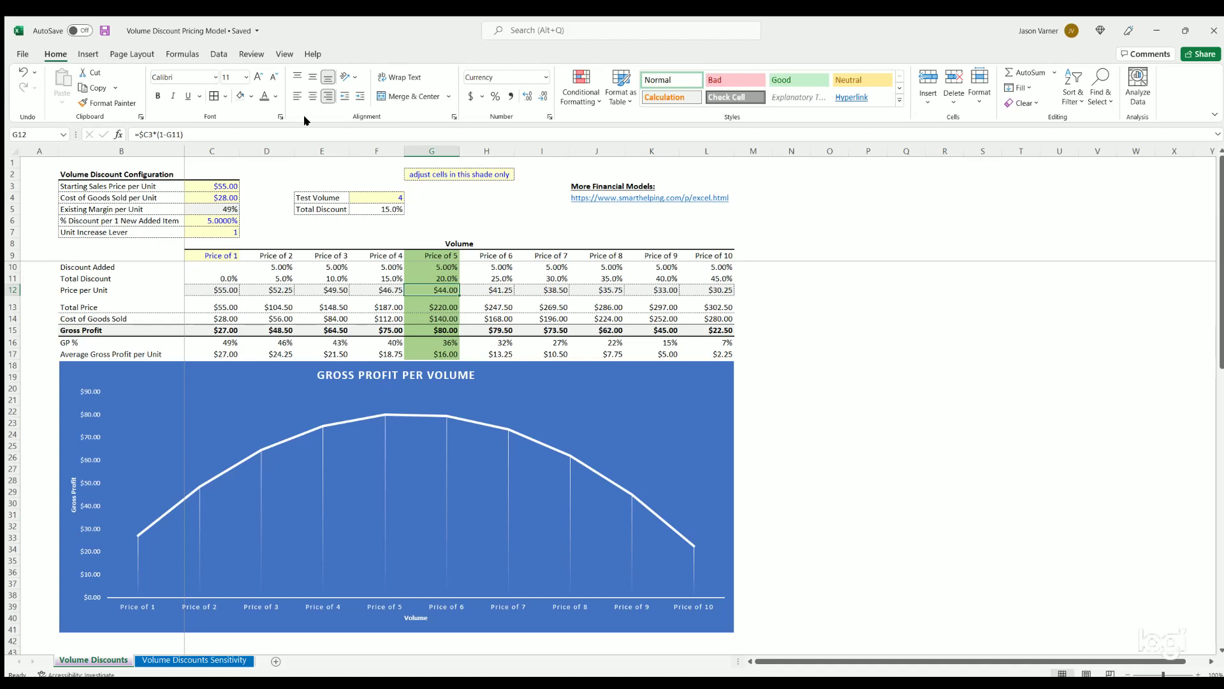
click(887, 398)
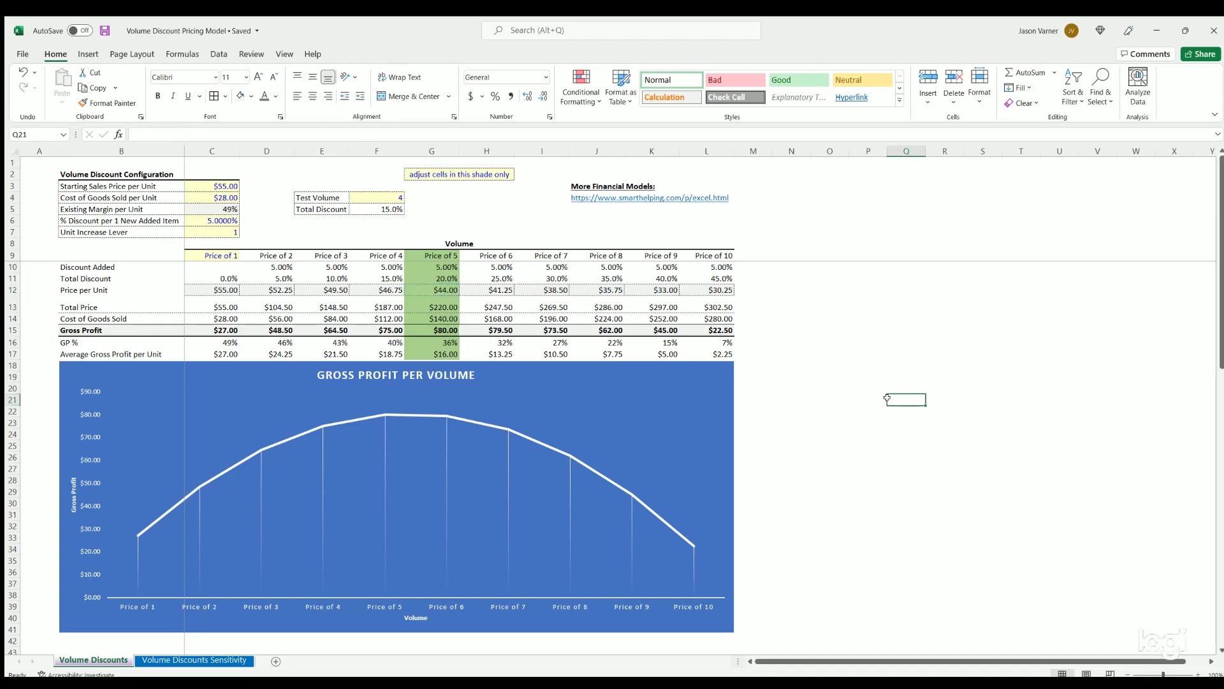